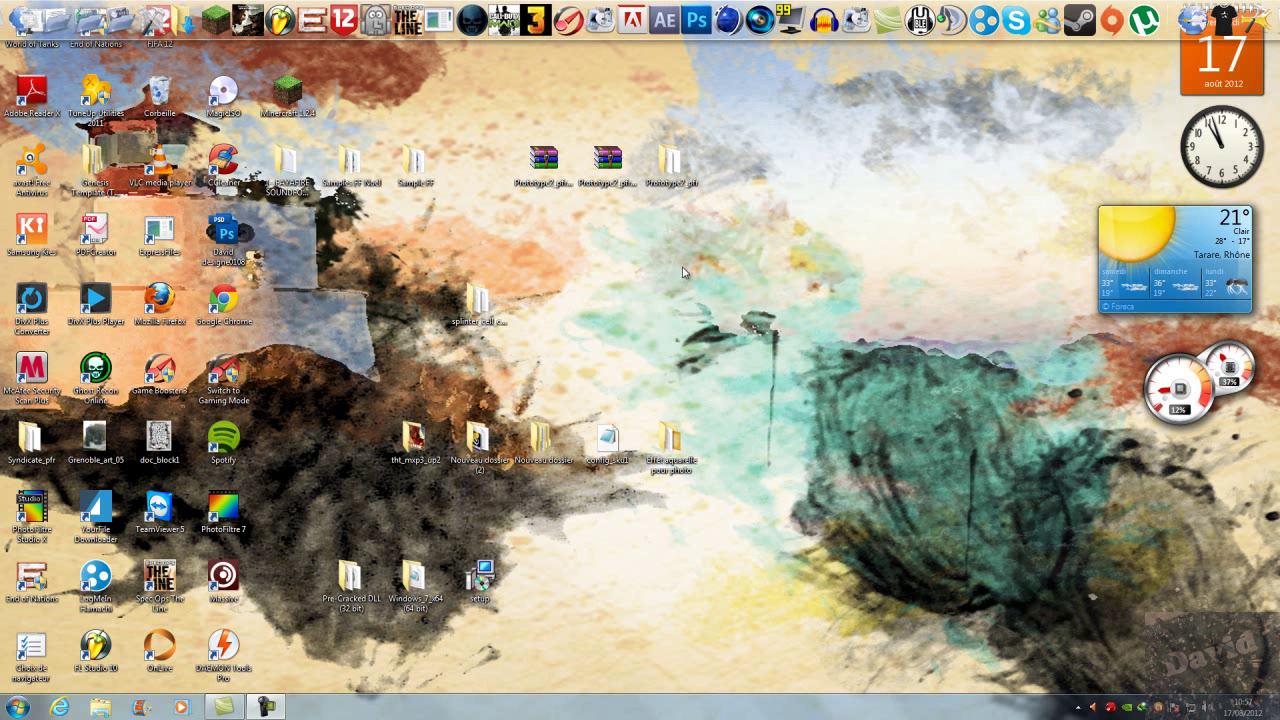
- Open the bookmarked kat.ph site in Internet Explorer and search it for "prototype 2"
mouse_move(235, 710)
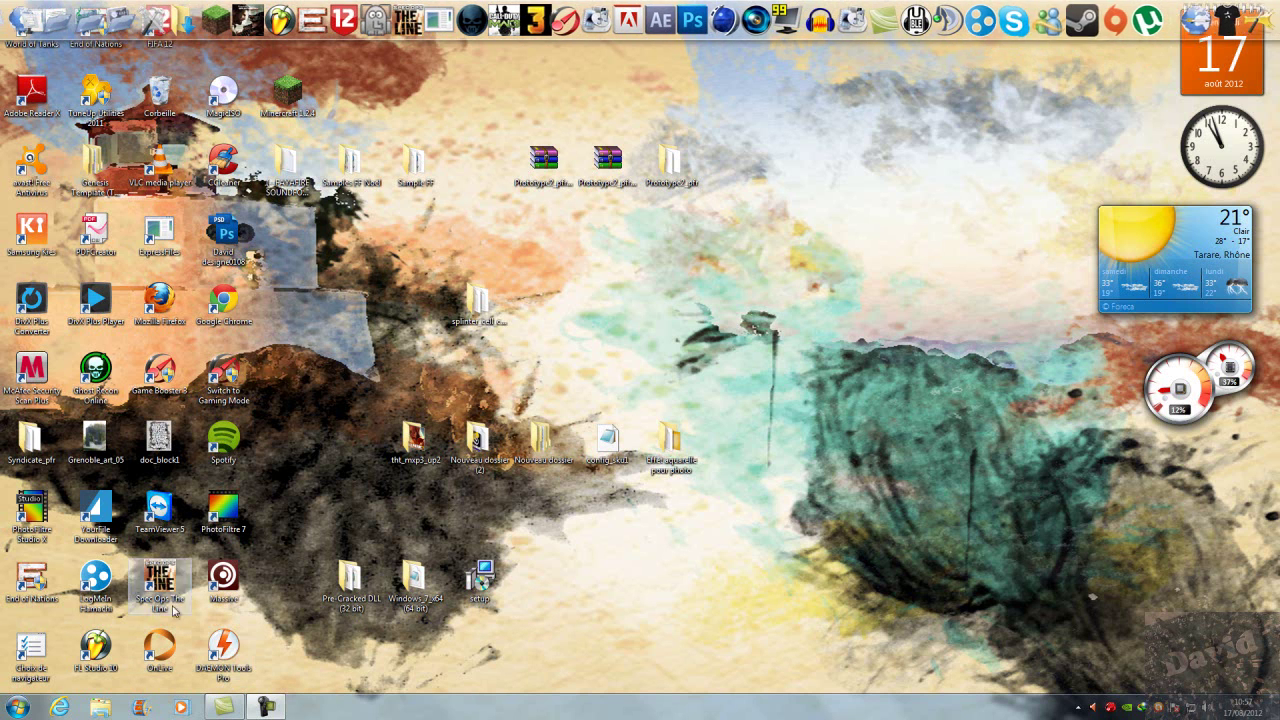
click(60, 707)
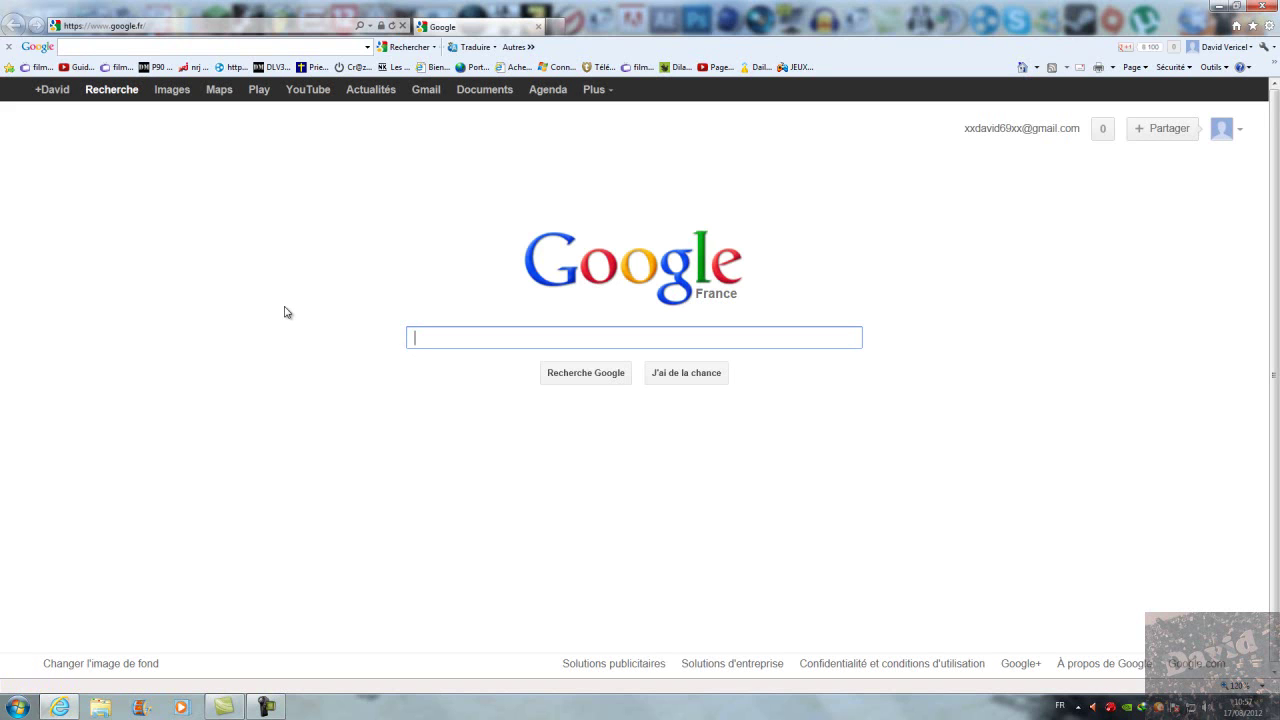
click(600, 67)
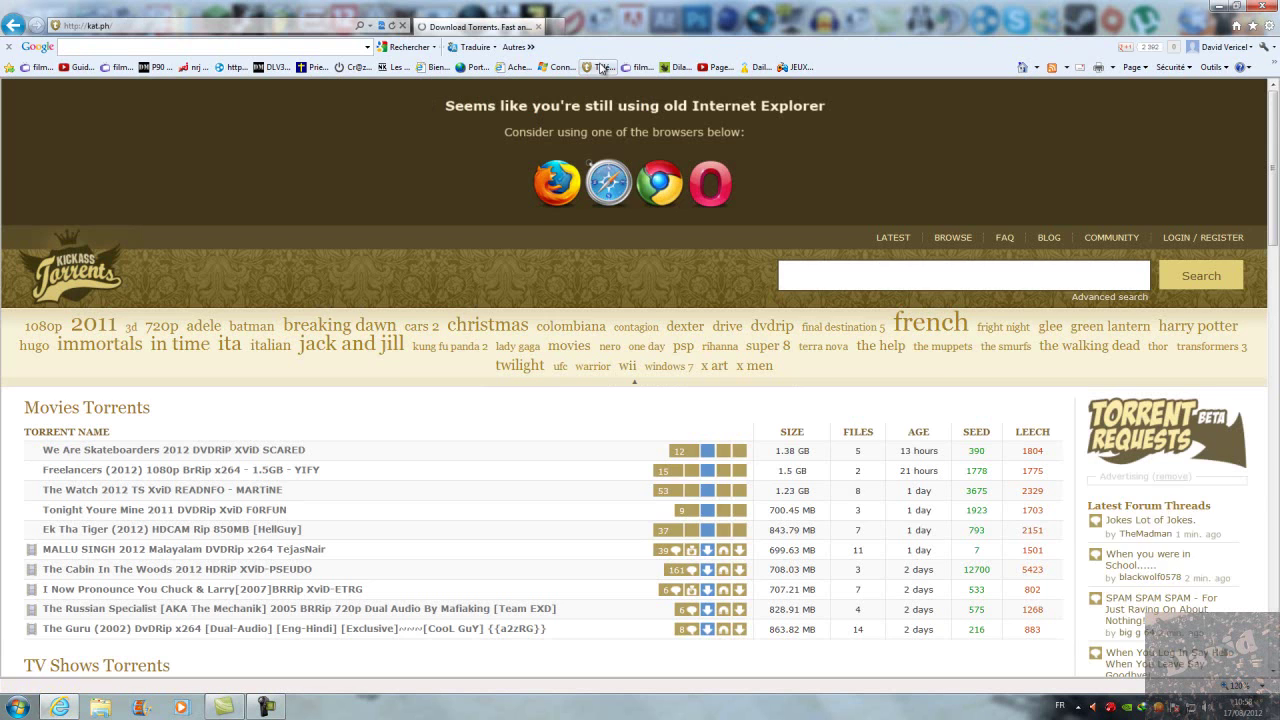
text(prototype)
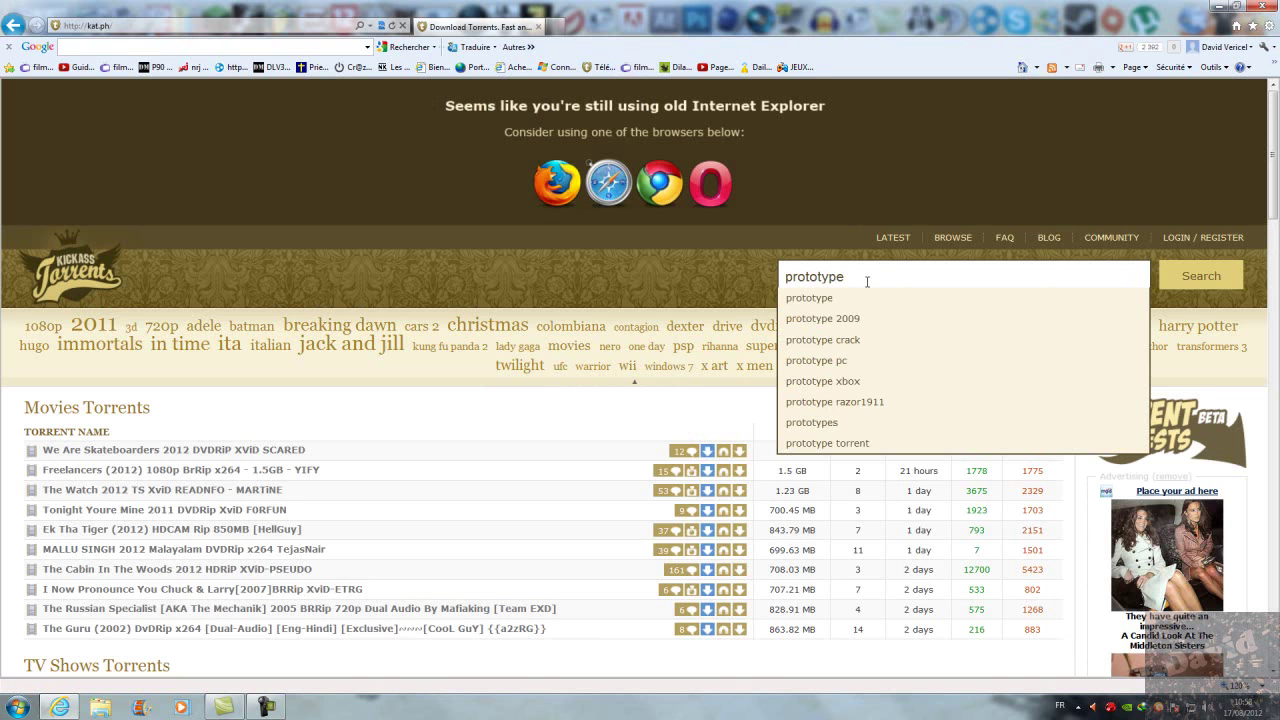
text( 2)
key(Return)
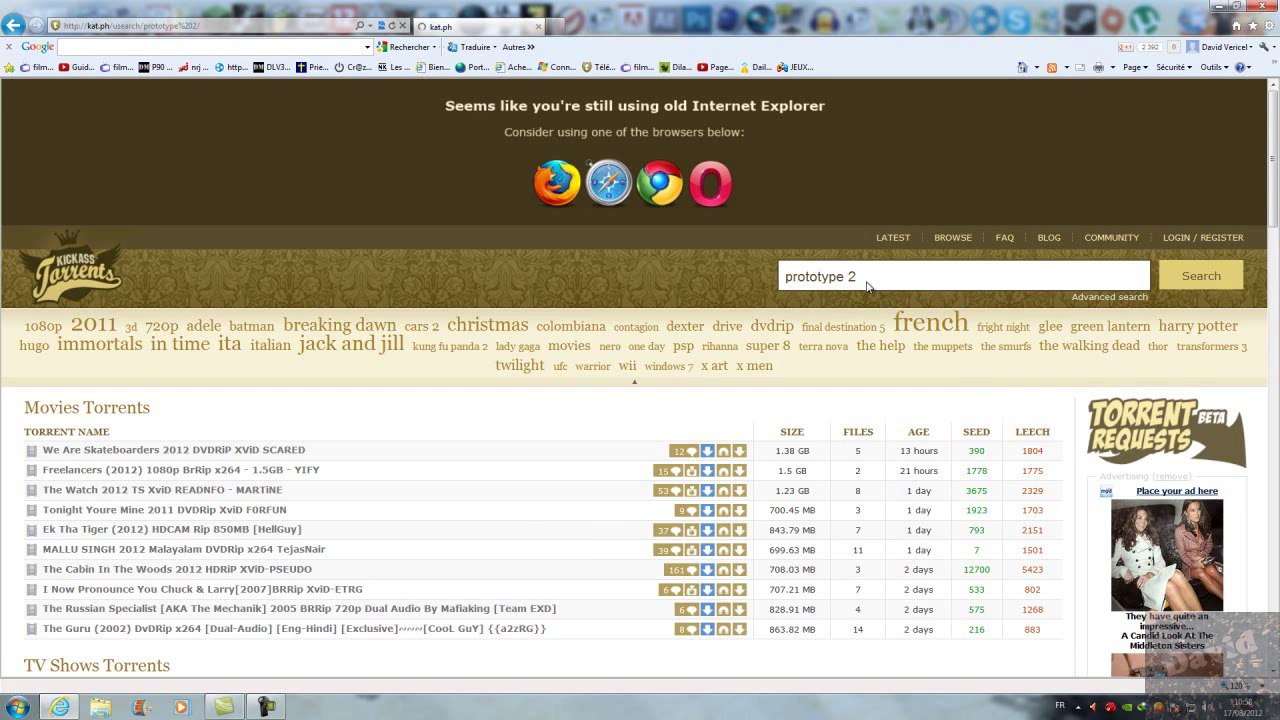
- Open the Prototype 2-FLT search result and look through its file list, description and screenshots
scroll(118, 630, down, 3)
click(100, 457)
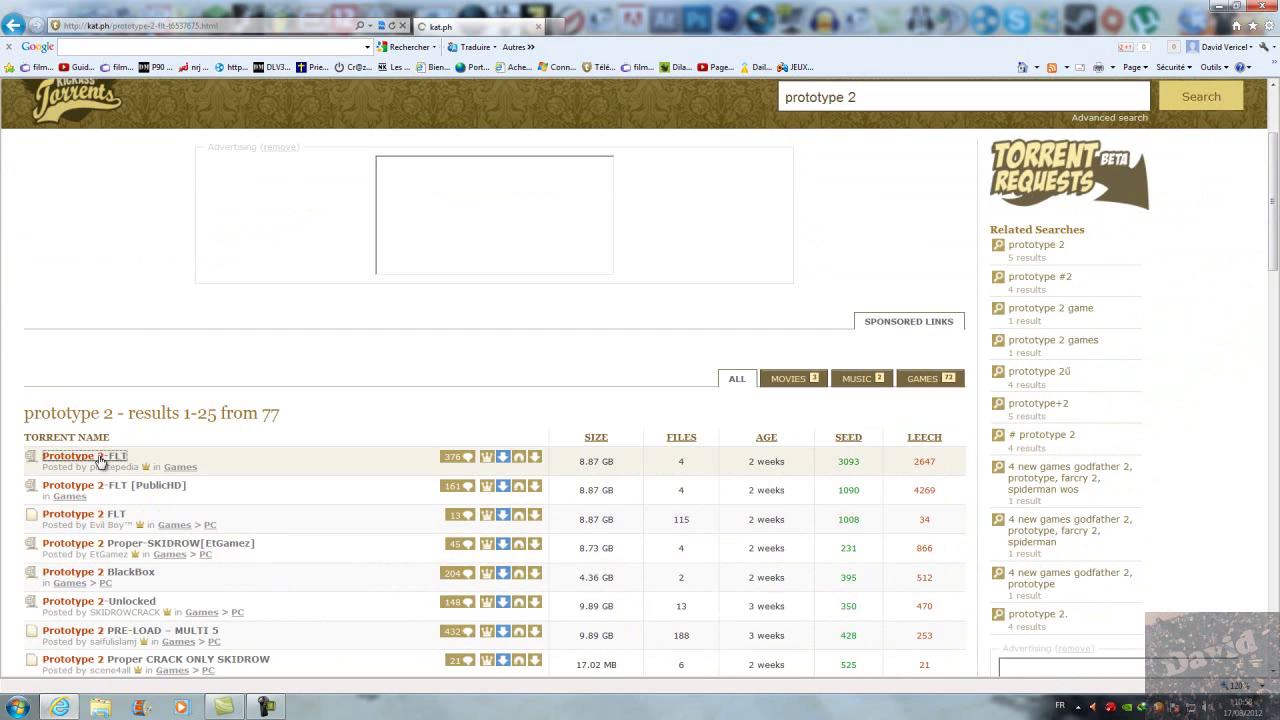
scroll(238, 594, down, 8)
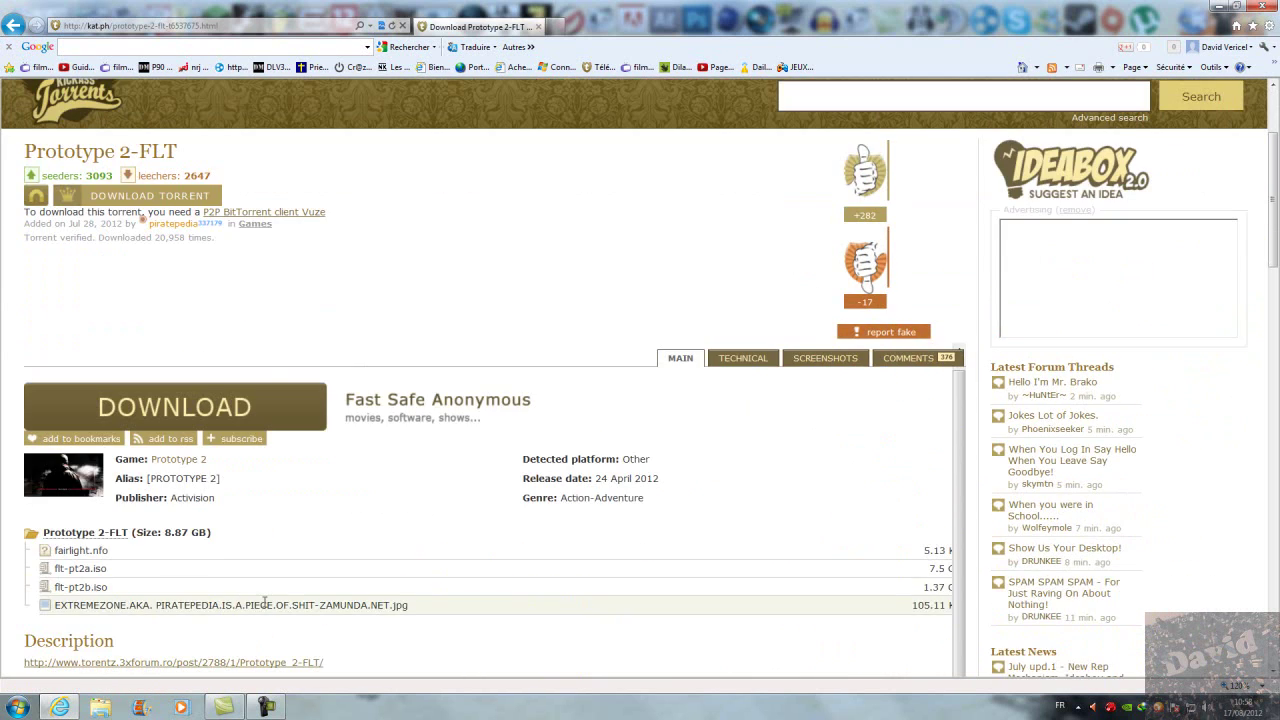
scroll(265, 601, down, 10)
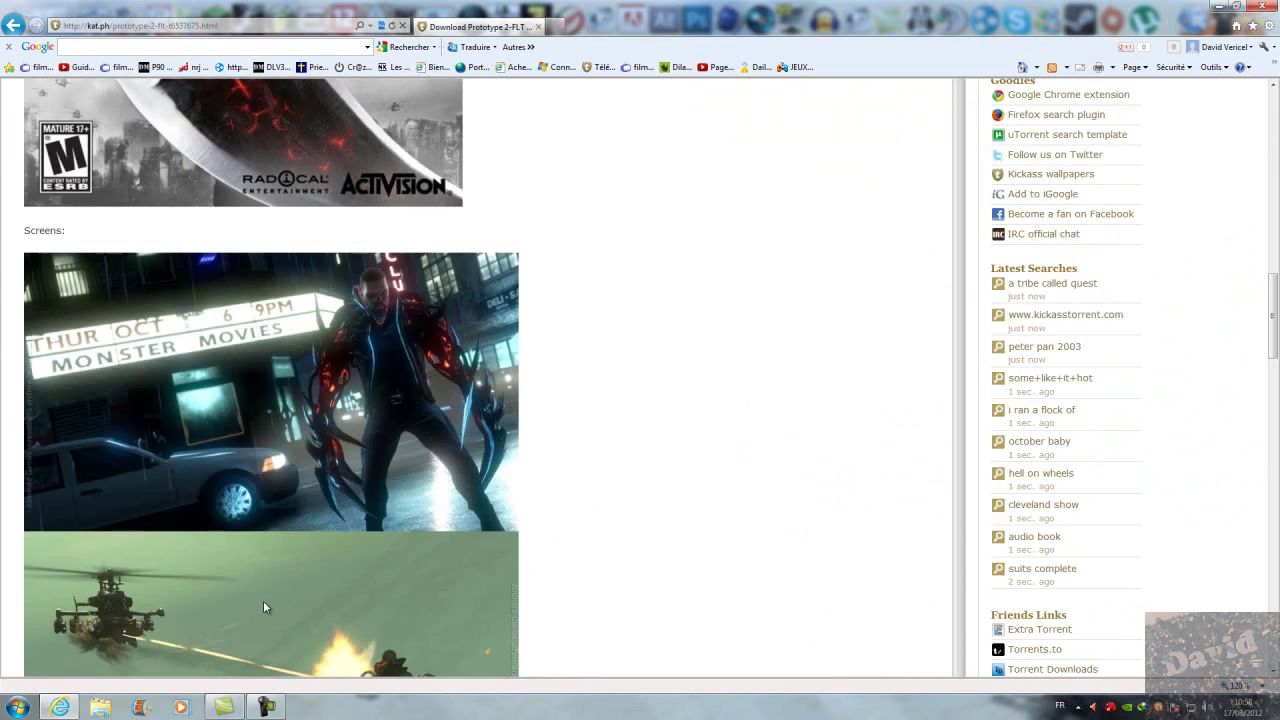
scroll(265, 601, down, 4)
scroll(264, 603, up, 8)
scroll(264, 604, up, 10)
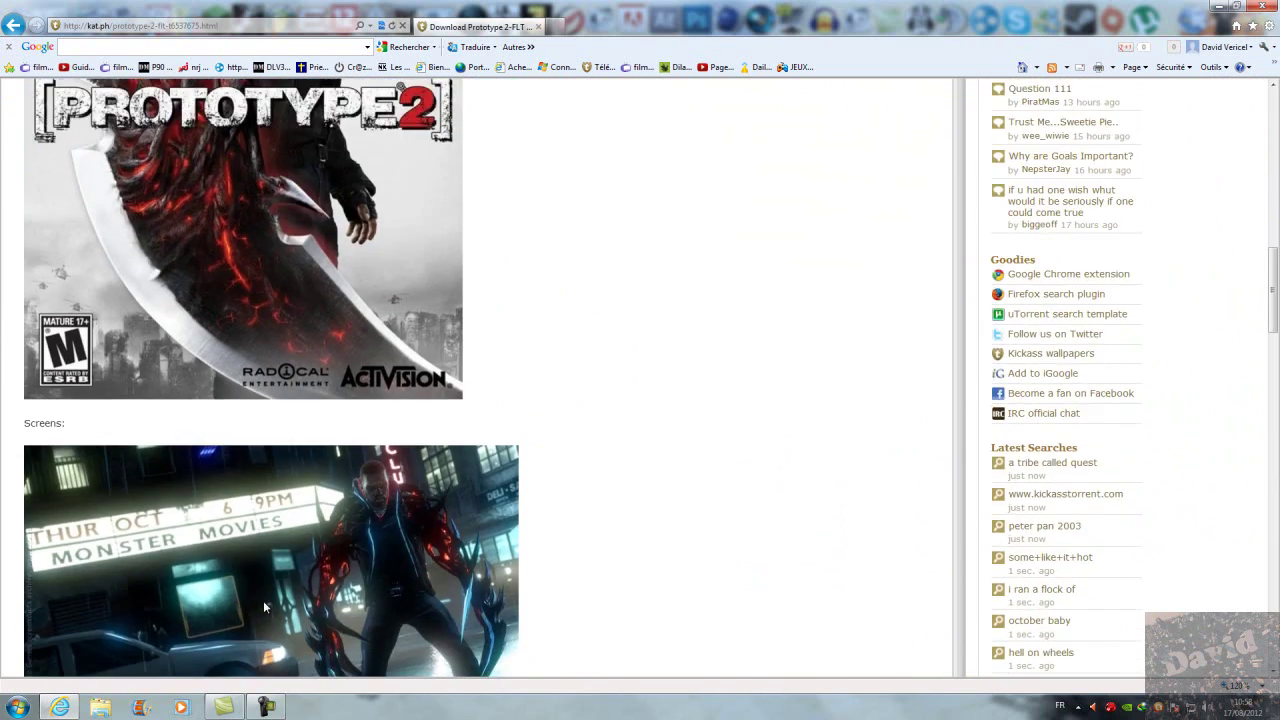
scroll(263, 600, up, 8)
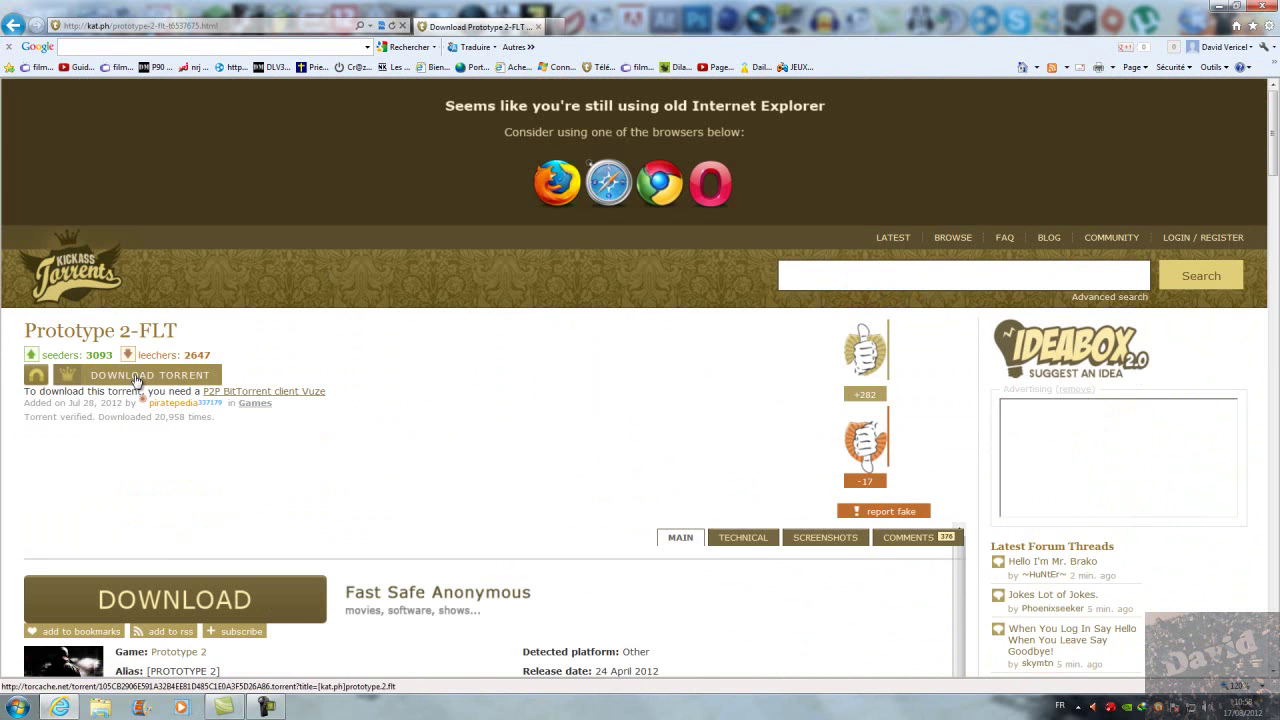
- Download the Prototype 2-FLT torrent and open it in µTorrent, decline loading its trackers, and close the web page
click(139, 377)
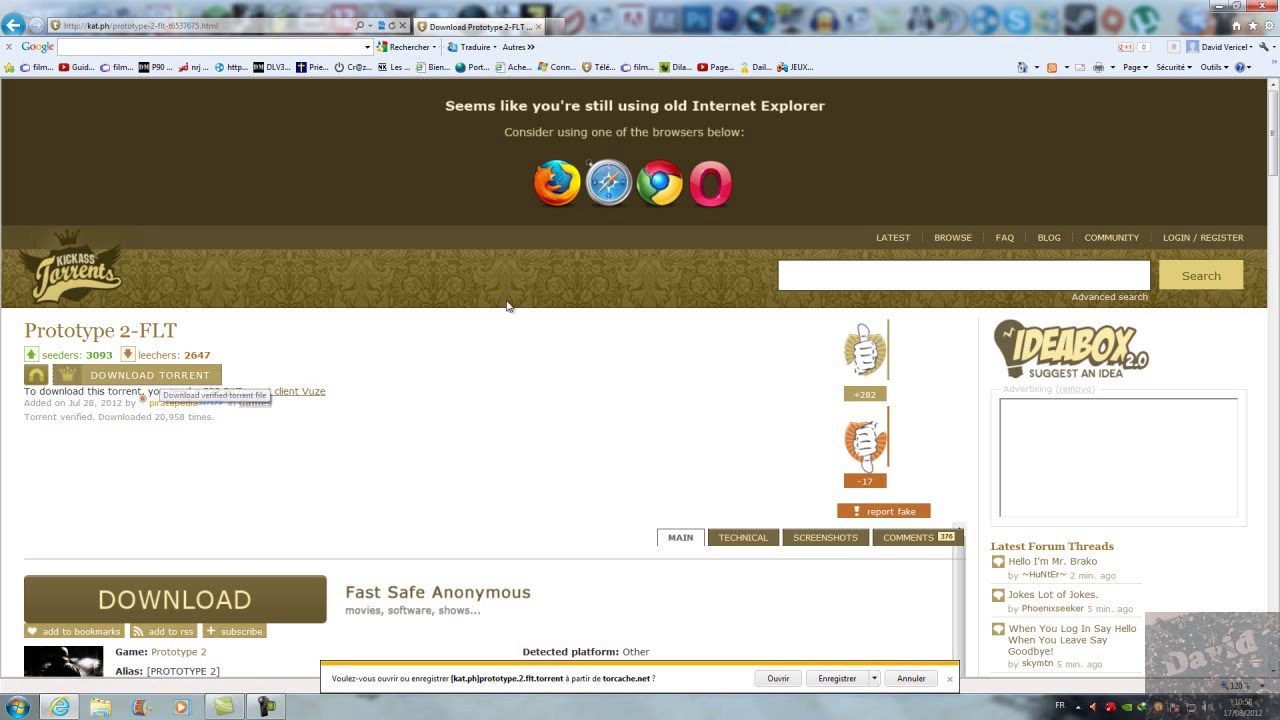
scroll(480, 600, down, 3)
scroll(474, 603, up, 3)
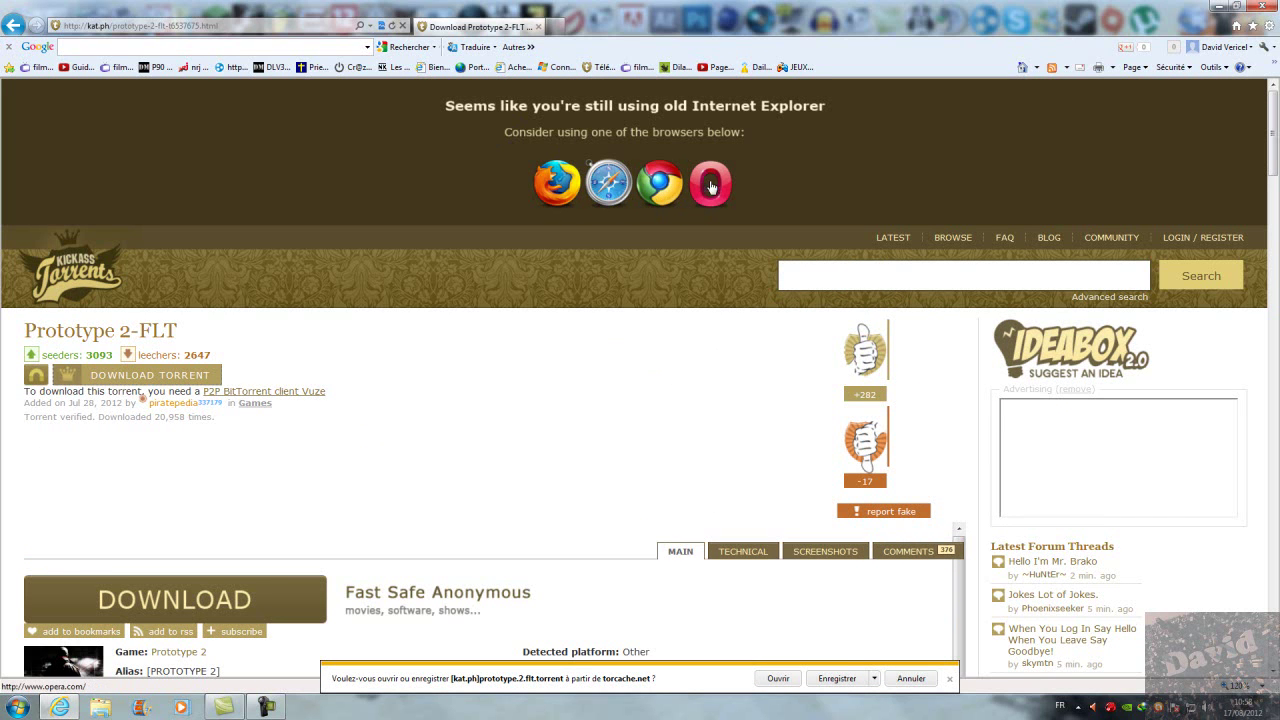
click(778, 679)
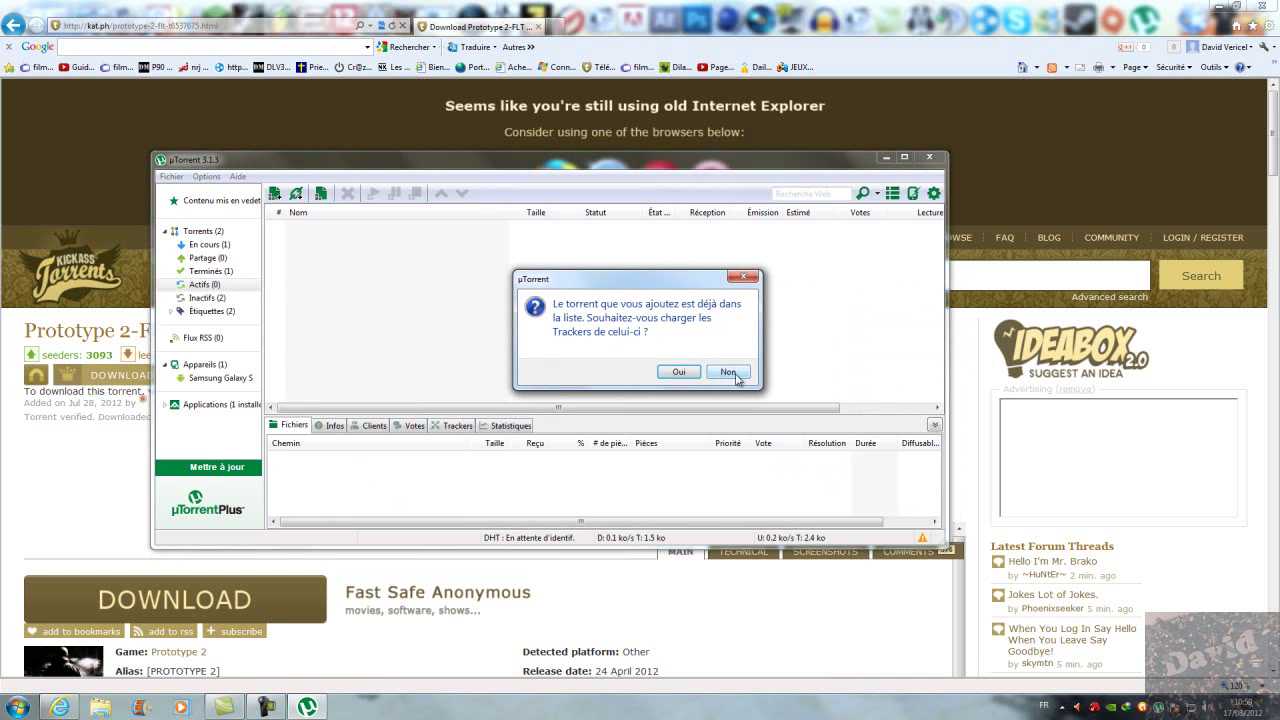
click(722, 369)
click(348, 244)
click(369, 229)
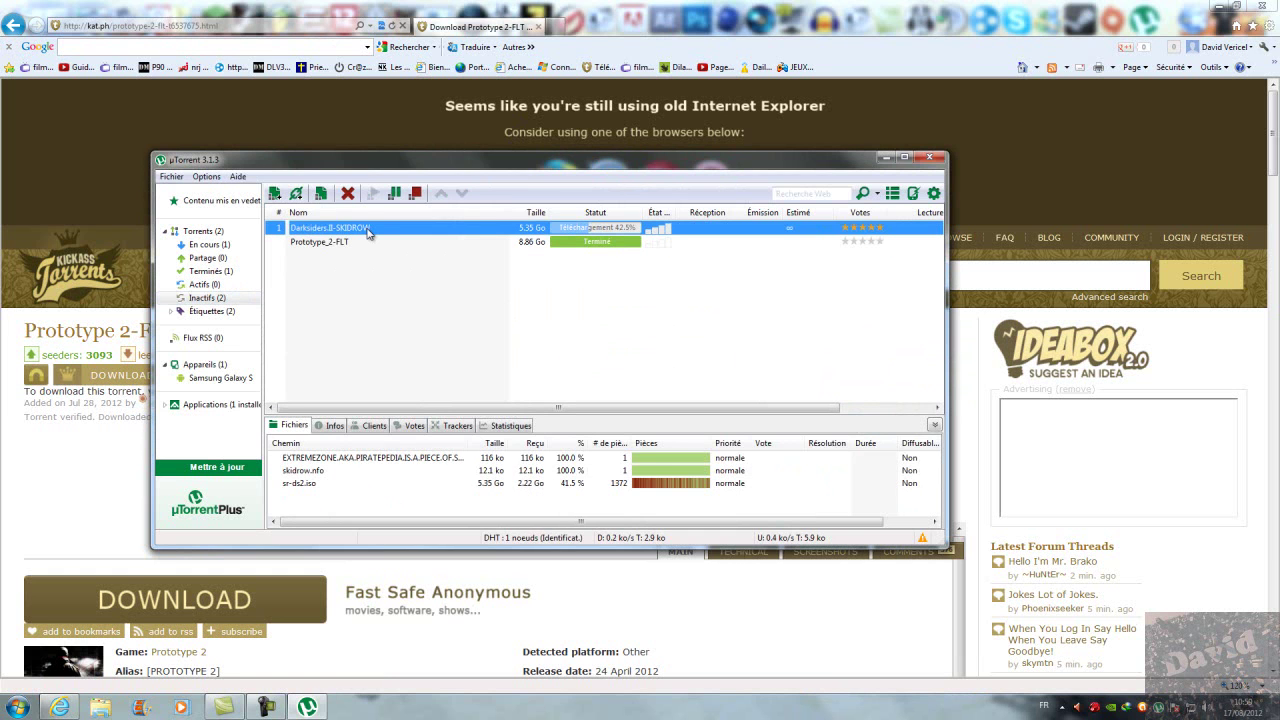
click(537, 27)
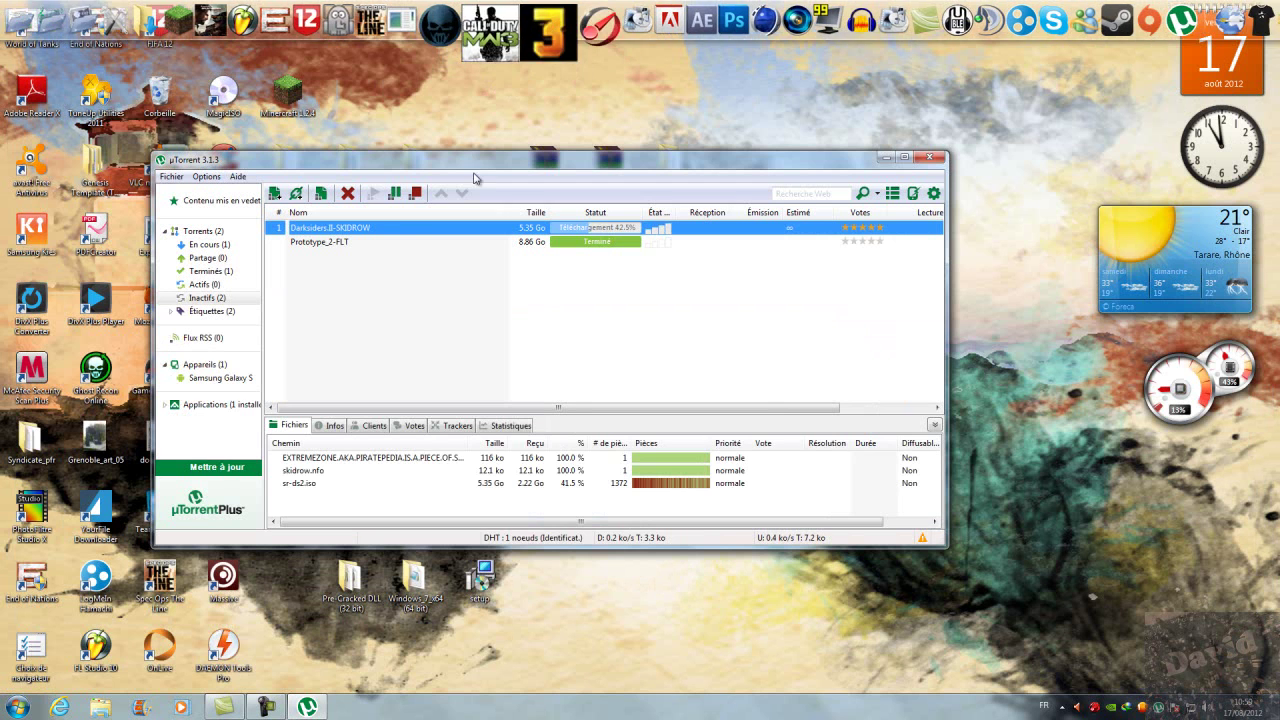
- Examine the download status and file lists of the Prototype_2-FLT and Darksiders.II-SKIDROW torrents
click(335, 250)
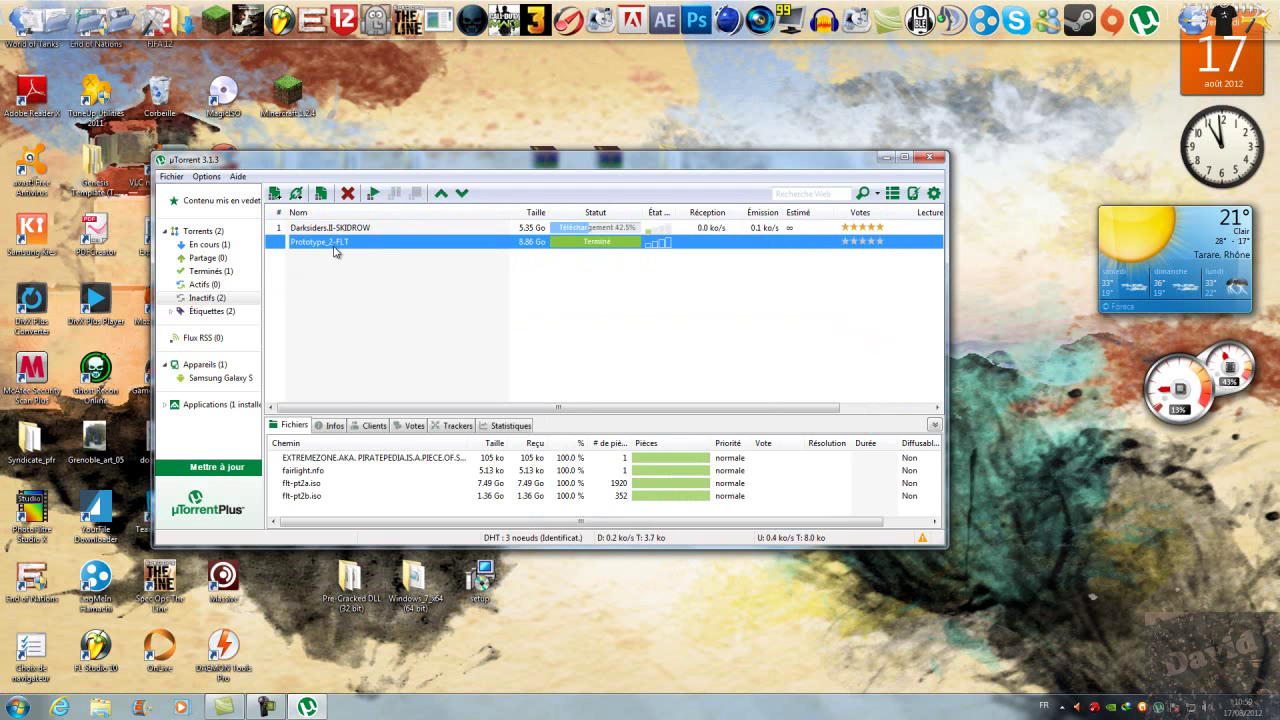
click(338, 232)
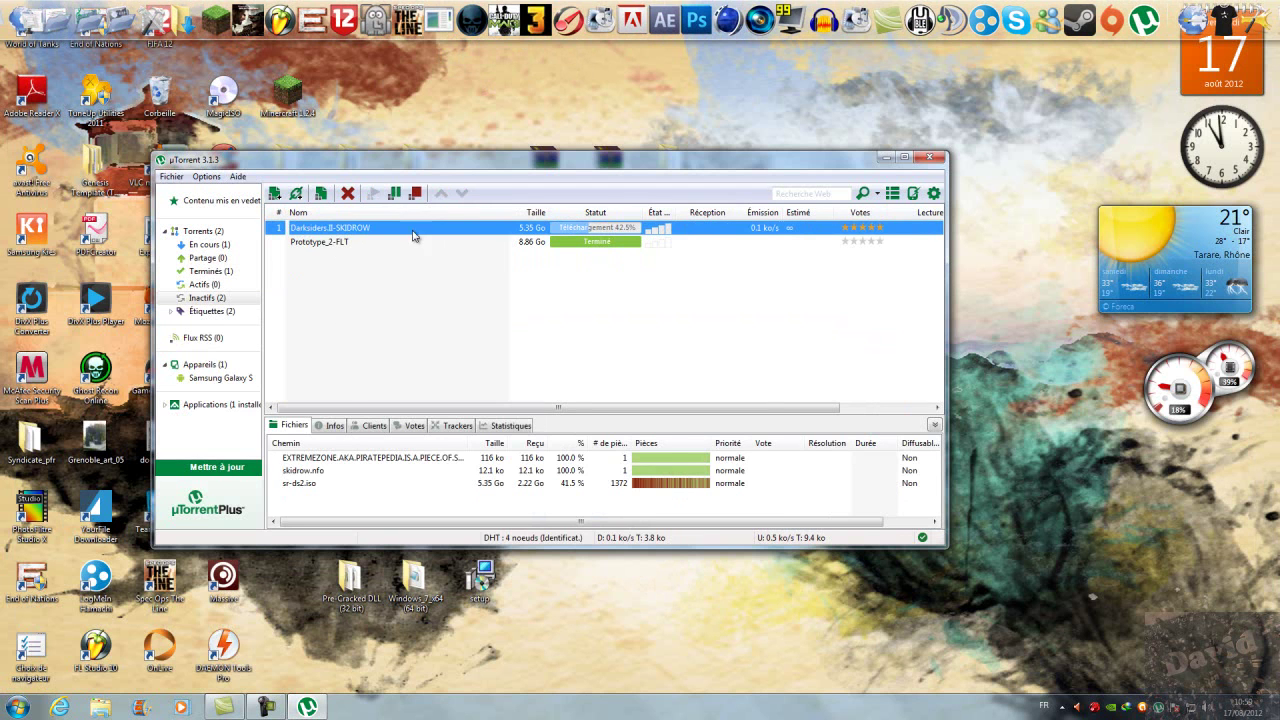
click(420, 308)
click(362, 234)
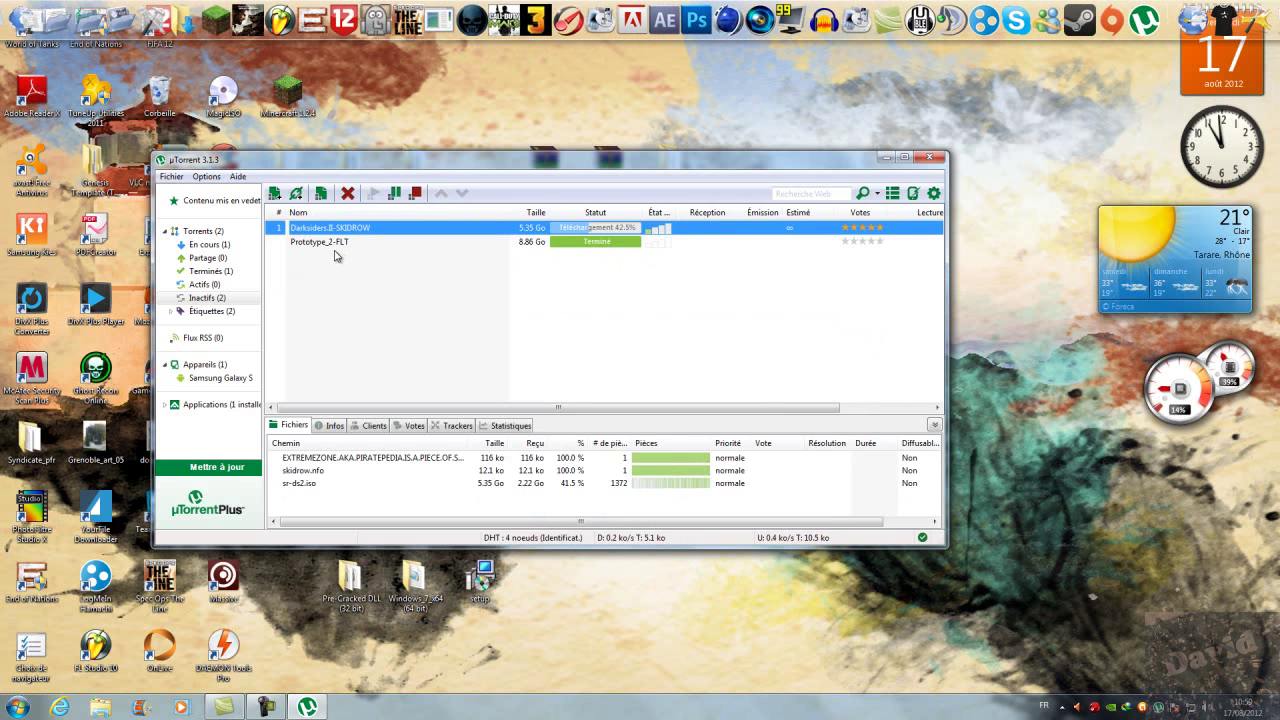
click(334, 244)
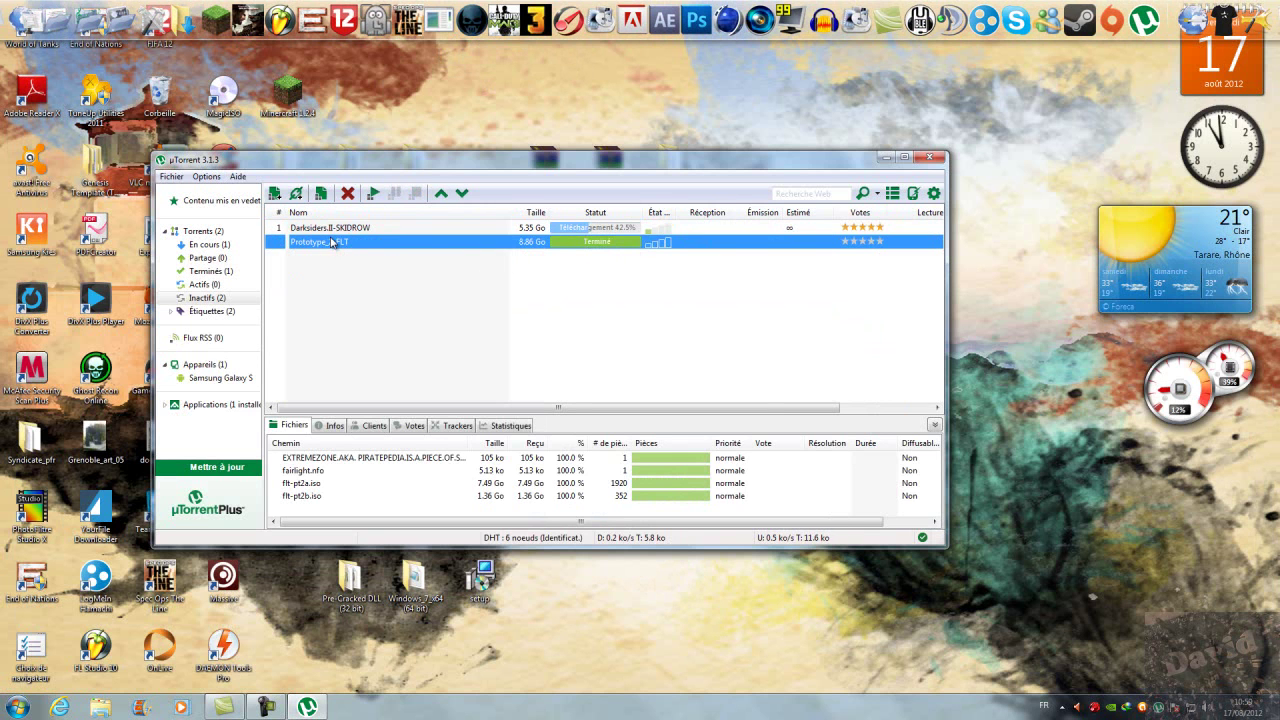
click(380, 343)
click(334, 245)
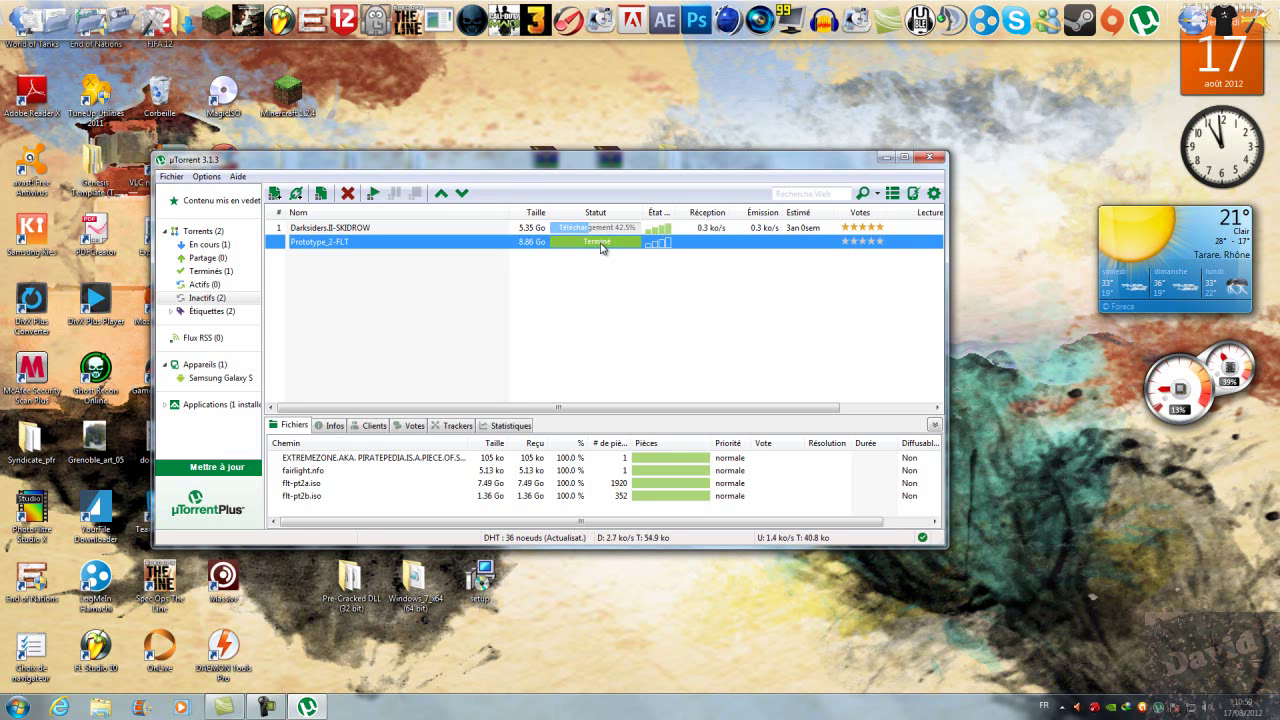
click(440, 282)
click(346, 243)
click(360, 305)
click(333, 247)
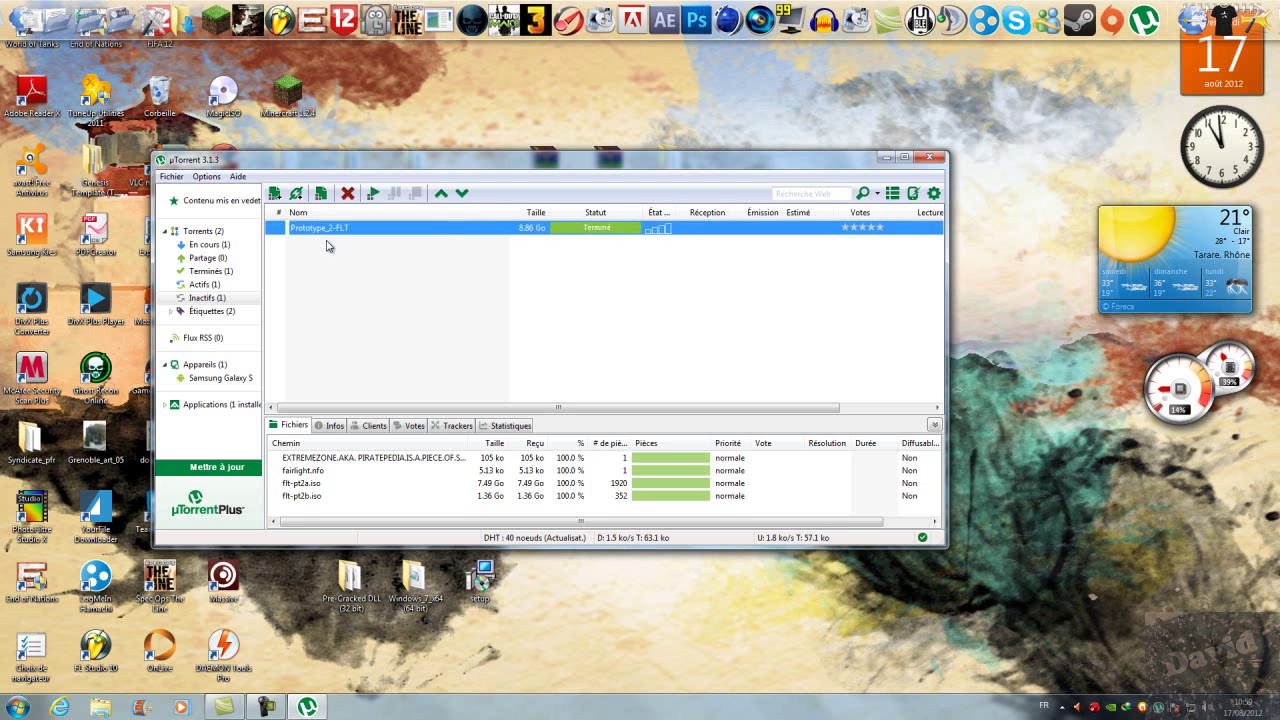
- Open the folder containing the Prototype_2-FLT download and close the µTorrent window
right_click(332, 231)
click(350, 274)
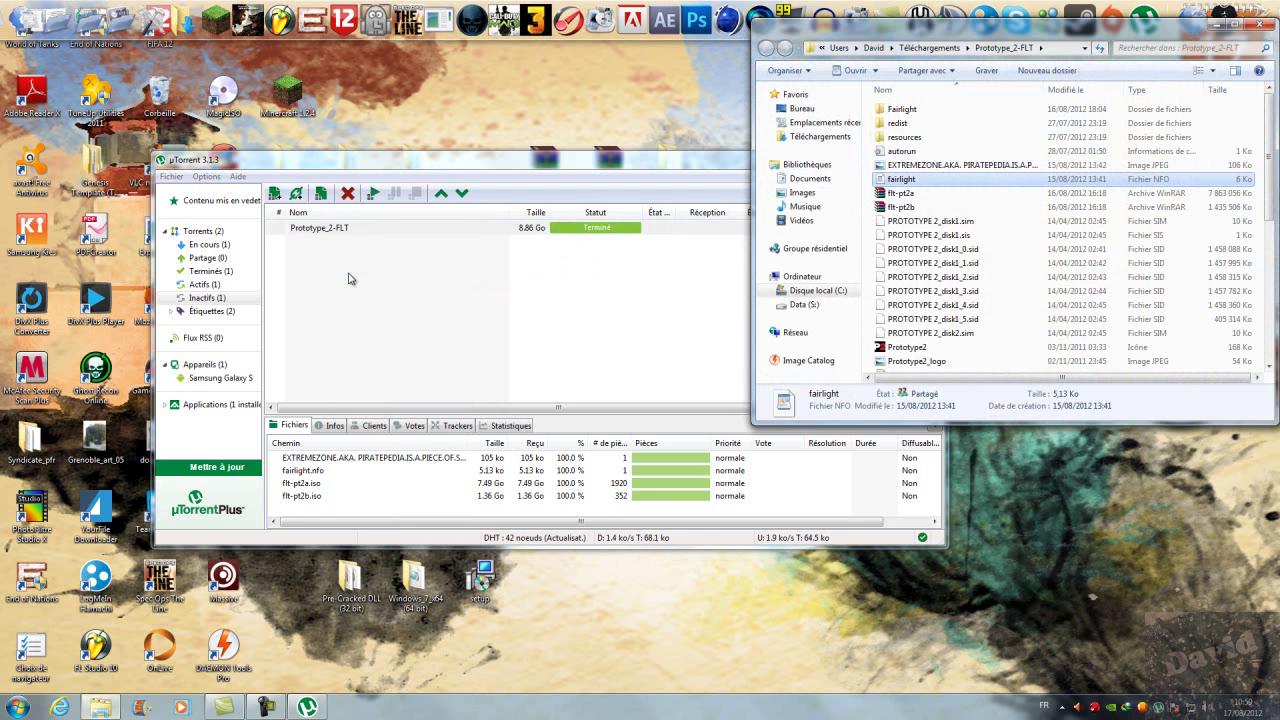
click(450, 160)
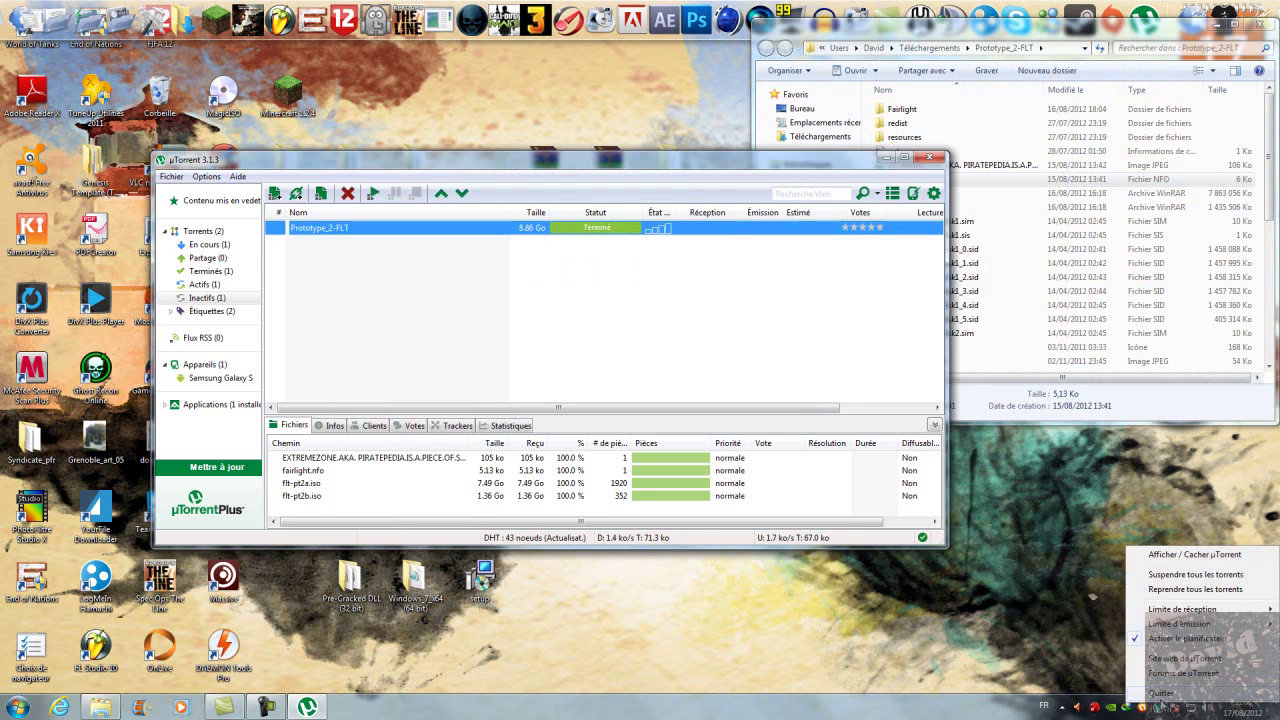
click(929, 157)
click(690, 358)
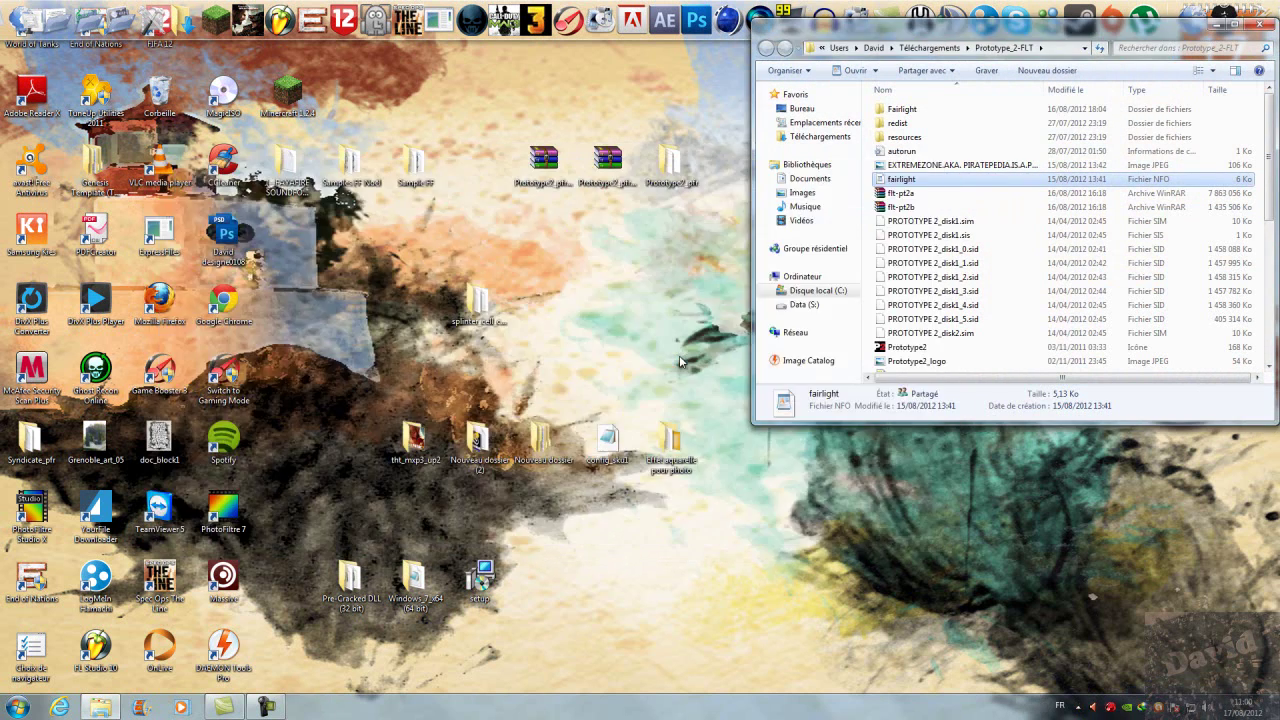
- Look through the contents of the Prototype_2-FLT folder, including the two flt-pt2 archives, the images and the setup files
click(909, 196)
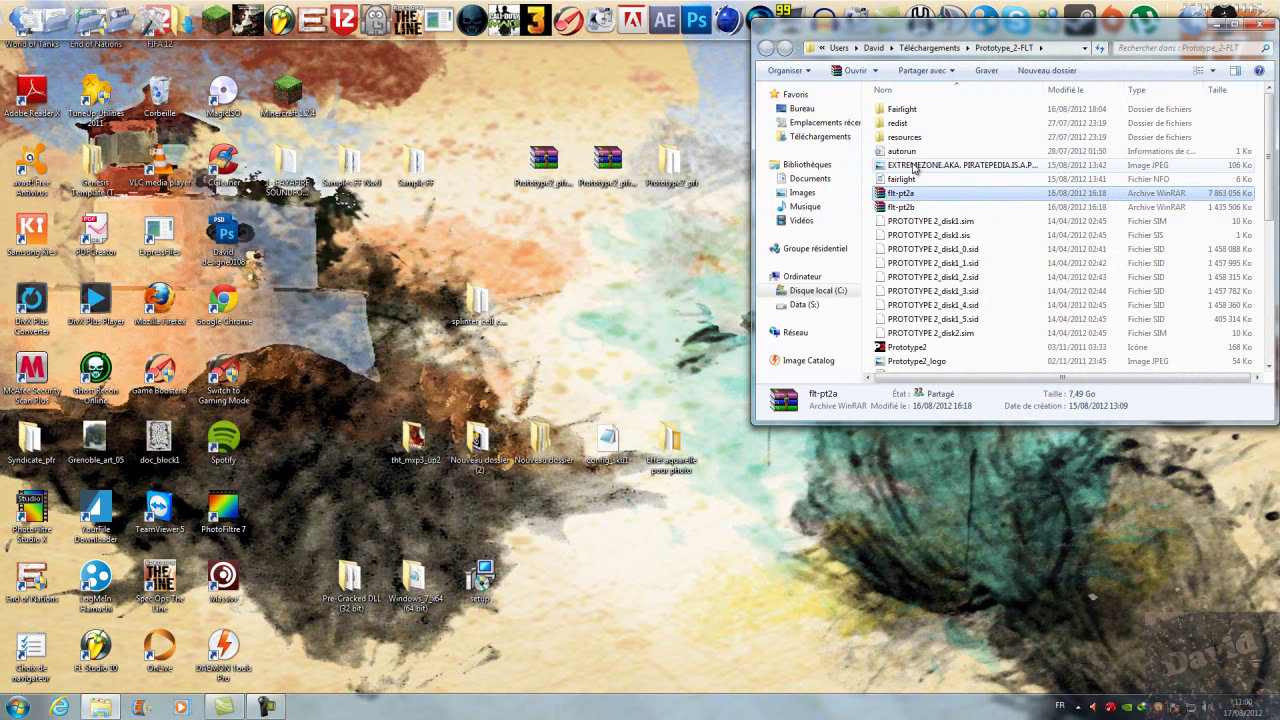
click(913, 166)
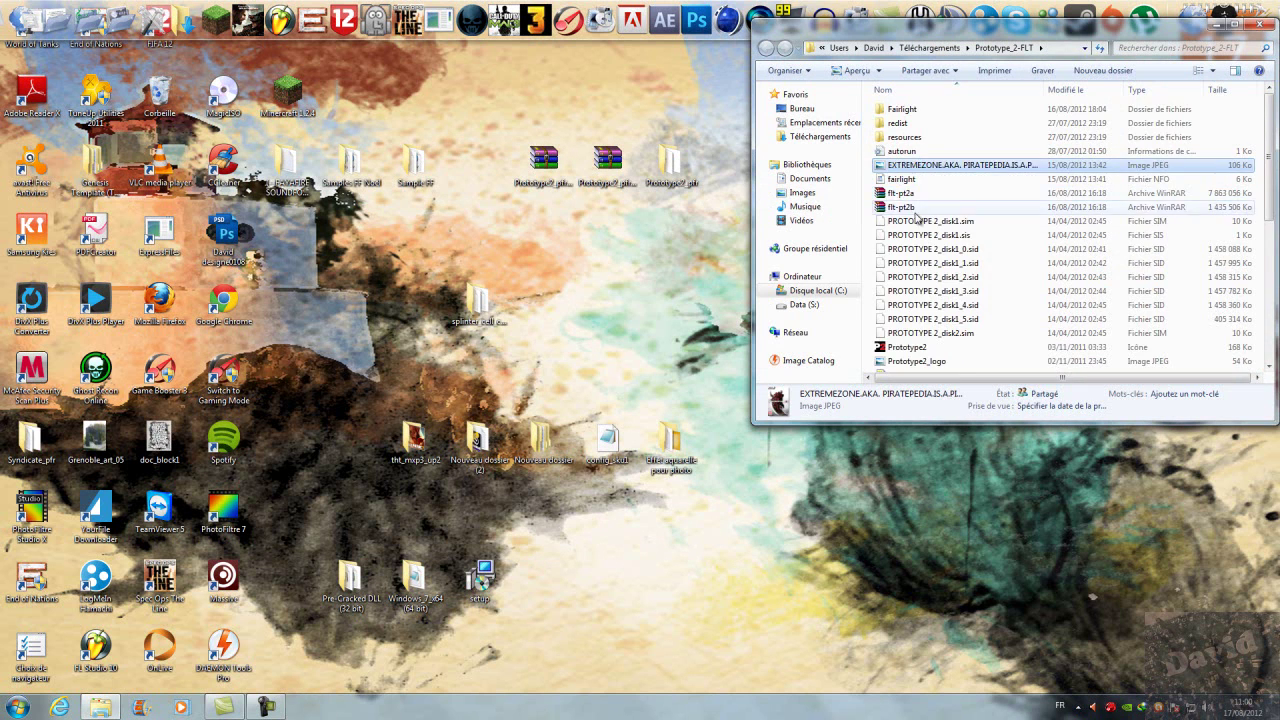
scroll(915, 220, down, 2)
scroll(915, 220, down, 5)
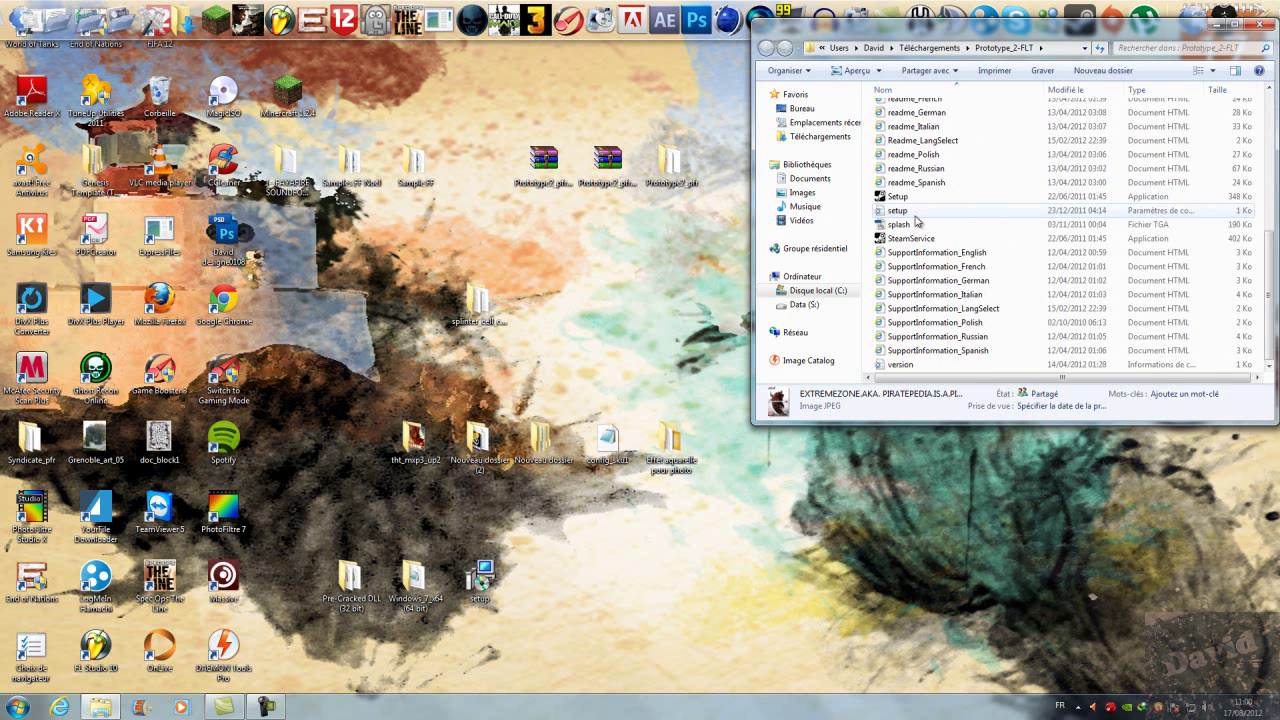
scroll(915, 220, up, 8)
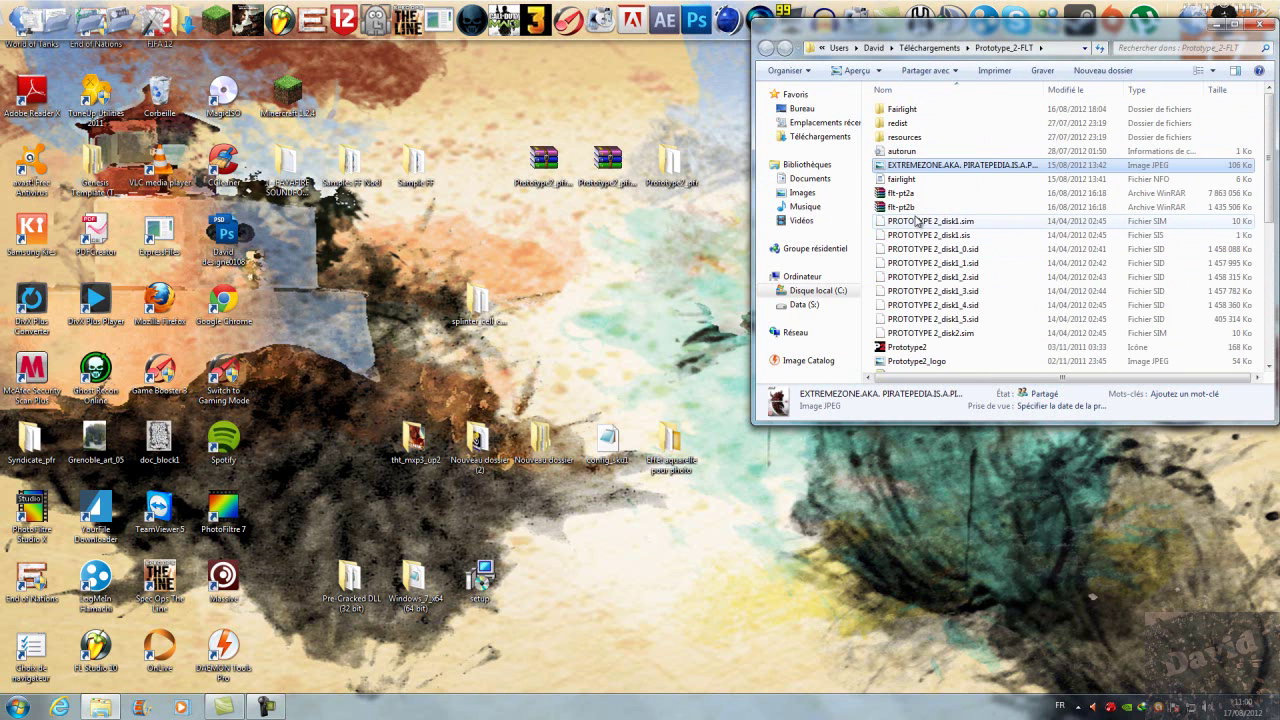
click(920, 207)
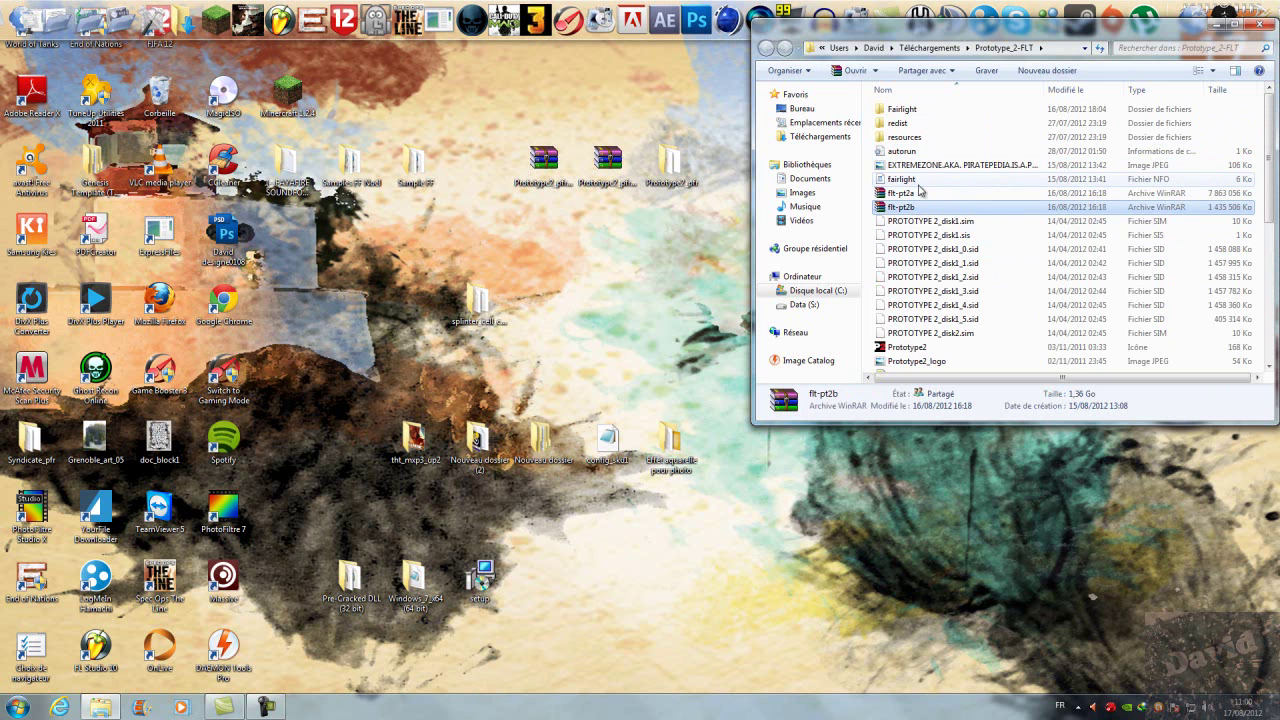
click(933, 361)
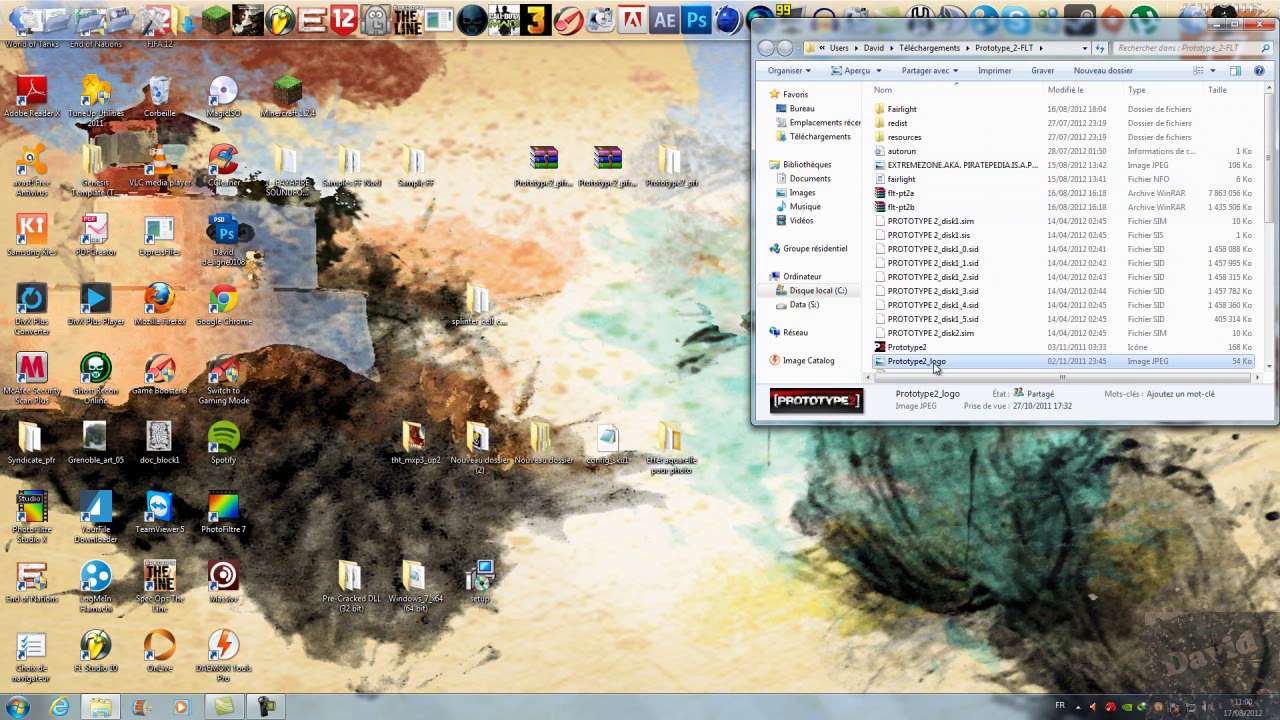
- Try to extract the flt-pt2a and flt-pt2b archives together into the current folder
click(903, 193)
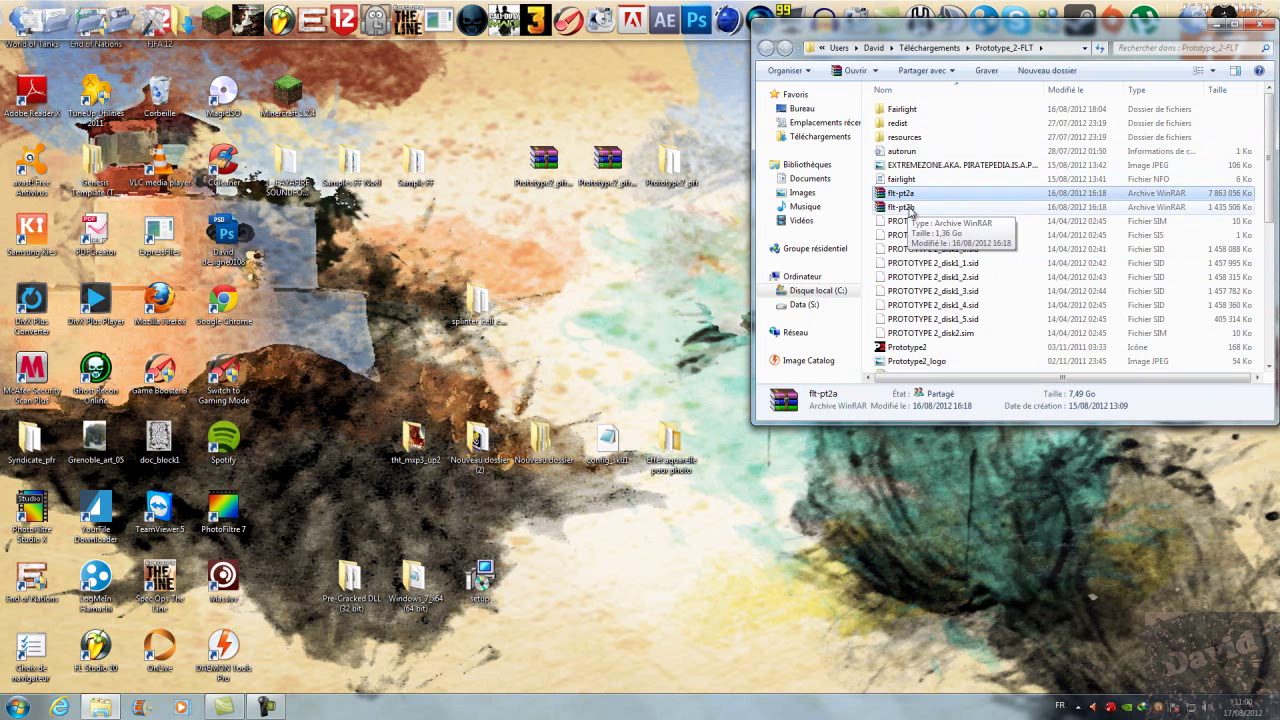
shift+click(911, 207)
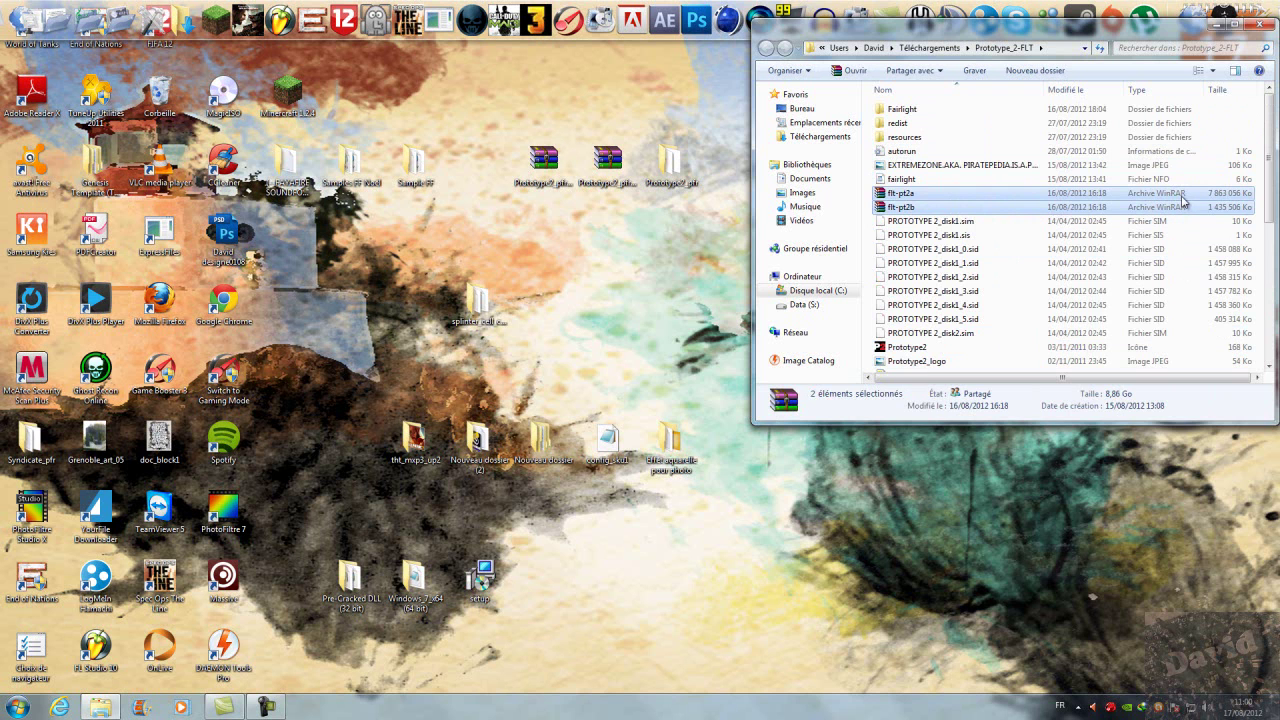
right_click(912, 203)
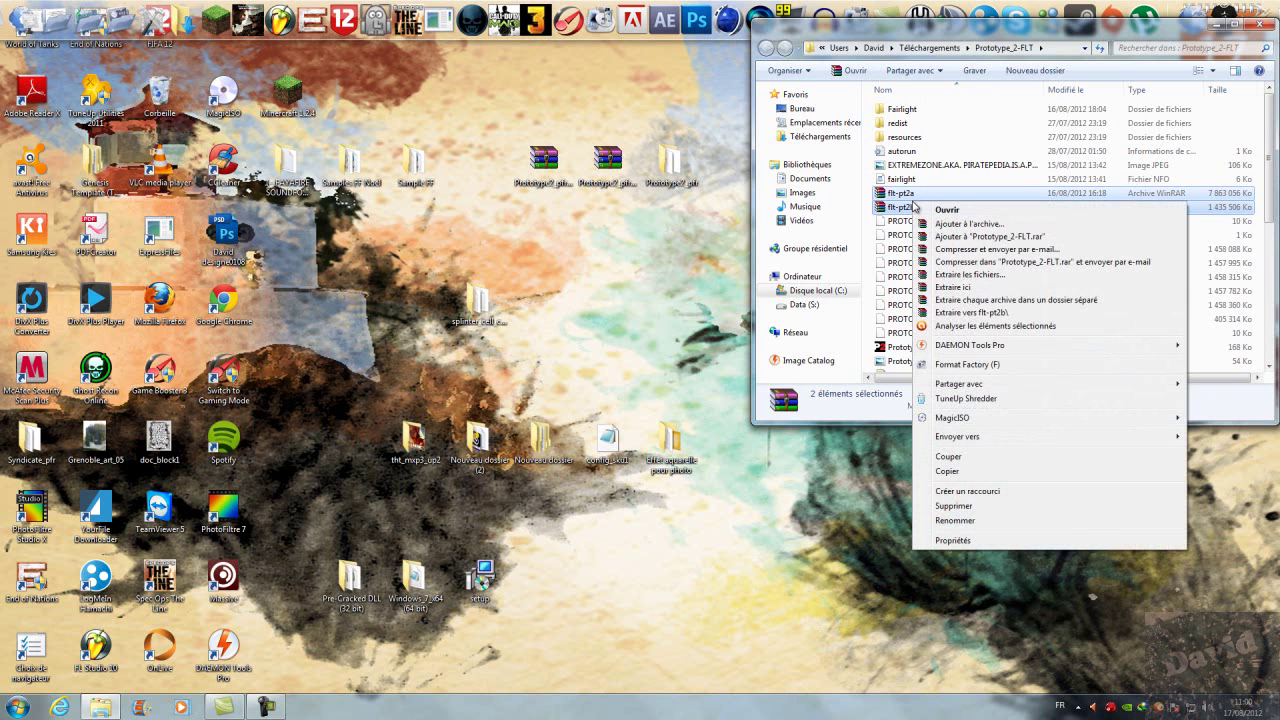
click(956, 288)
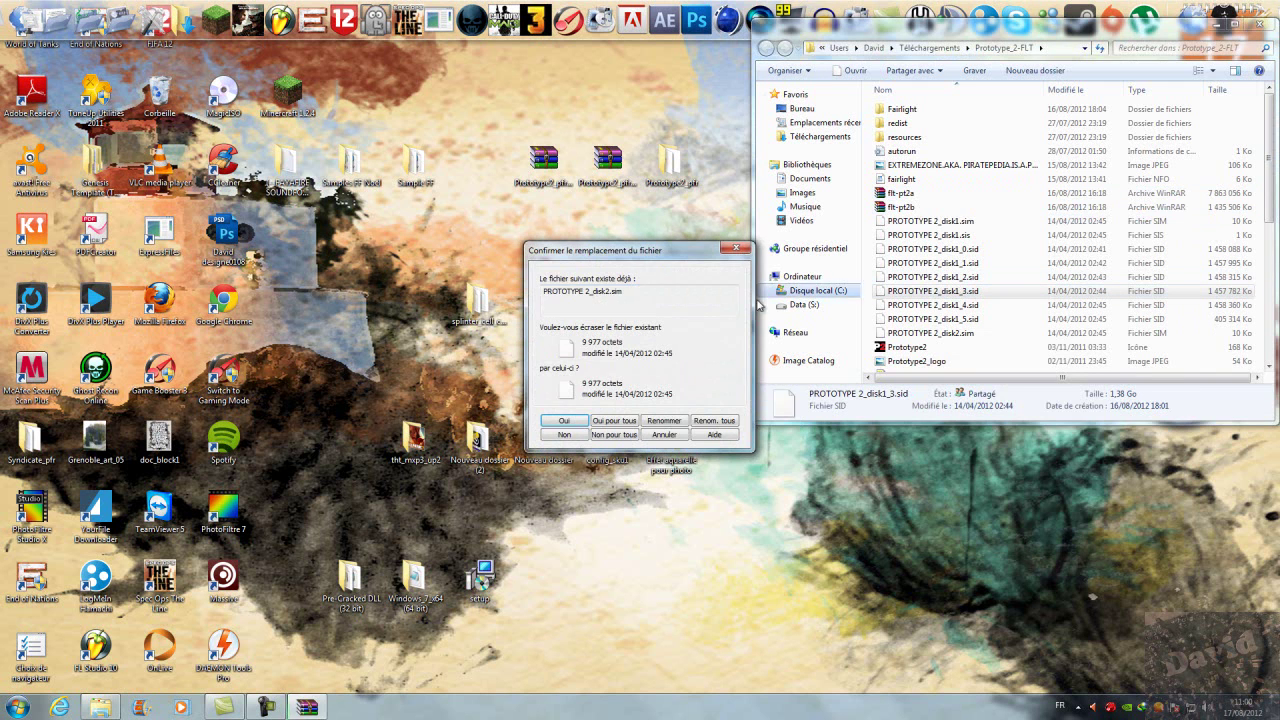
click(660, 438)
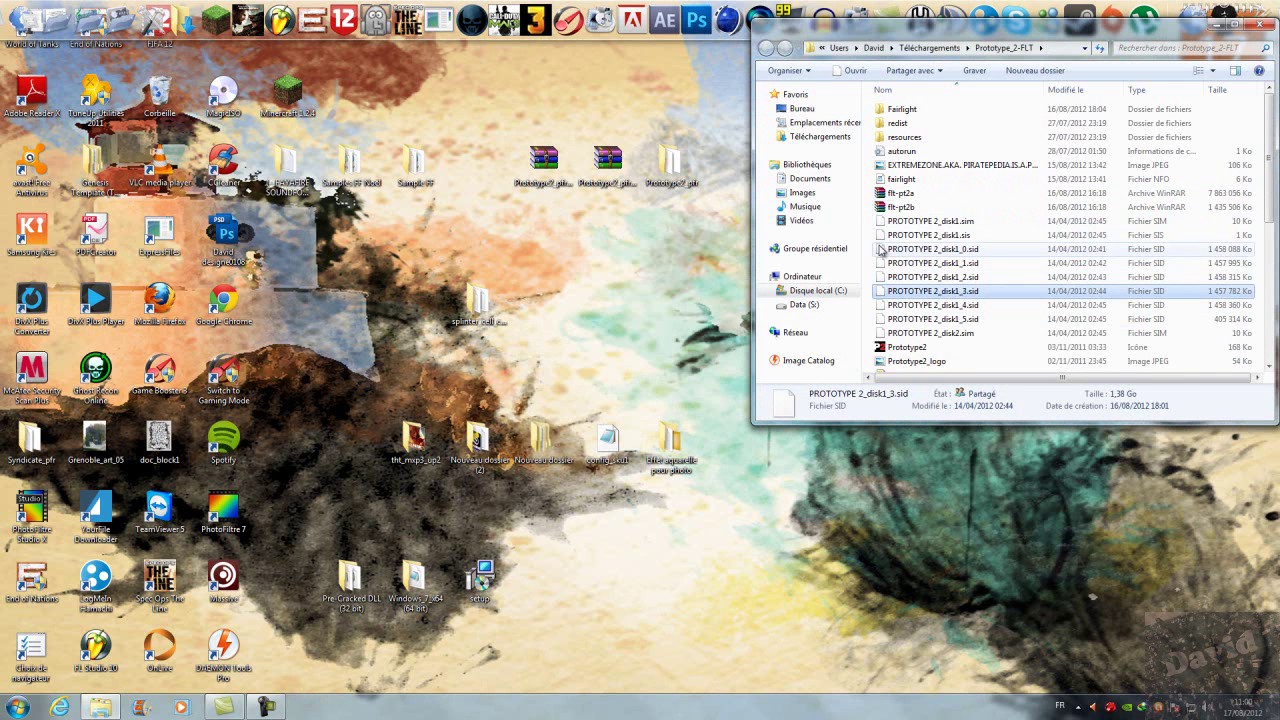
- Delete the flt-pt2a and flt-pt2b archives from the Prototype_2-FLT folder
click(906, 208)
ctrl+click(900, 193)
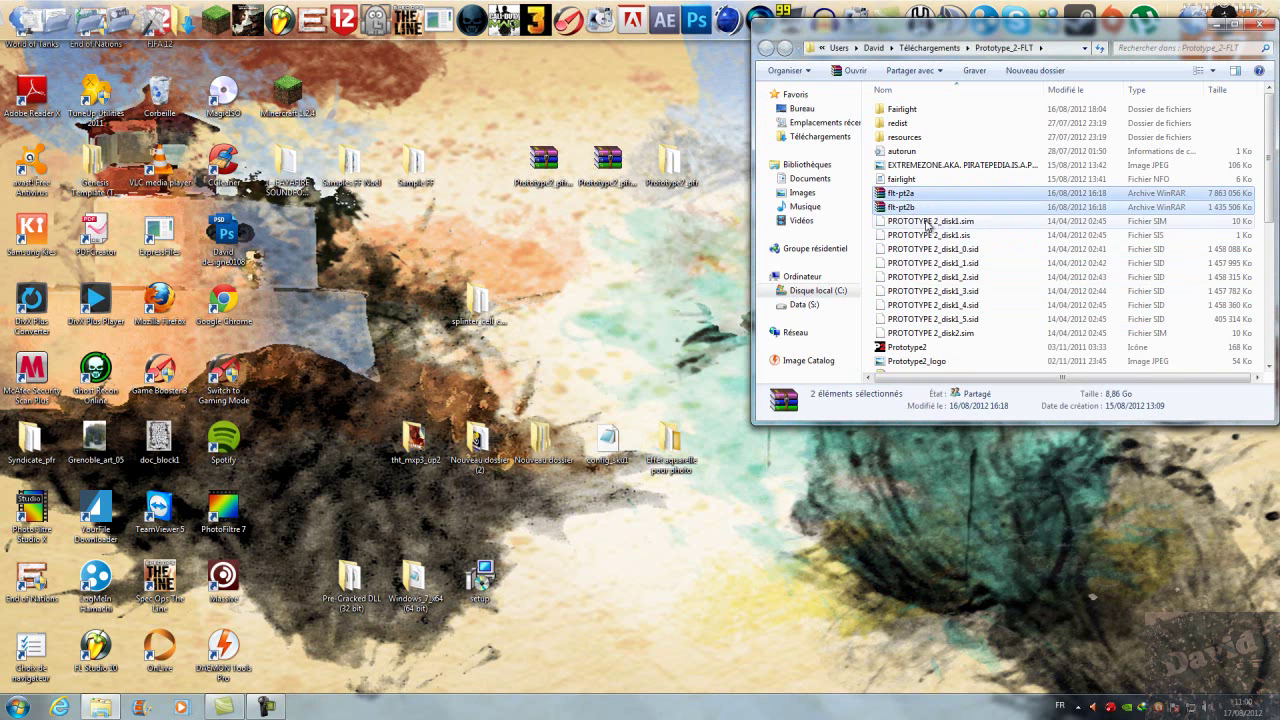
key(Delete)
key(Return)
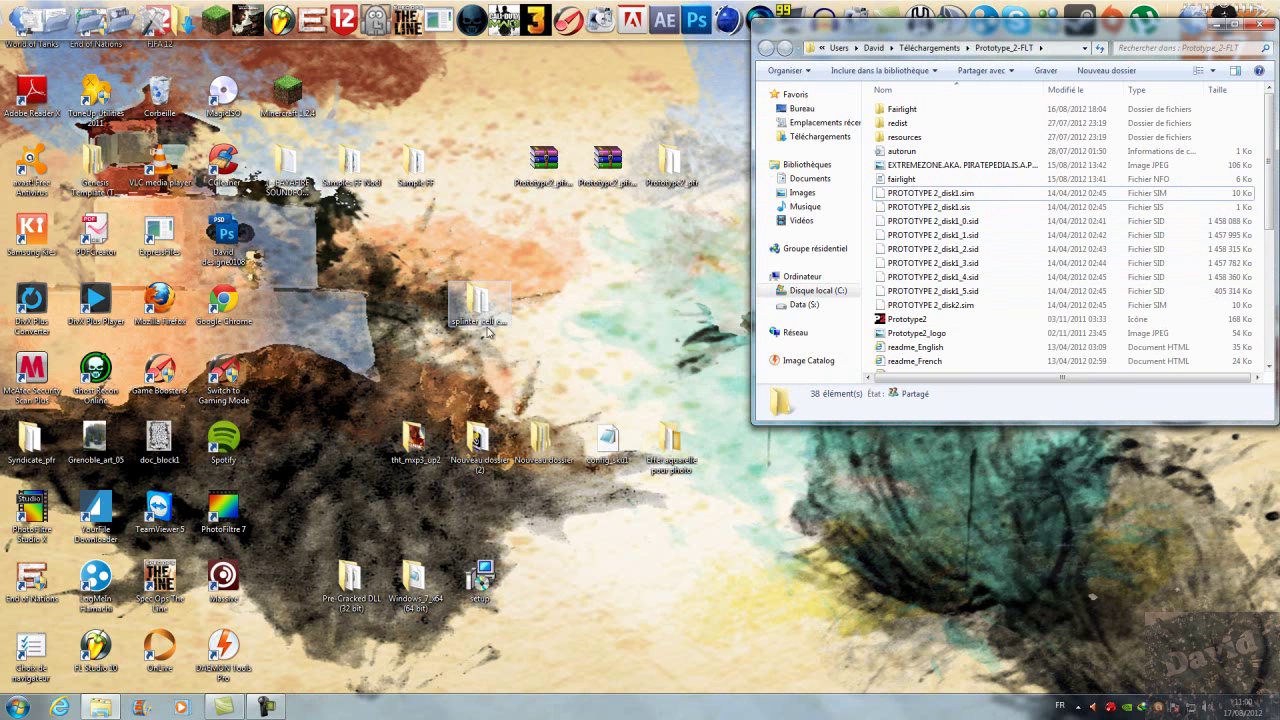
- Look through the remaining files of the Prototype_2-FLT folder, including the disk, readme, setup and support files
scroll(986, 290, down, 4)
scroll(986, 290, up, 4)
scroll(986, 290, down, 6)
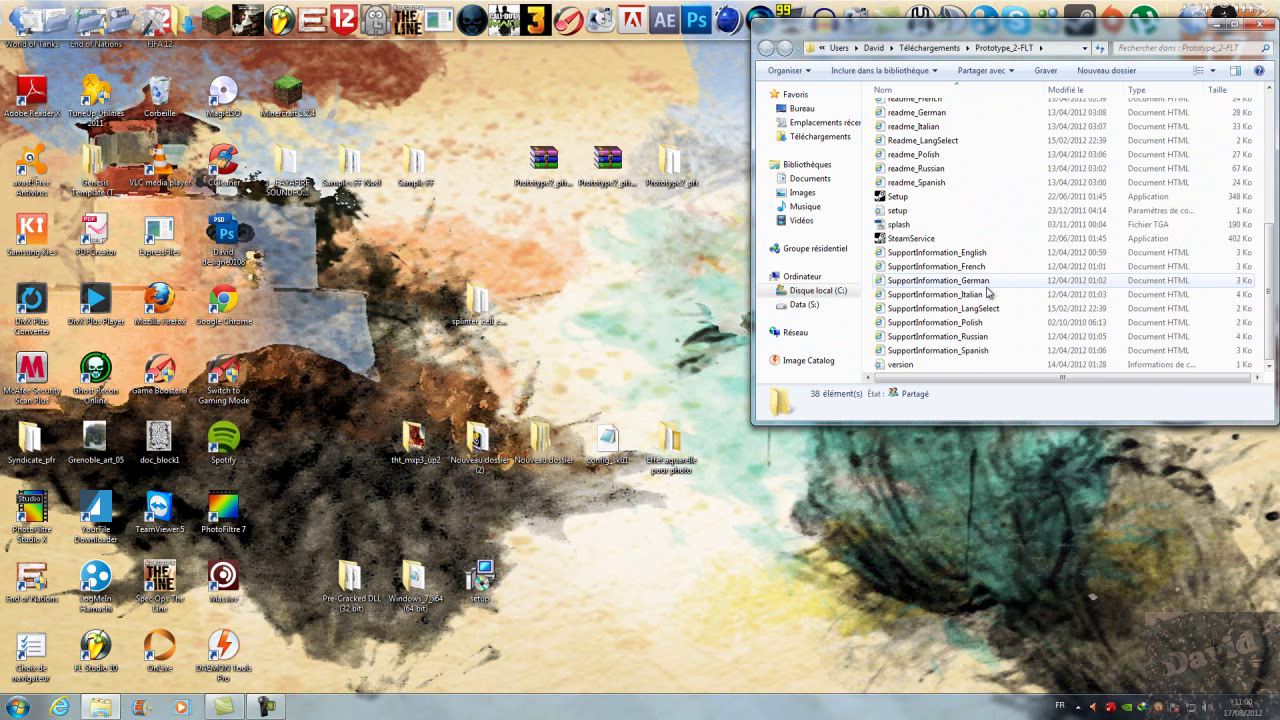
scroll(986, 290, up, 6)
scroll(900, 260, down, 4)
scroll(900, 260, up, 4)
scroll(900, 260, down, 5)
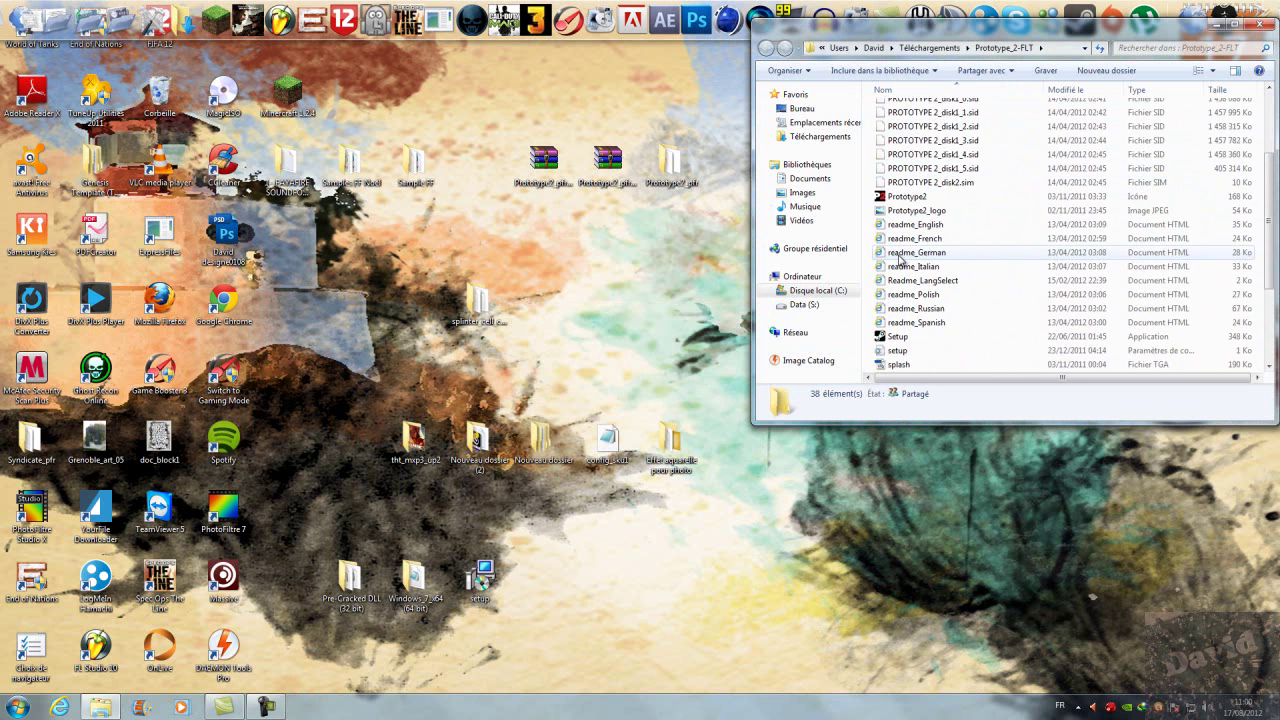
scroll(900, 260, up, 5)
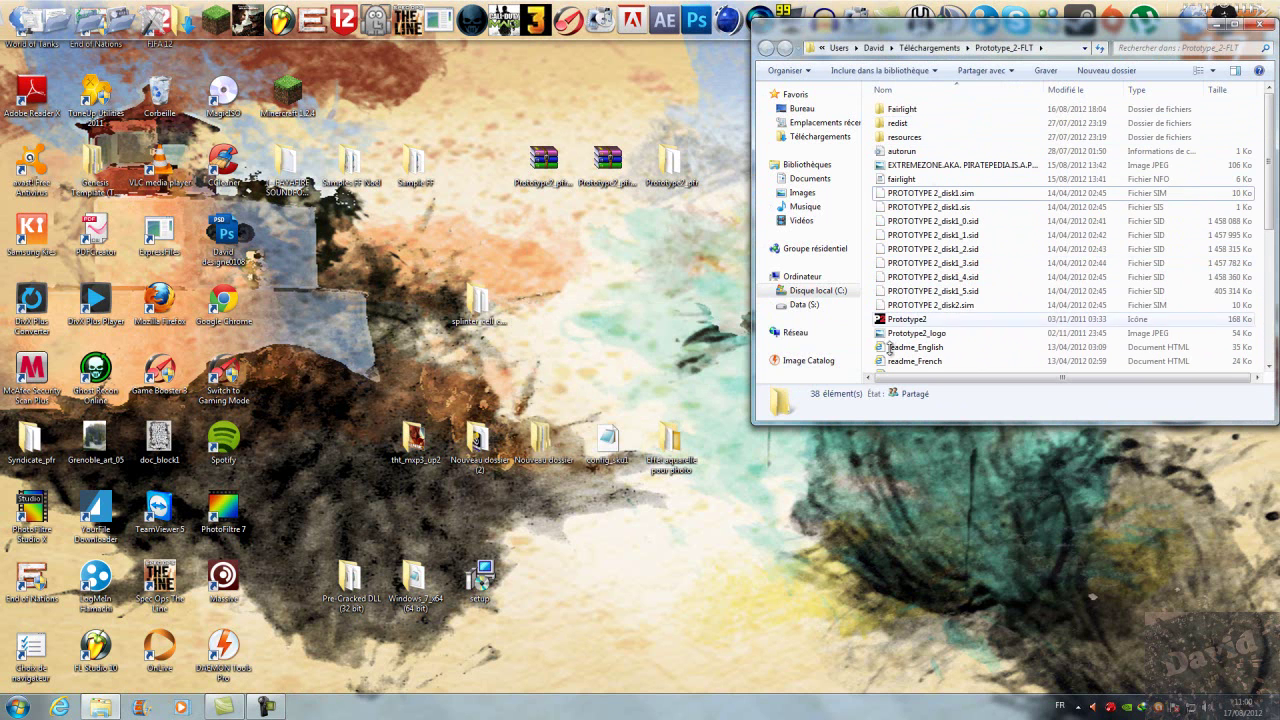
- Launch the install application from the Fairlight subfolder
double_click(951, 114)
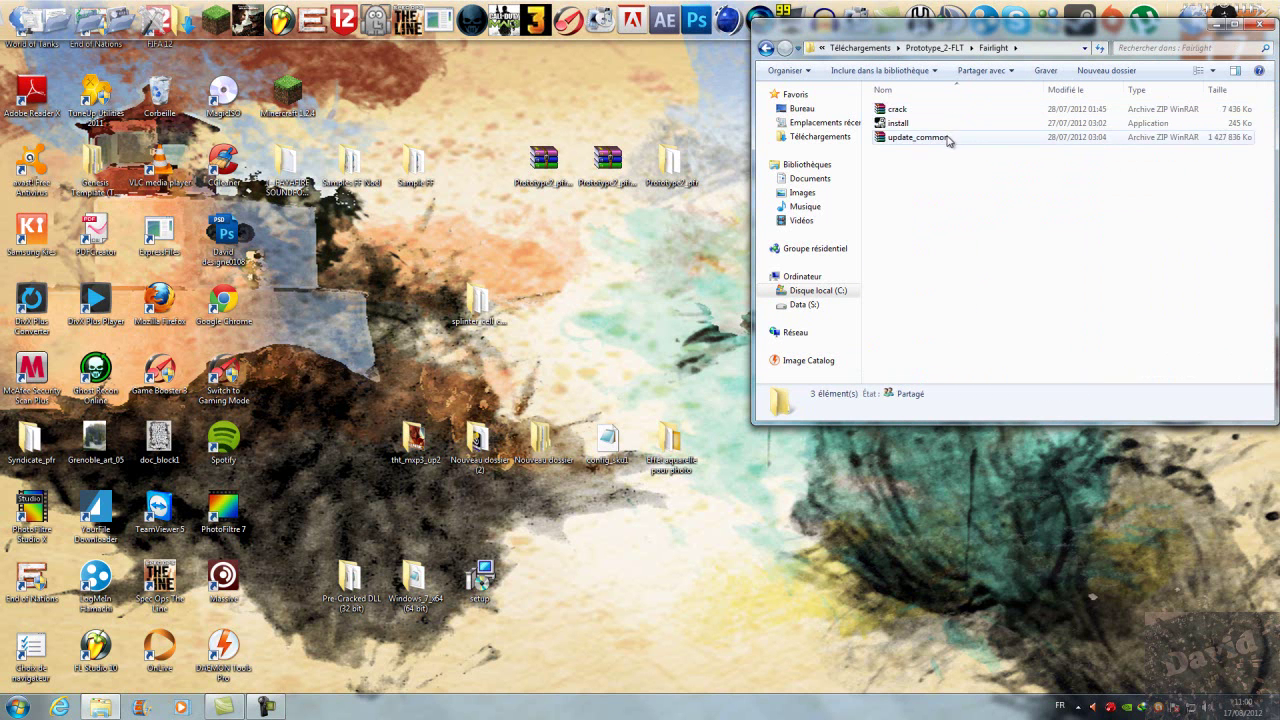
double_click(945, 123)
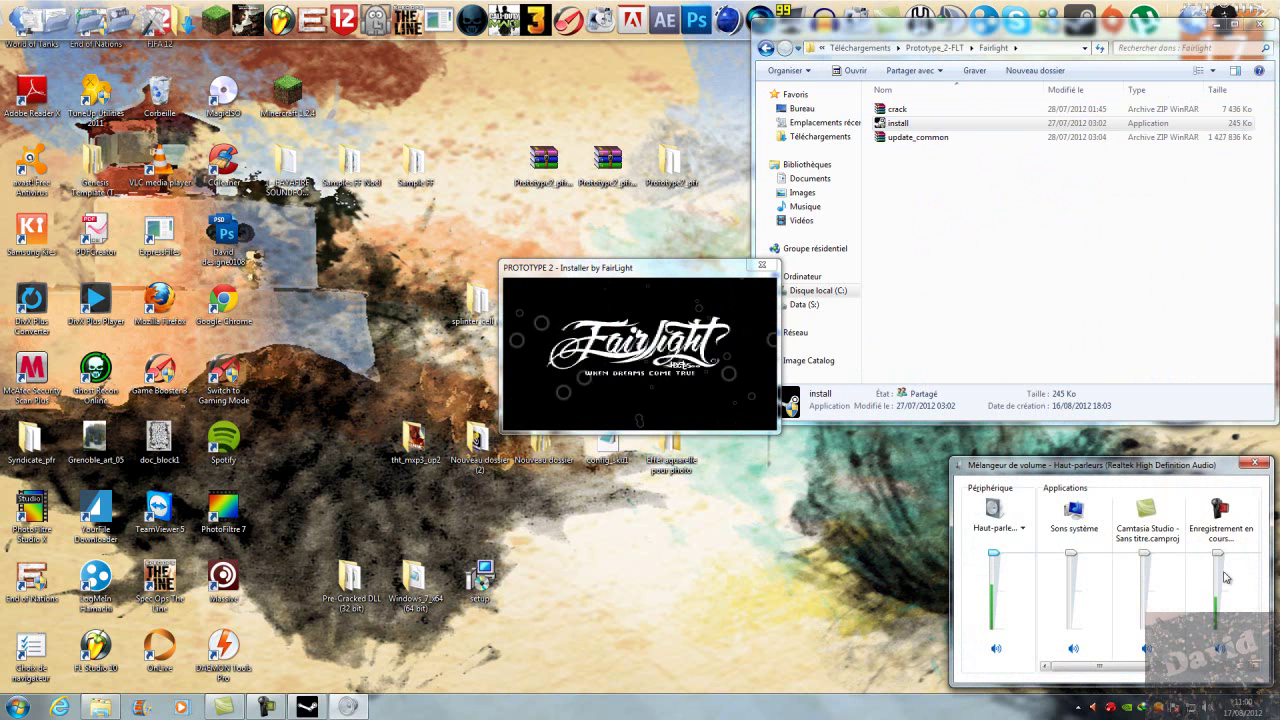
- Check the speaker and application levels in the volume mixer and close it
click(1251, 465)
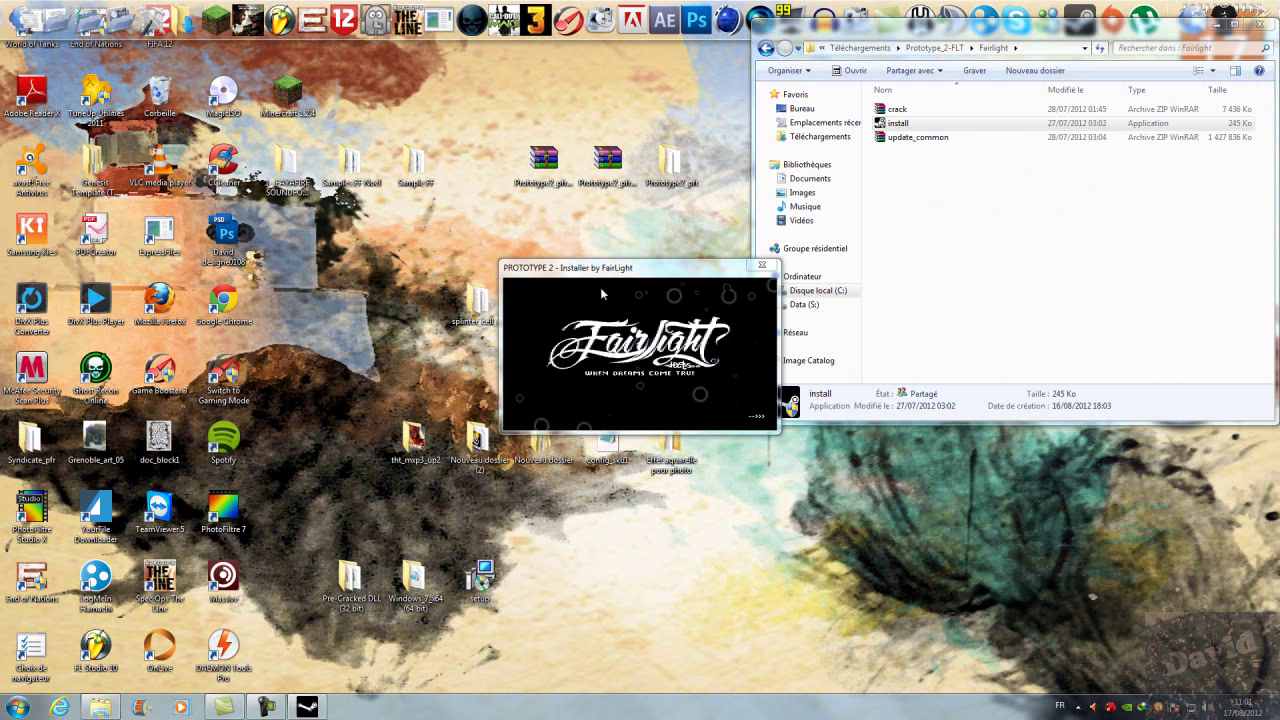
click(1094, 706)
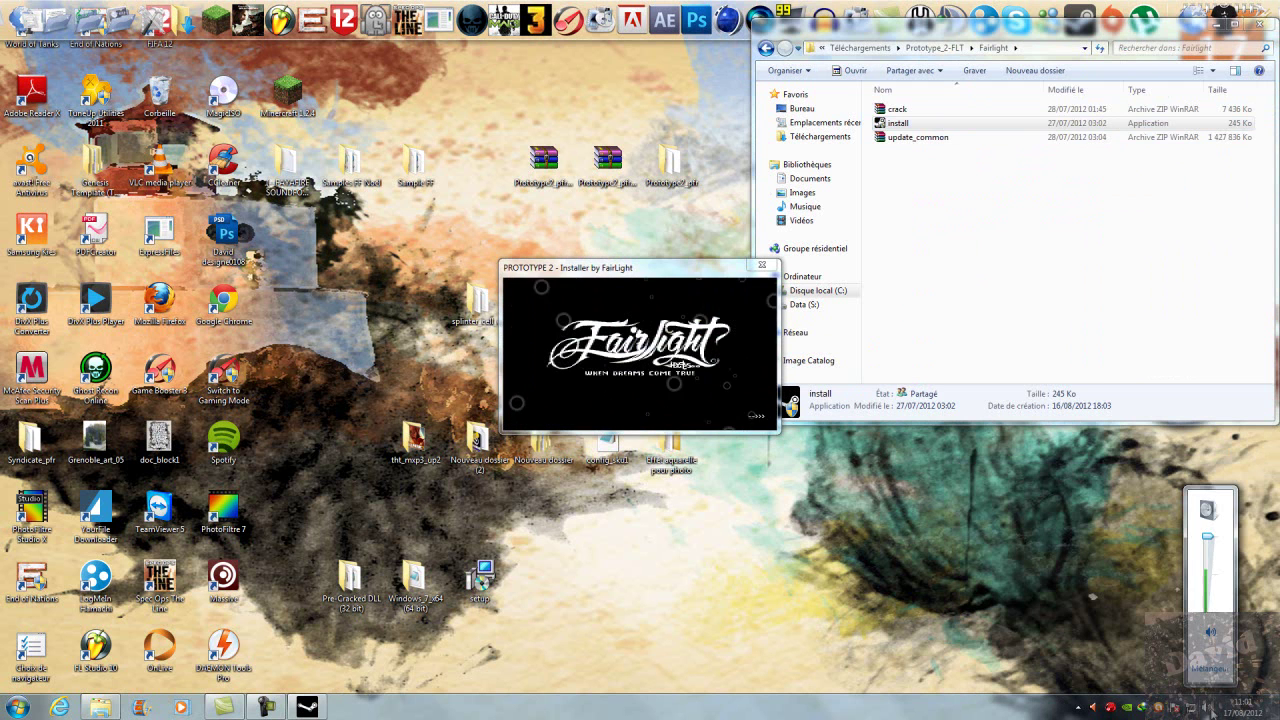
click(1211, 675)
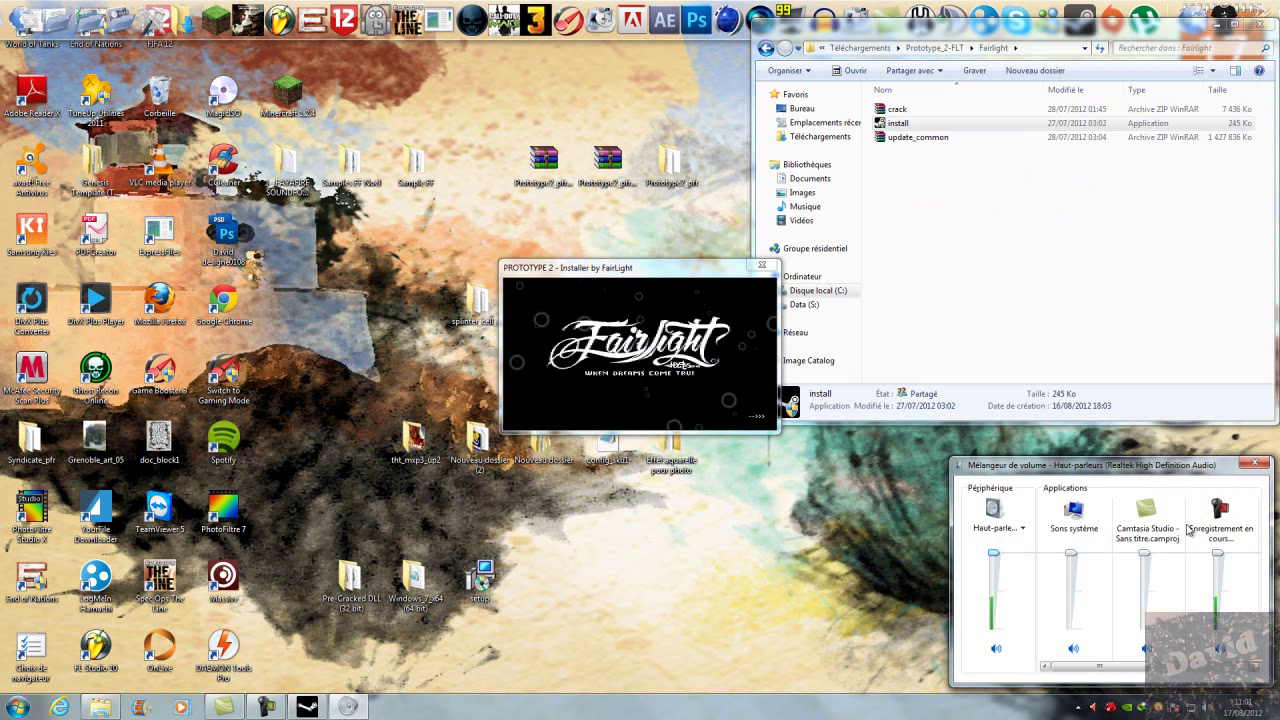
click(1254, 463)
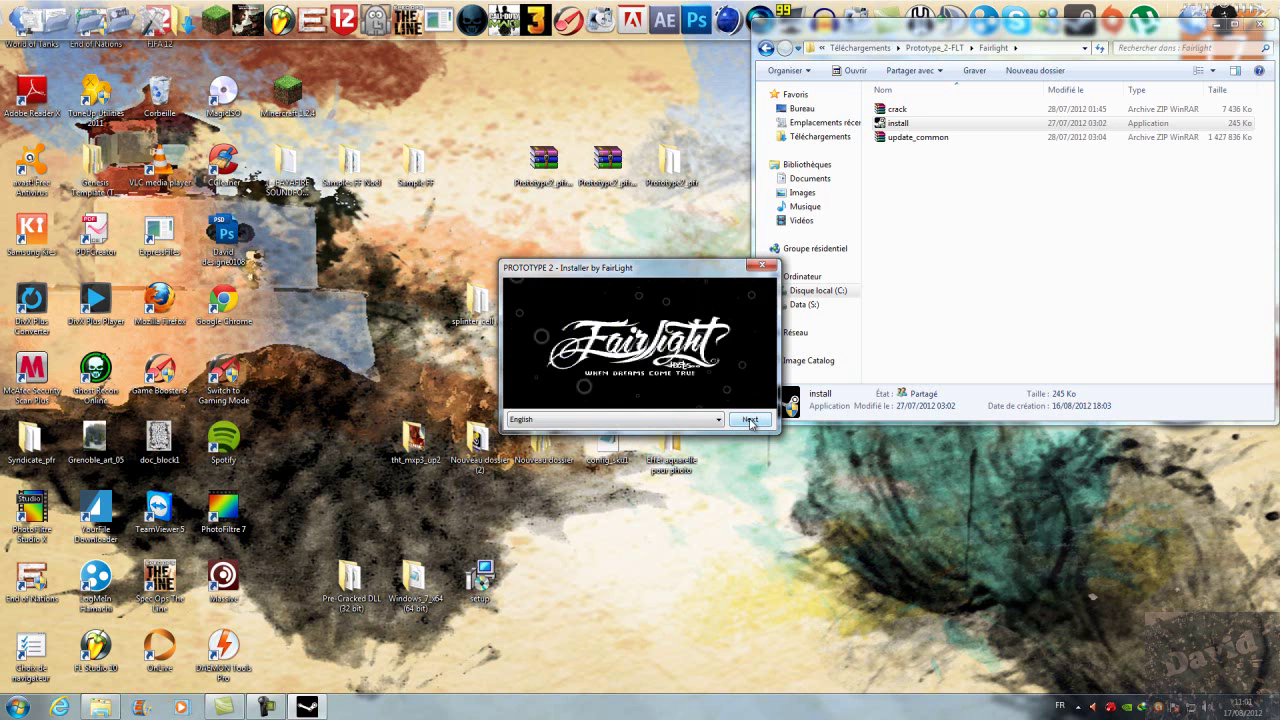
- Start installing PROTOTYPE 2 in English to C:\Program Files (x86)\PROTOTYPE 2 and confirm the installation
click(750, 420)
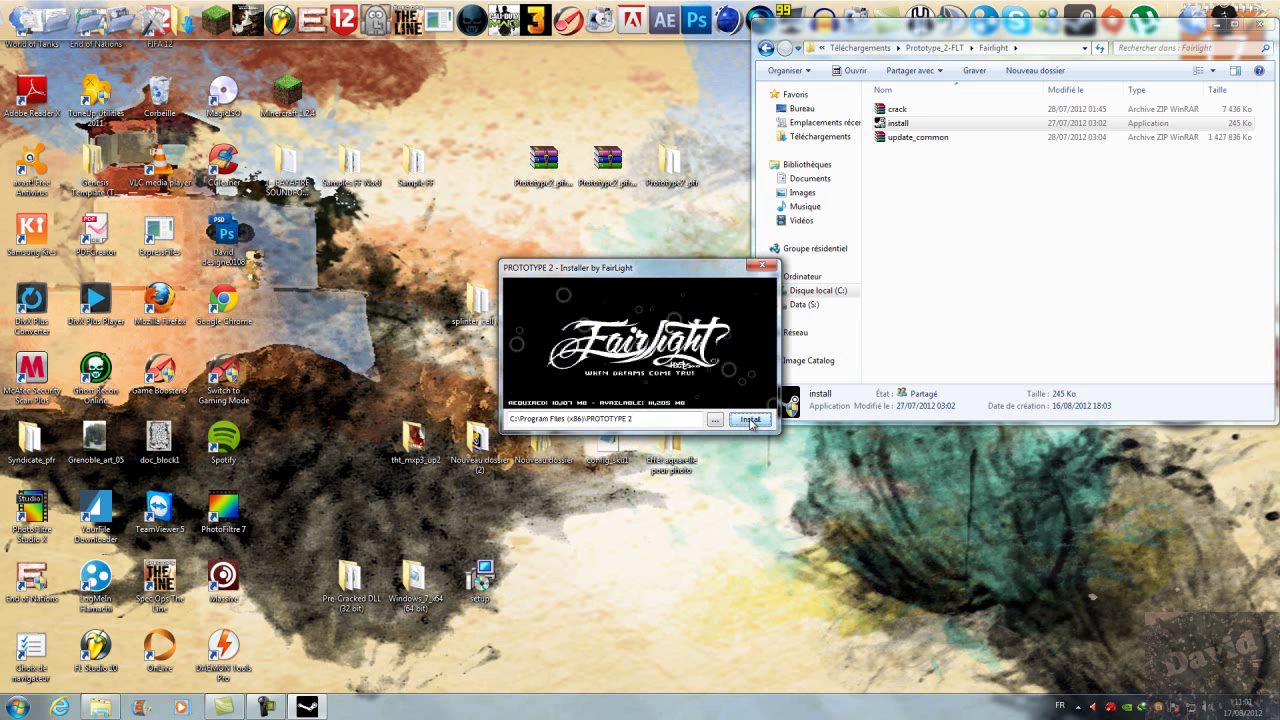
click(750, 420)
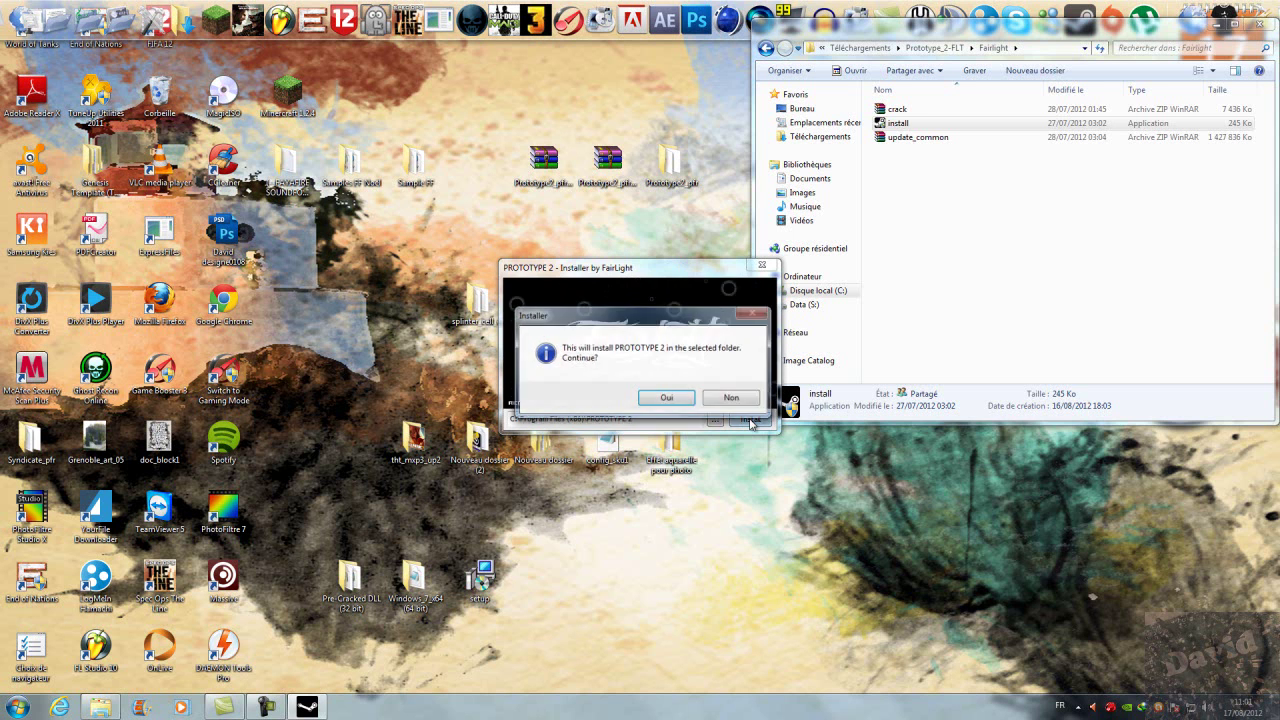
click(667, 398)
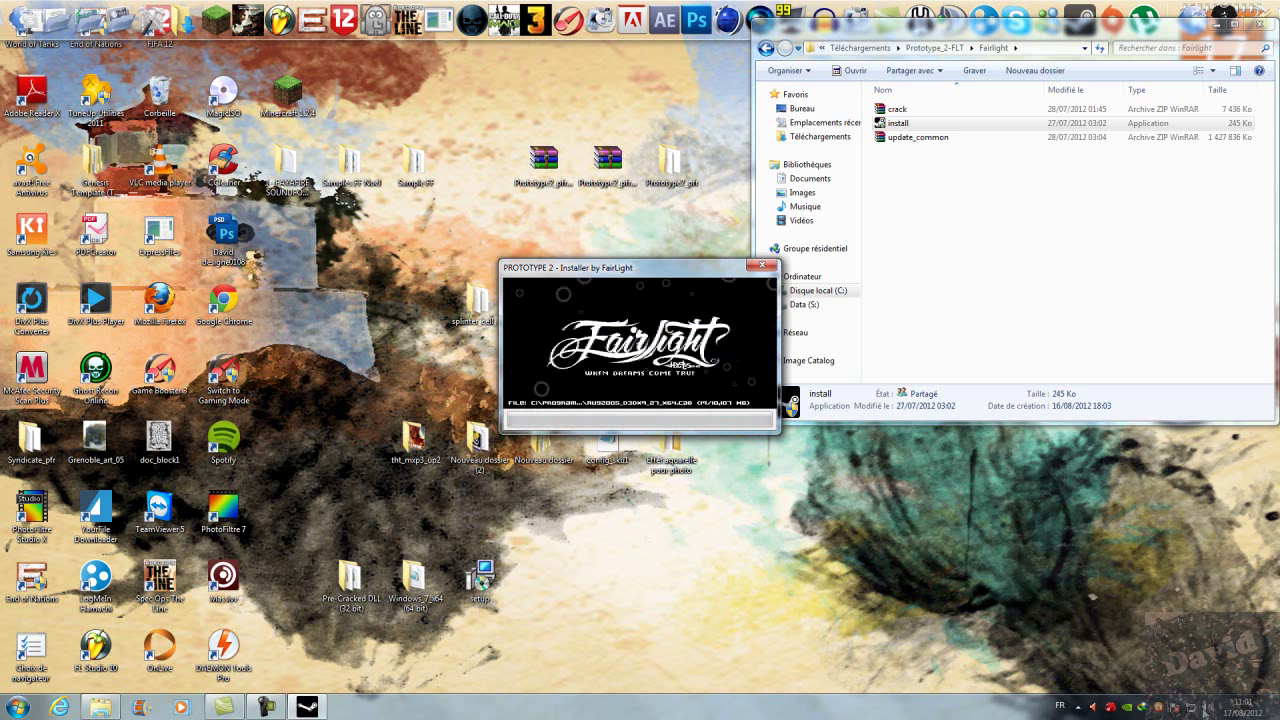
- Look up the PROTOTYPE 2 installer's level in the volume mixer and close the mixer
click(1205, 712)
click(1202, 668)
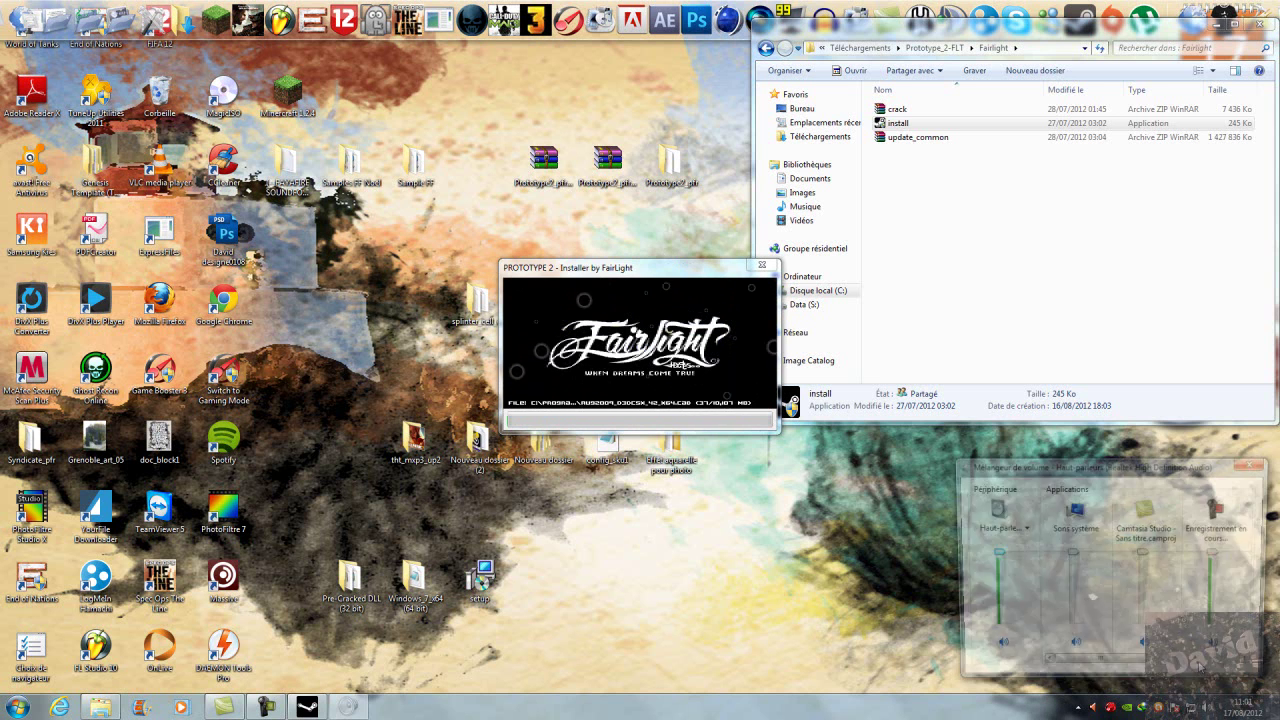
drag(1135, 668, 1252, 668)
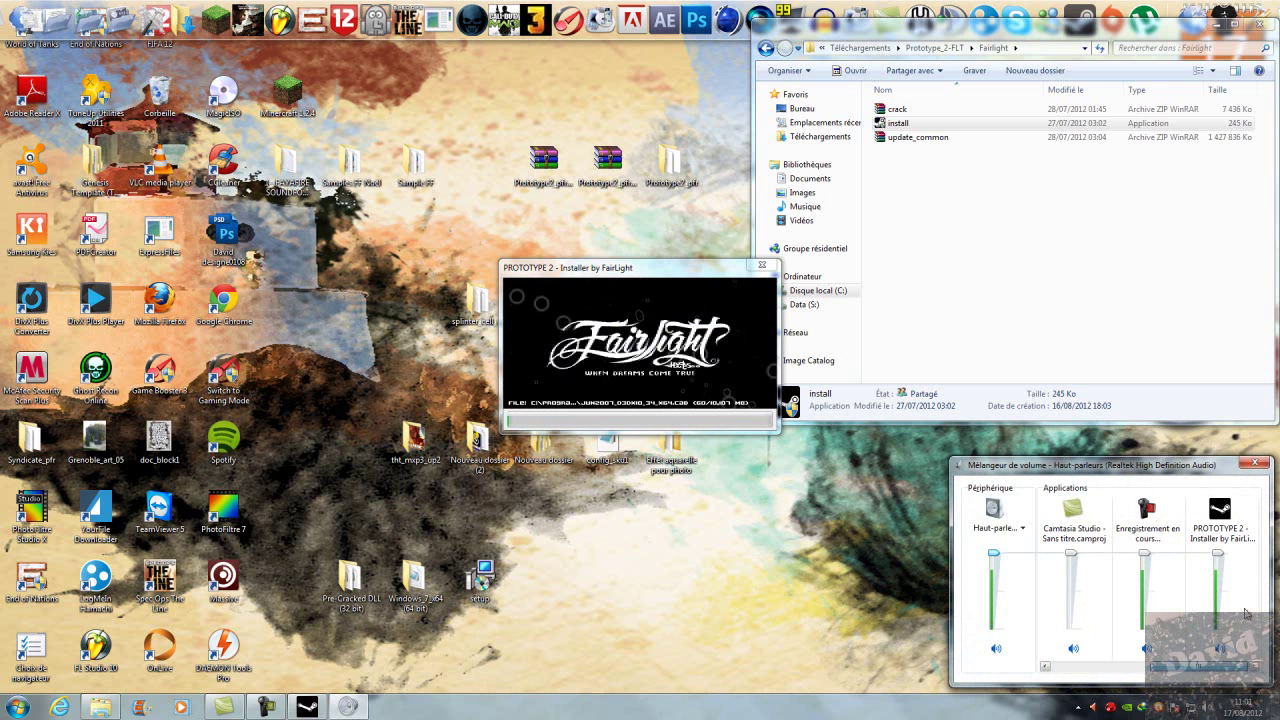
click(1254, 462)
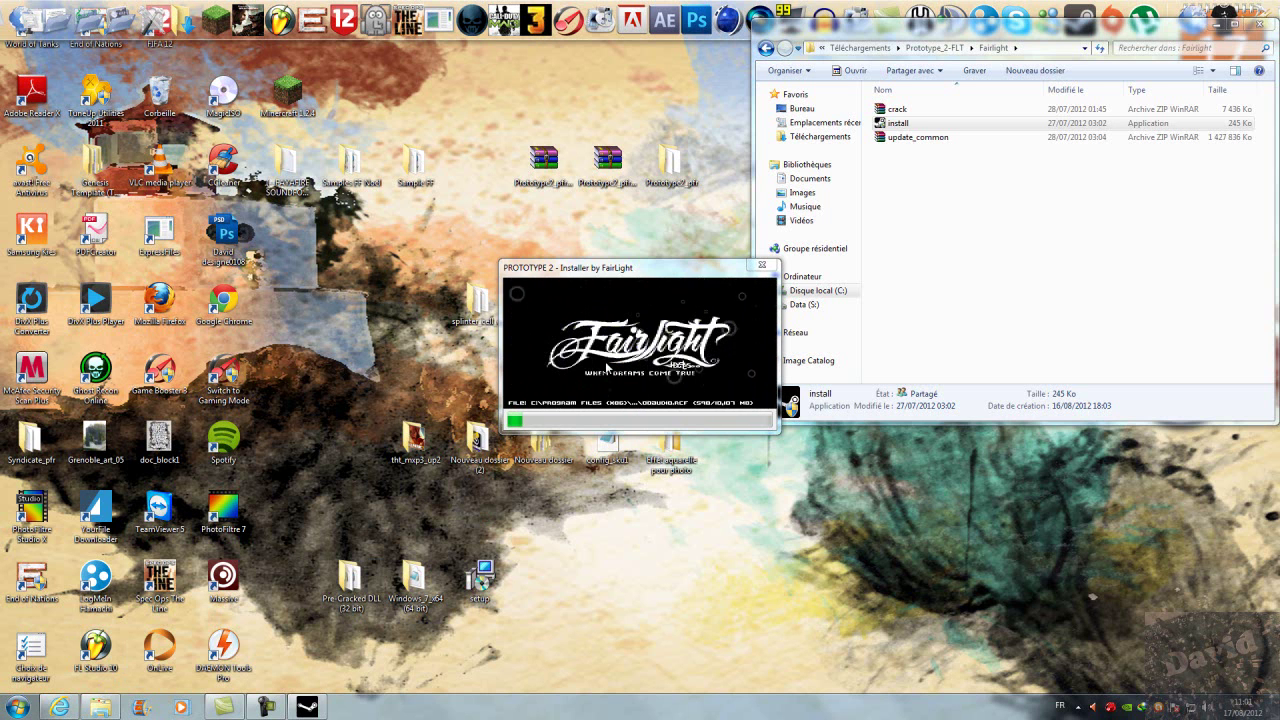
- Minimize the Fairlight folder window and switch to Internet Explorer
click(62, 708)
click(1219, 7)
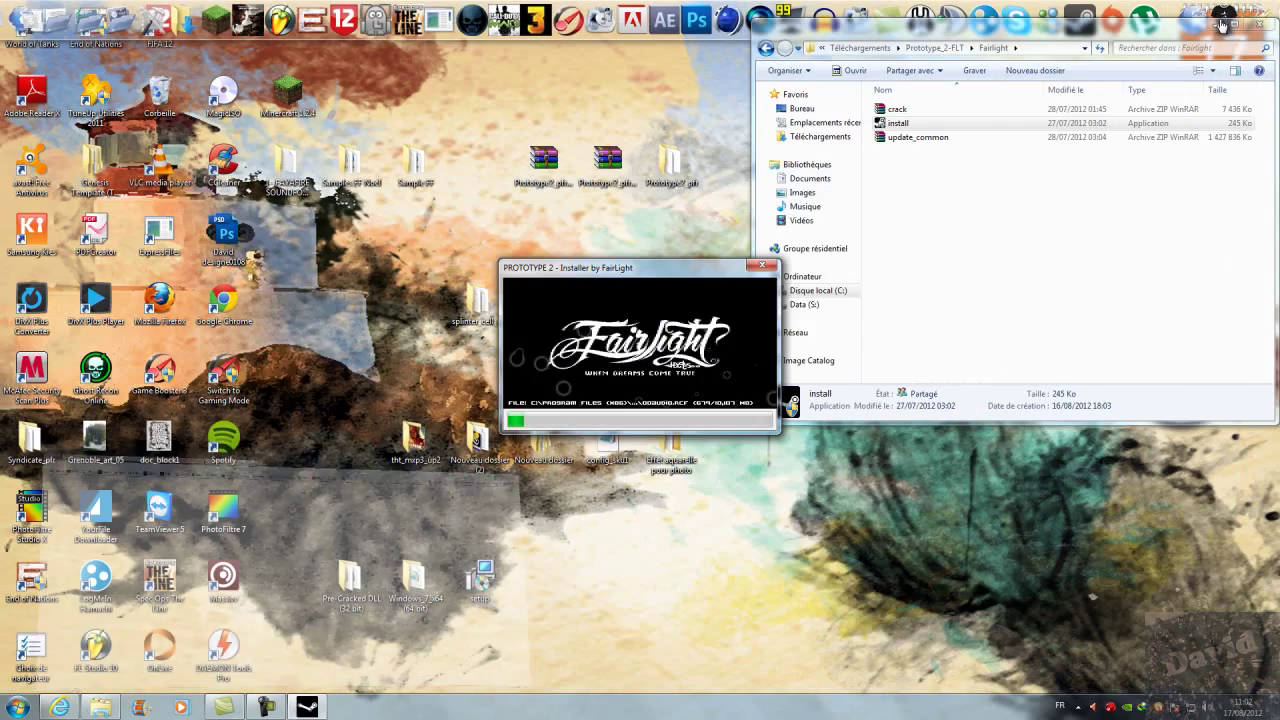
click(1219, 24)
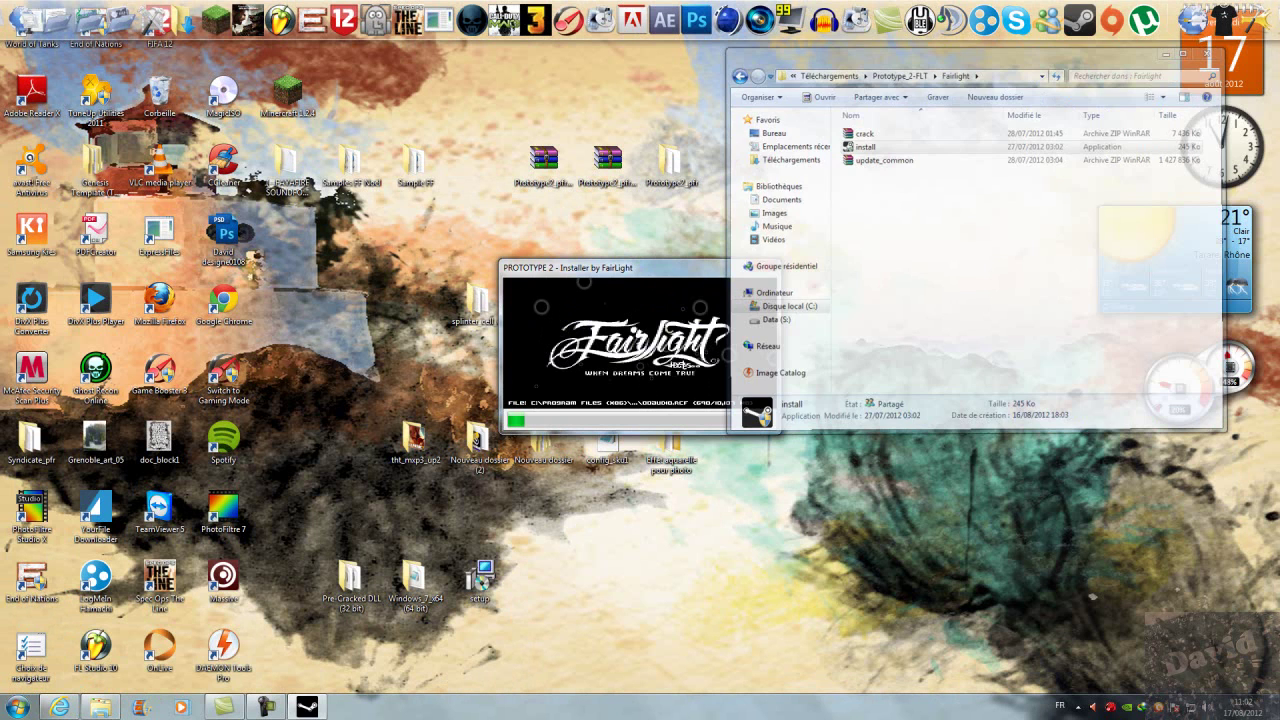
click(62, 708)
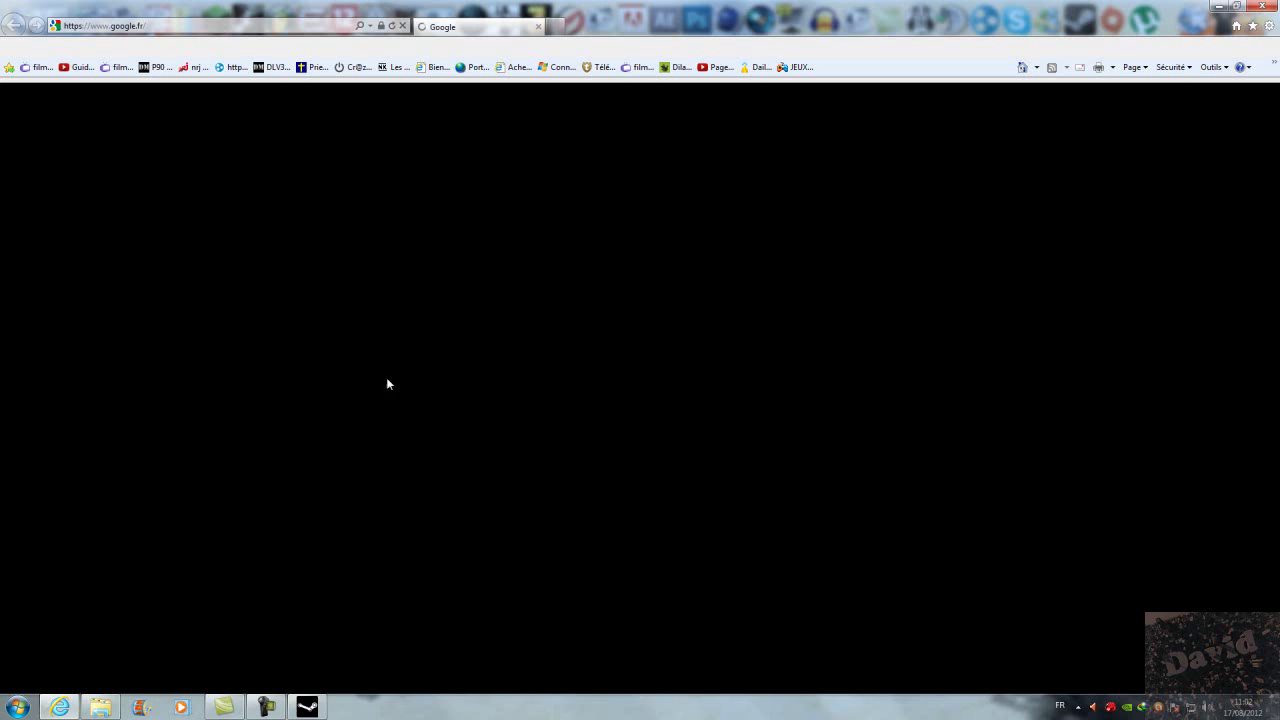
- Search Google for traductionjeux and open the TraductionJeux.com site
text(t)
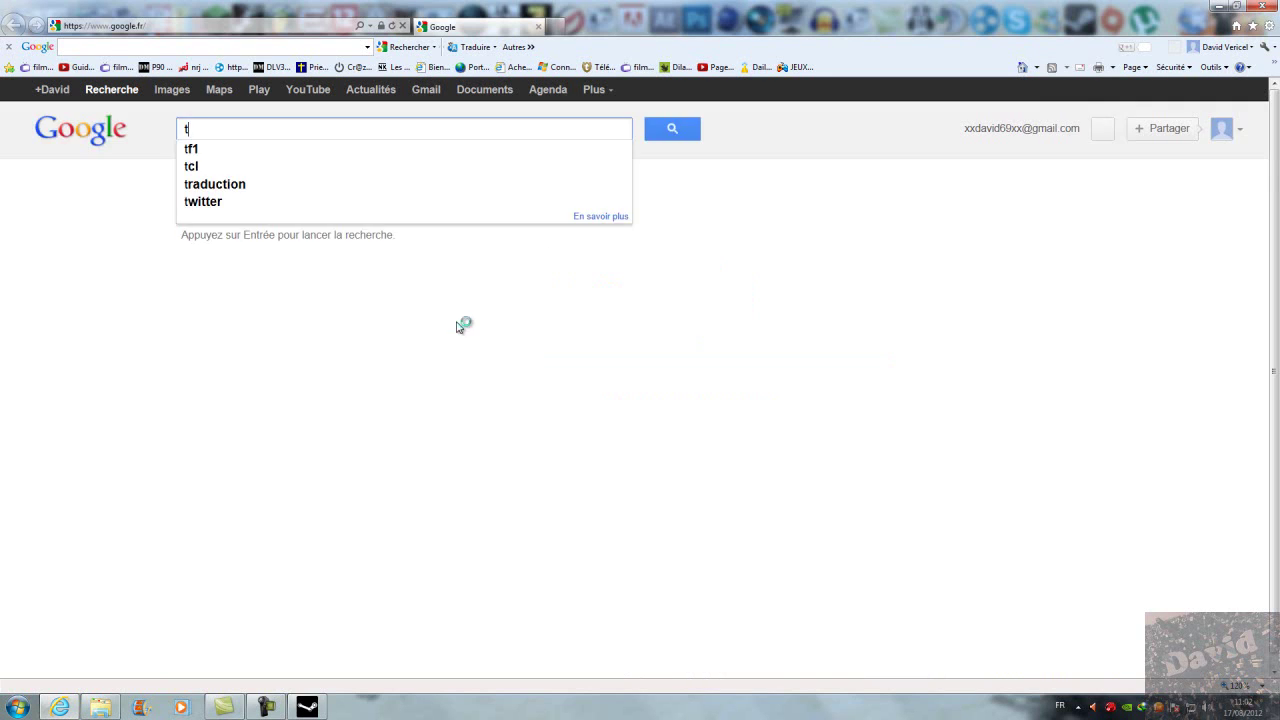
text(rad)
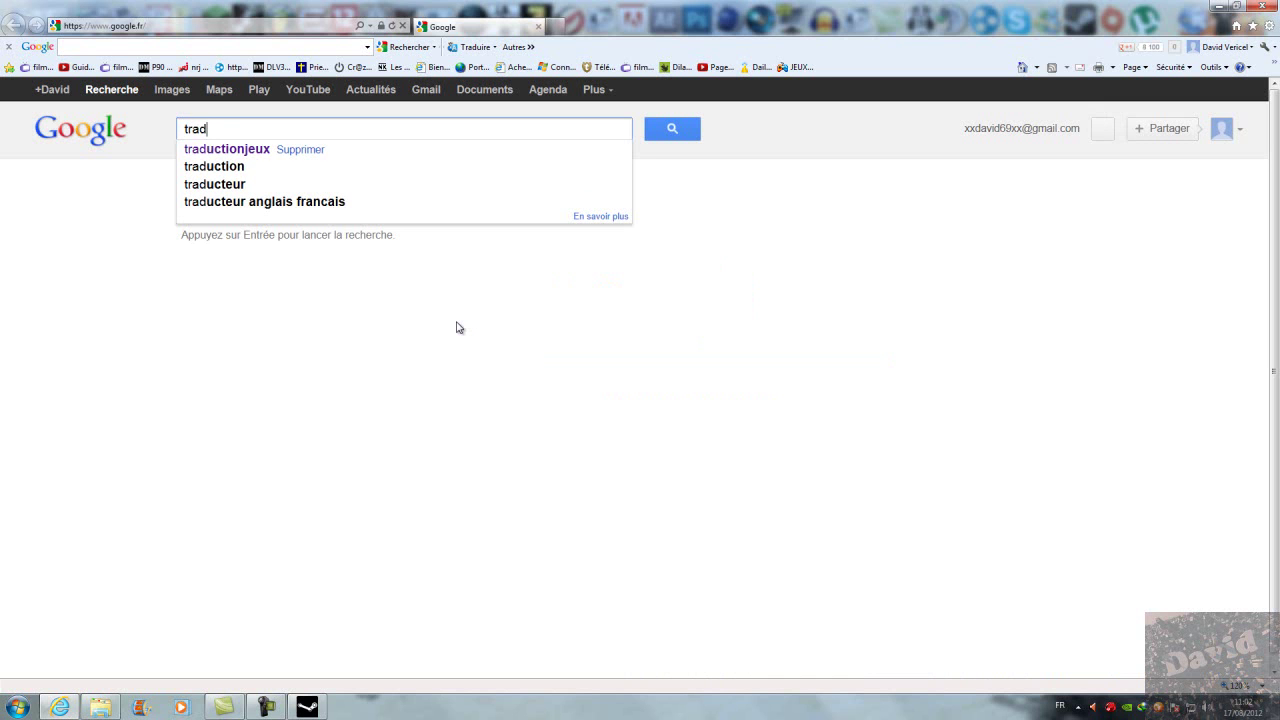
key(Down)
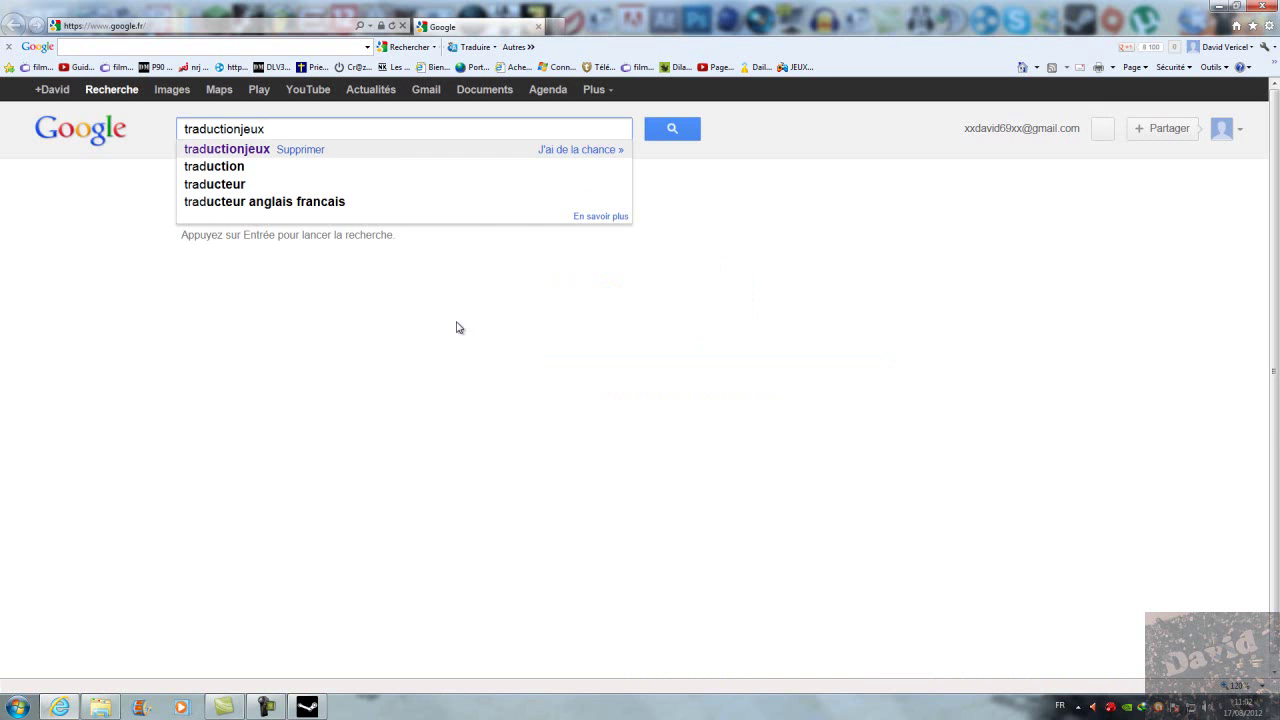
key(Return)
click(429, 239)
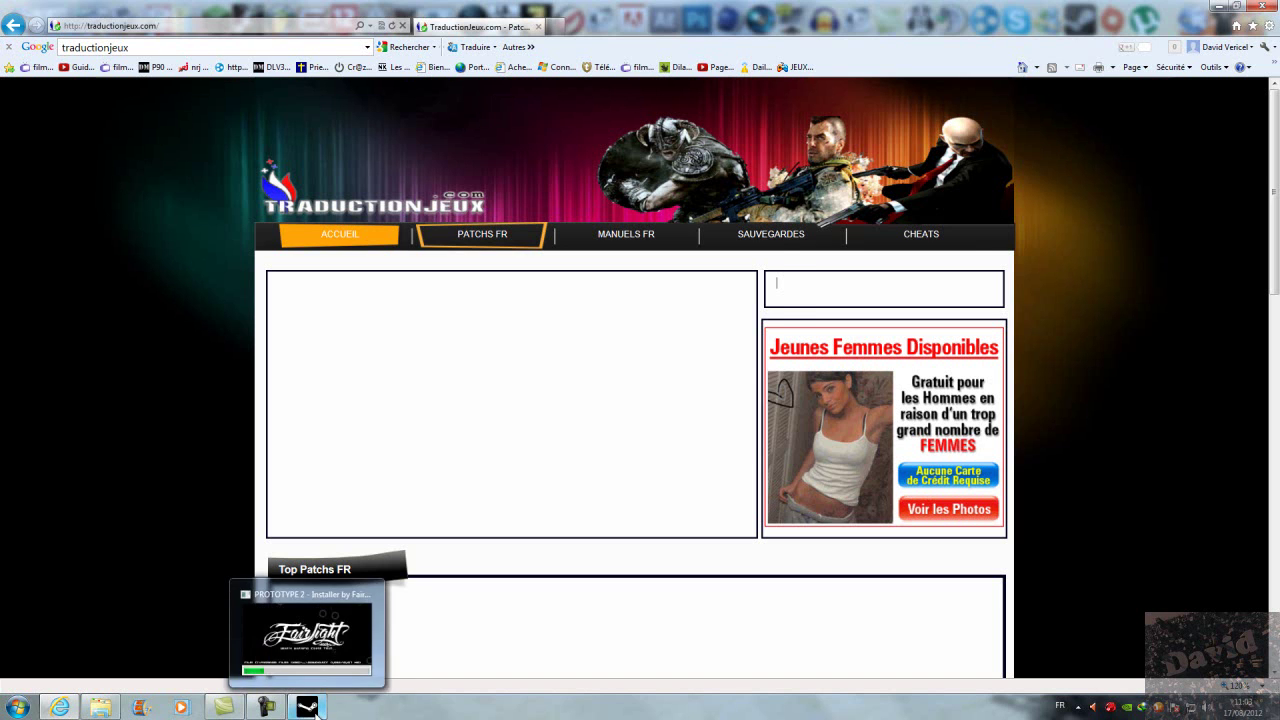
- Open the Prototype 2 French patch page on TraductionJeux.com and go to its download links
click(313, 708)
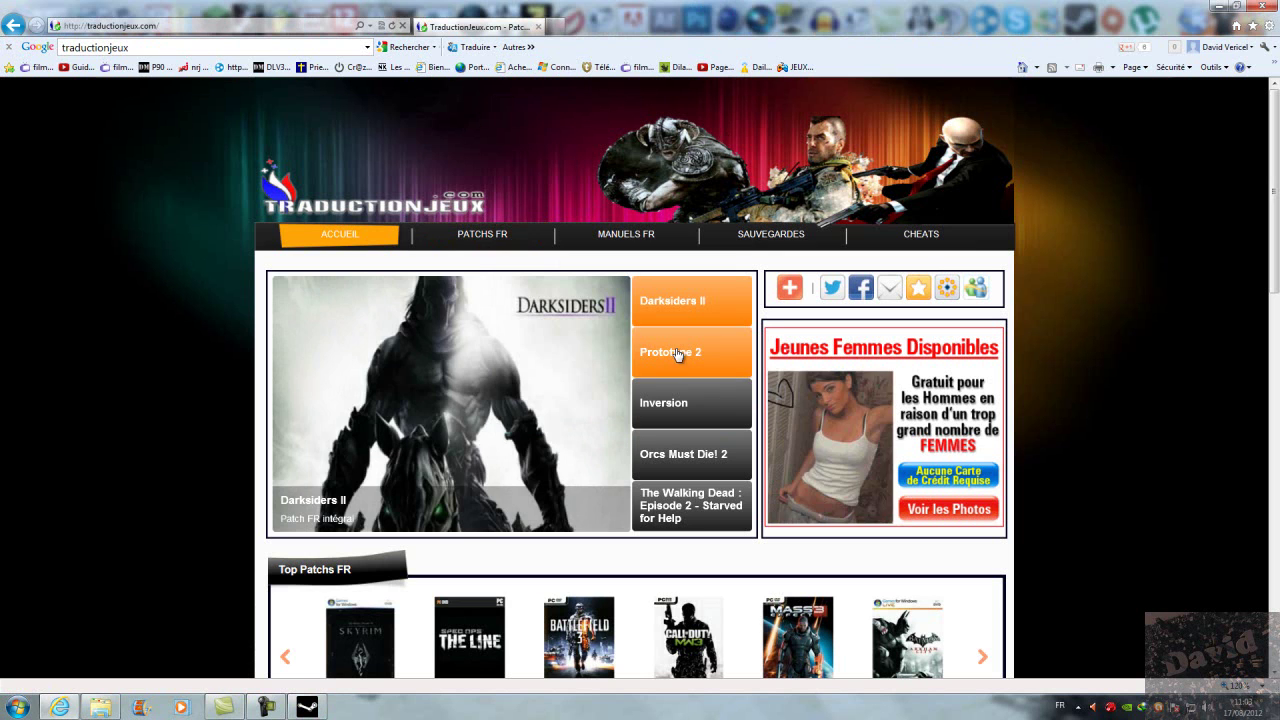
mouse_move(640, 354)
click(515, 405)
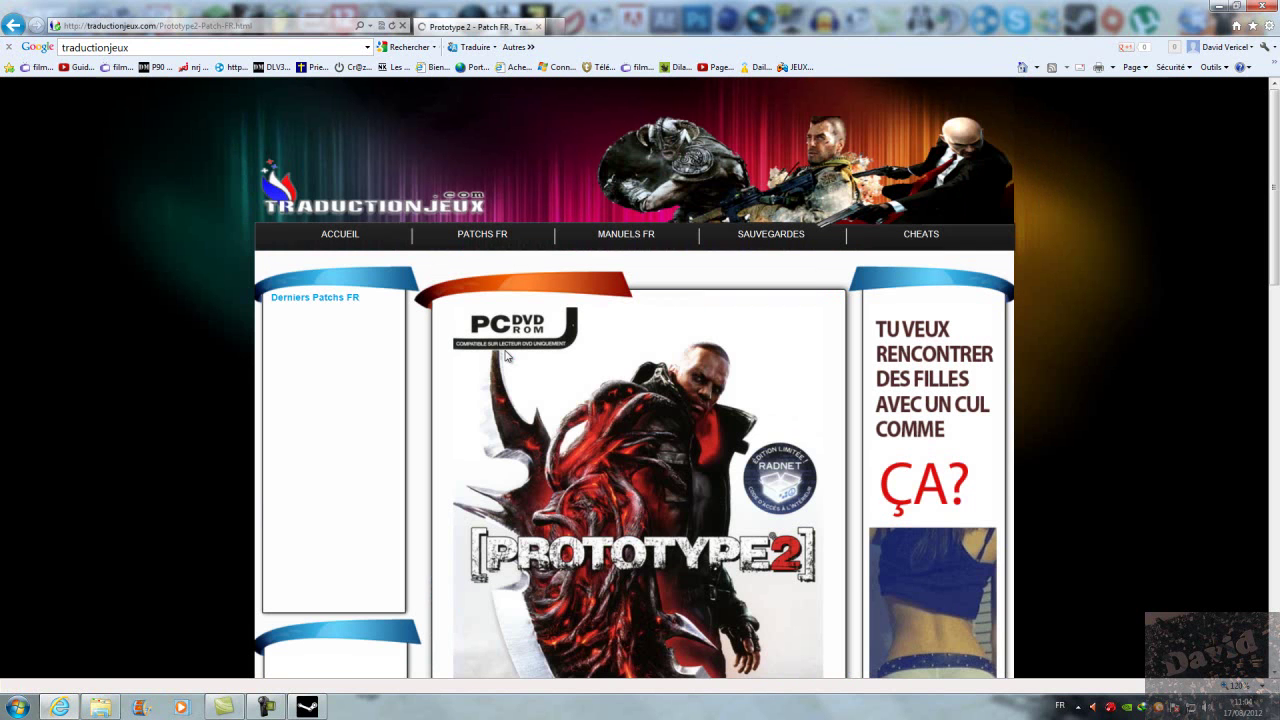
scroll(505, 360, down, 8)
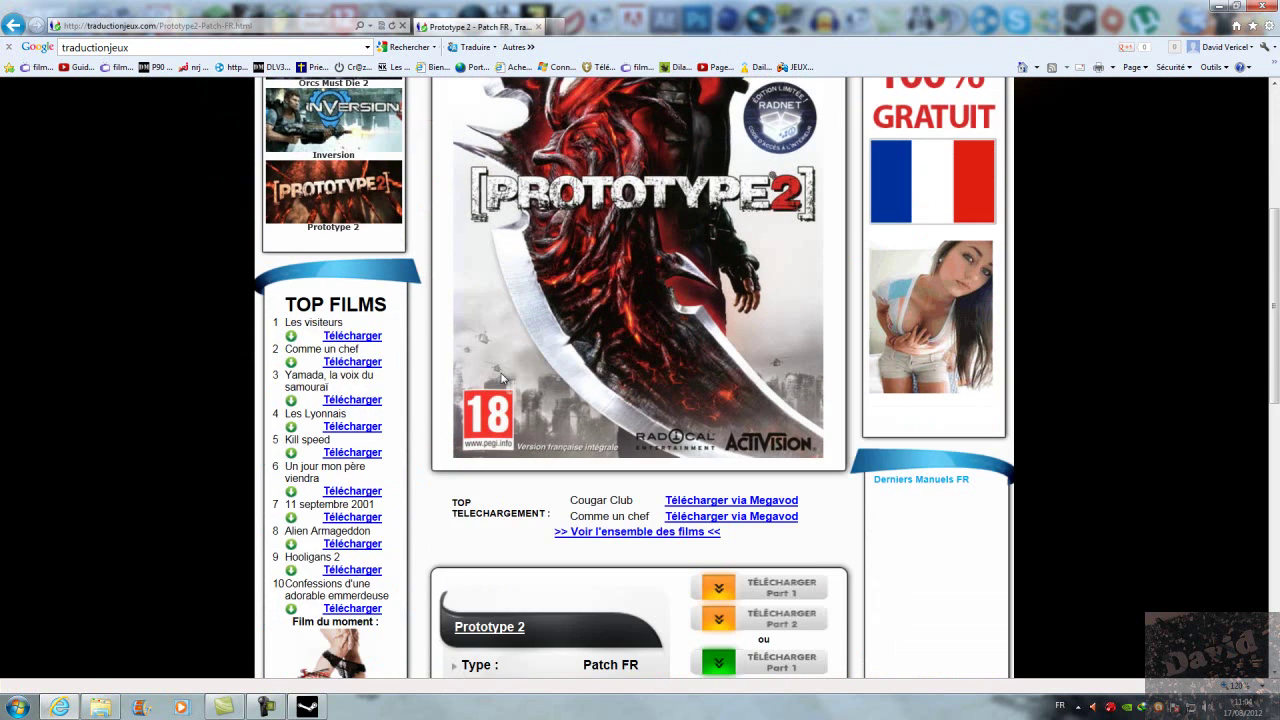
scroll(503, 382, up, 4)
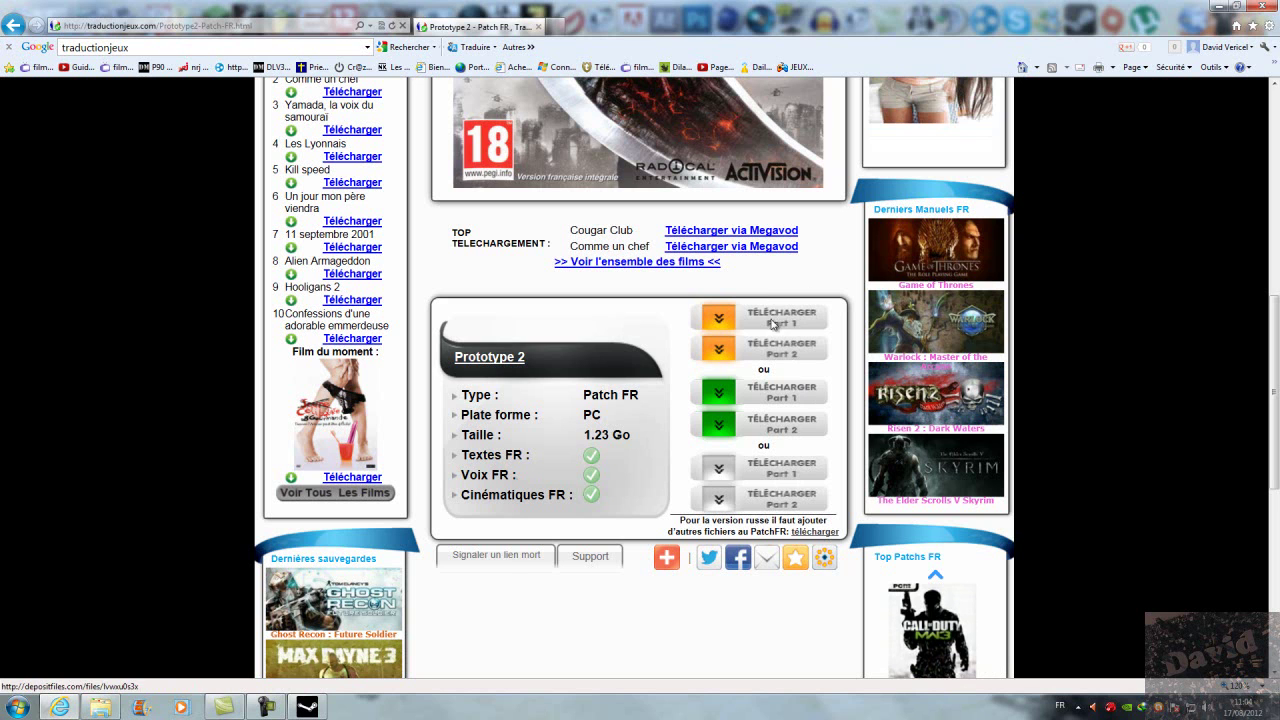
- Check the progress of the PROTOTYPE 2 installer and return to the patch page
click(308, 708)
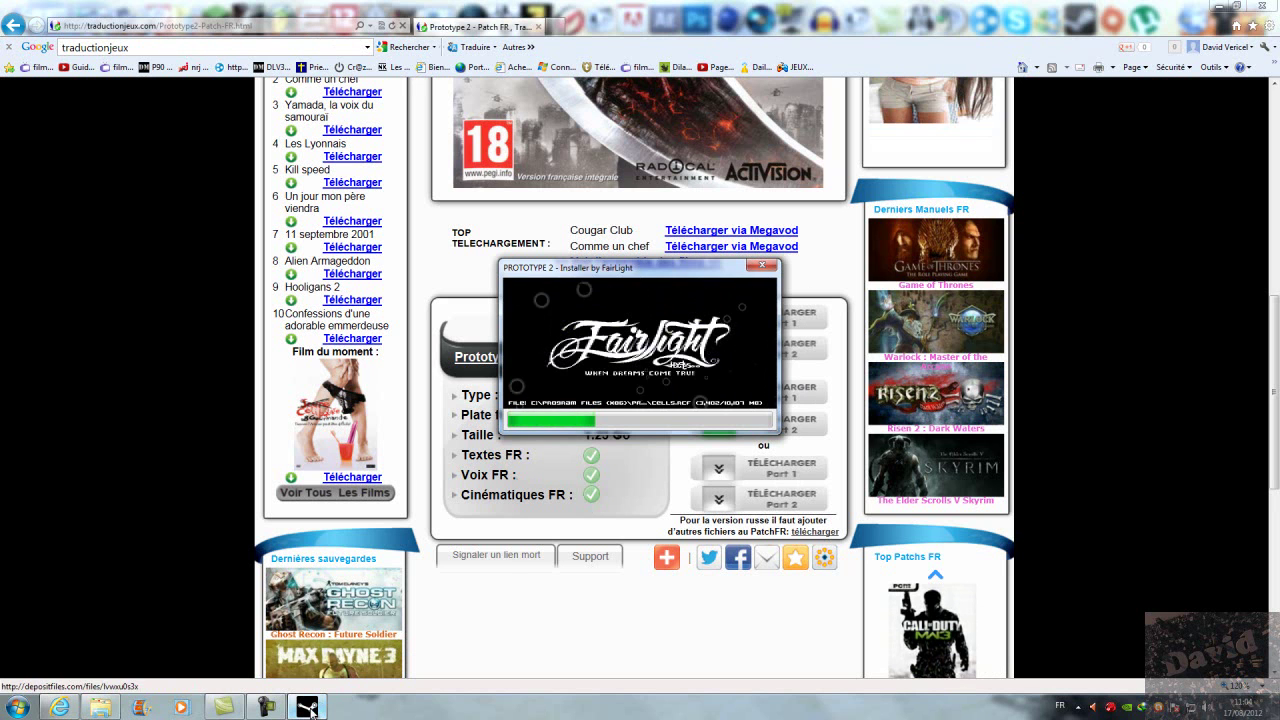
click(310, 710)
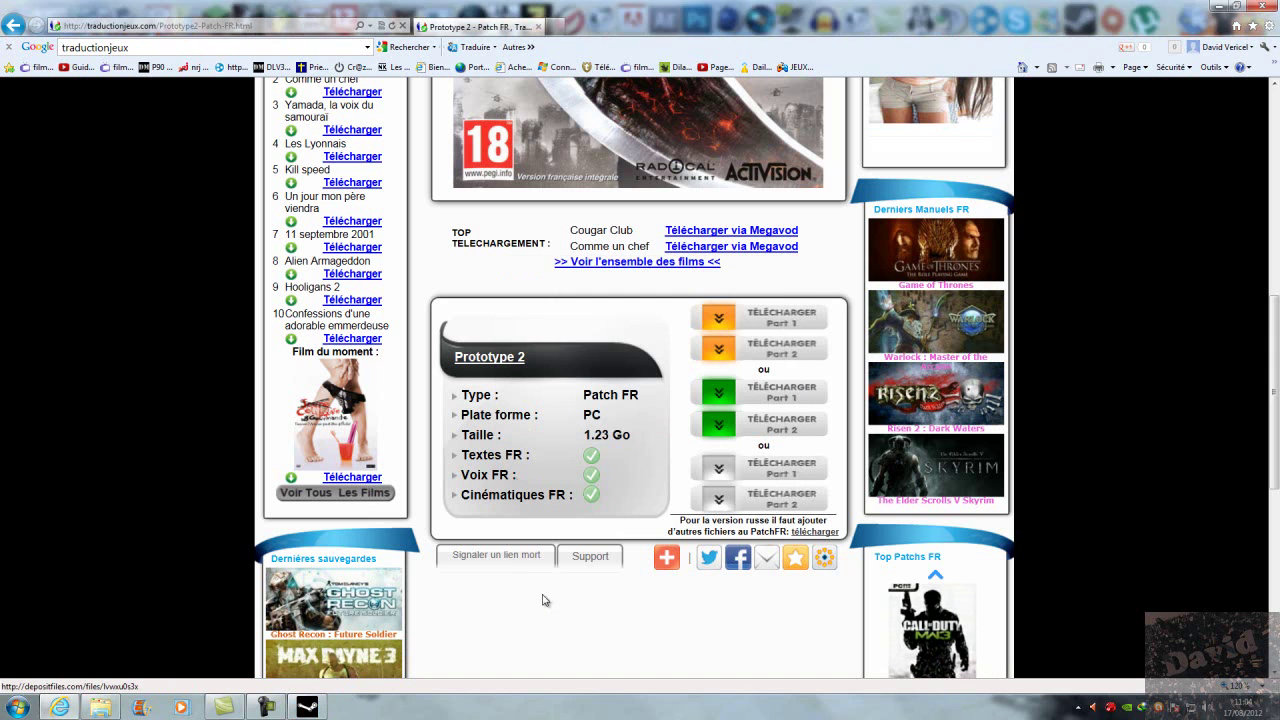
click(267, 708)
click(275, 708)
- Open the DepositFiles download page for part 1 of the Prototype 2 French patch, closing the pop-up window, and check the installer's progress
click(773, 408)
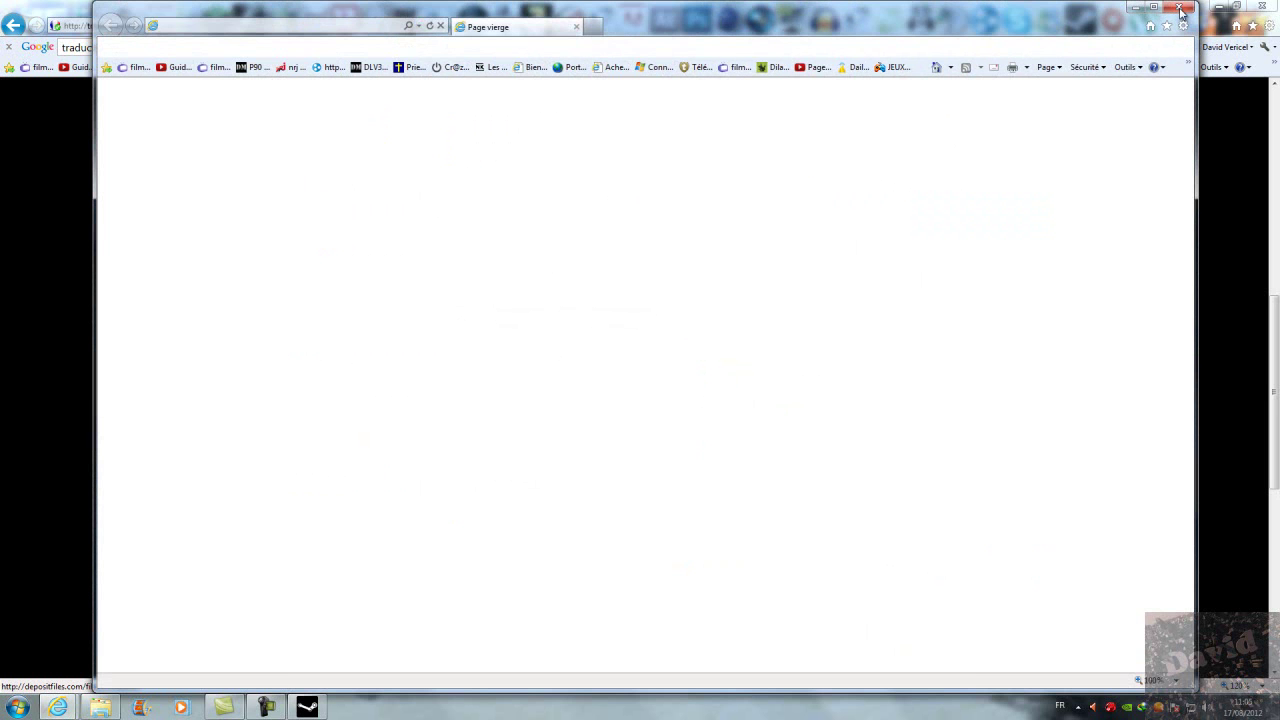
click(1181, 10)
click(800, 355)
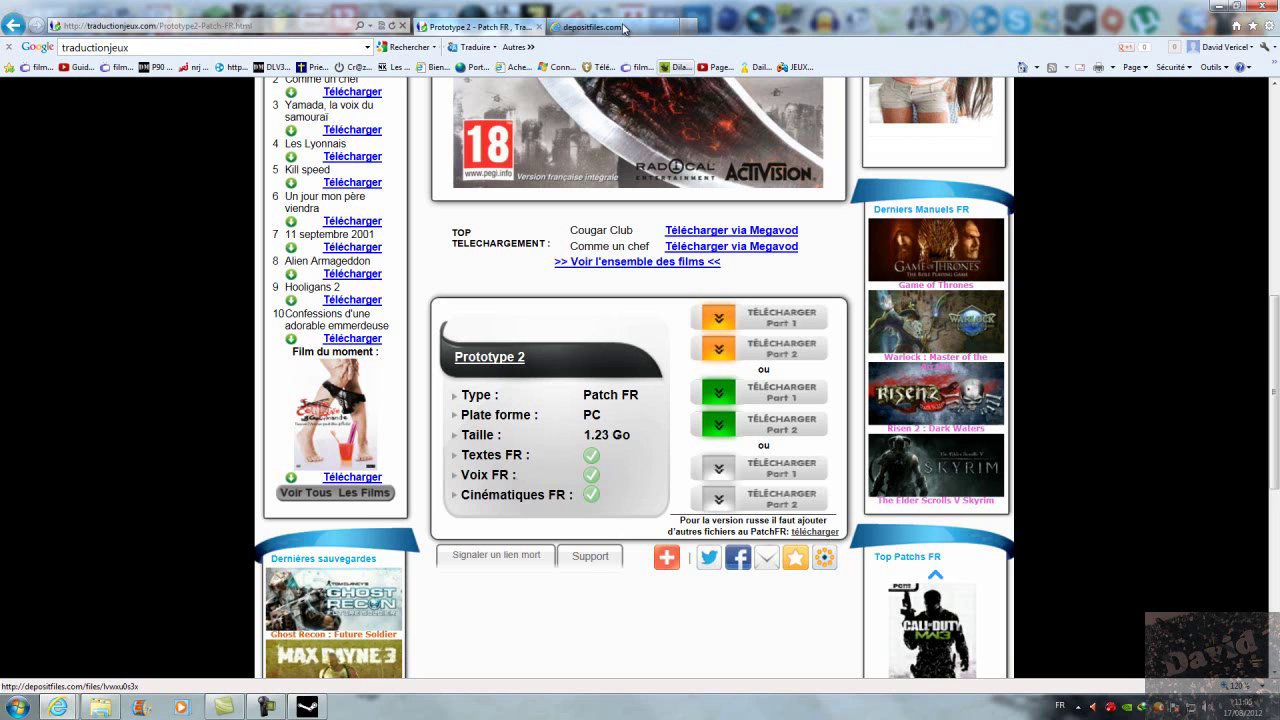
click(623, 27)
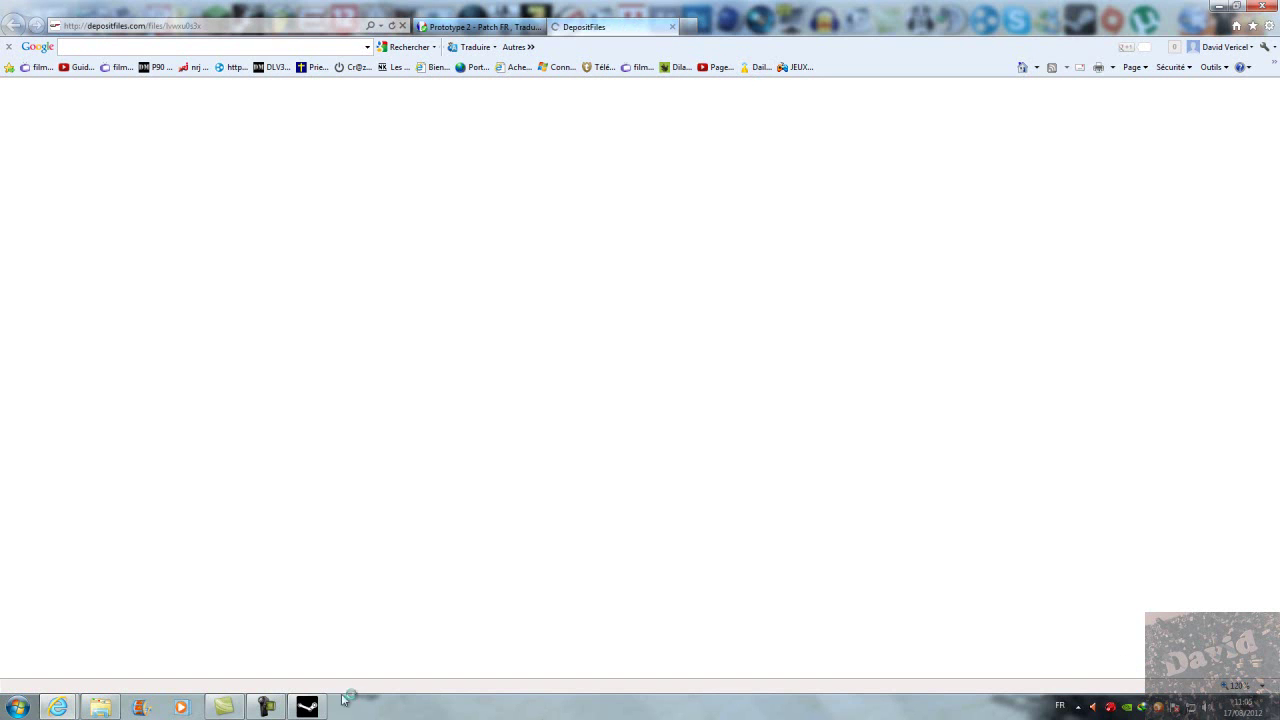
click(310, 707)
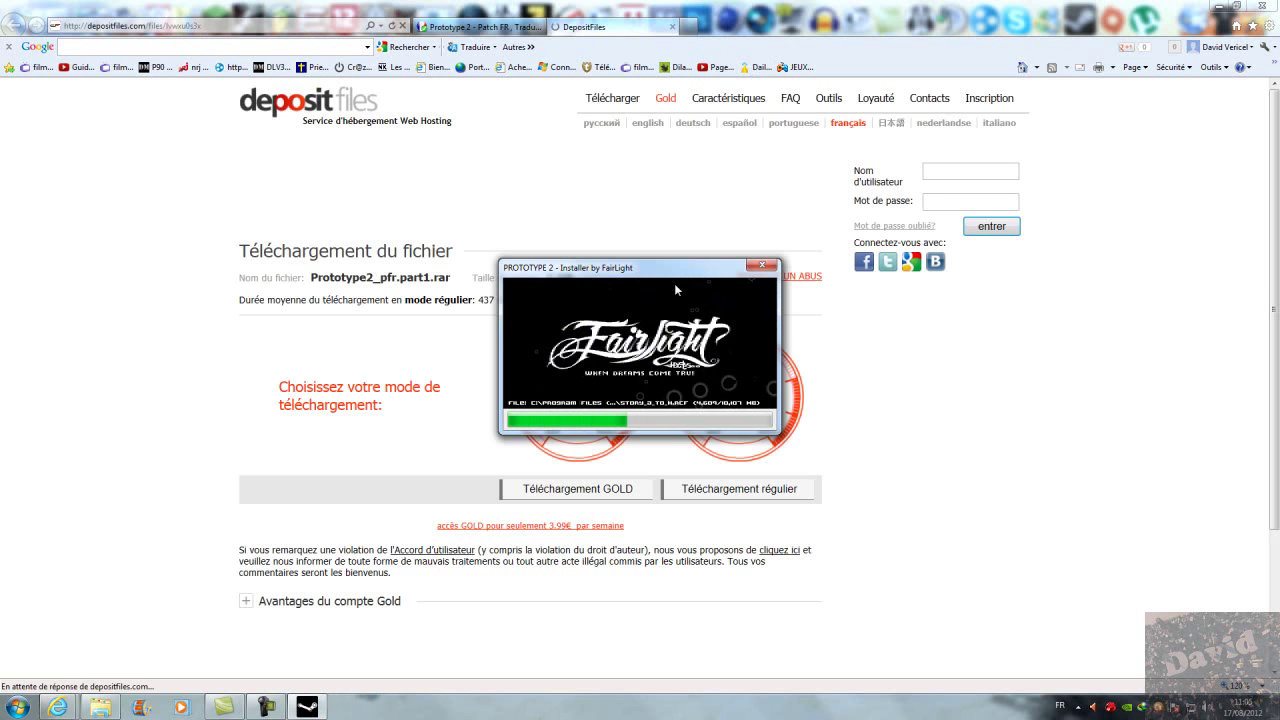
click(760, 18)
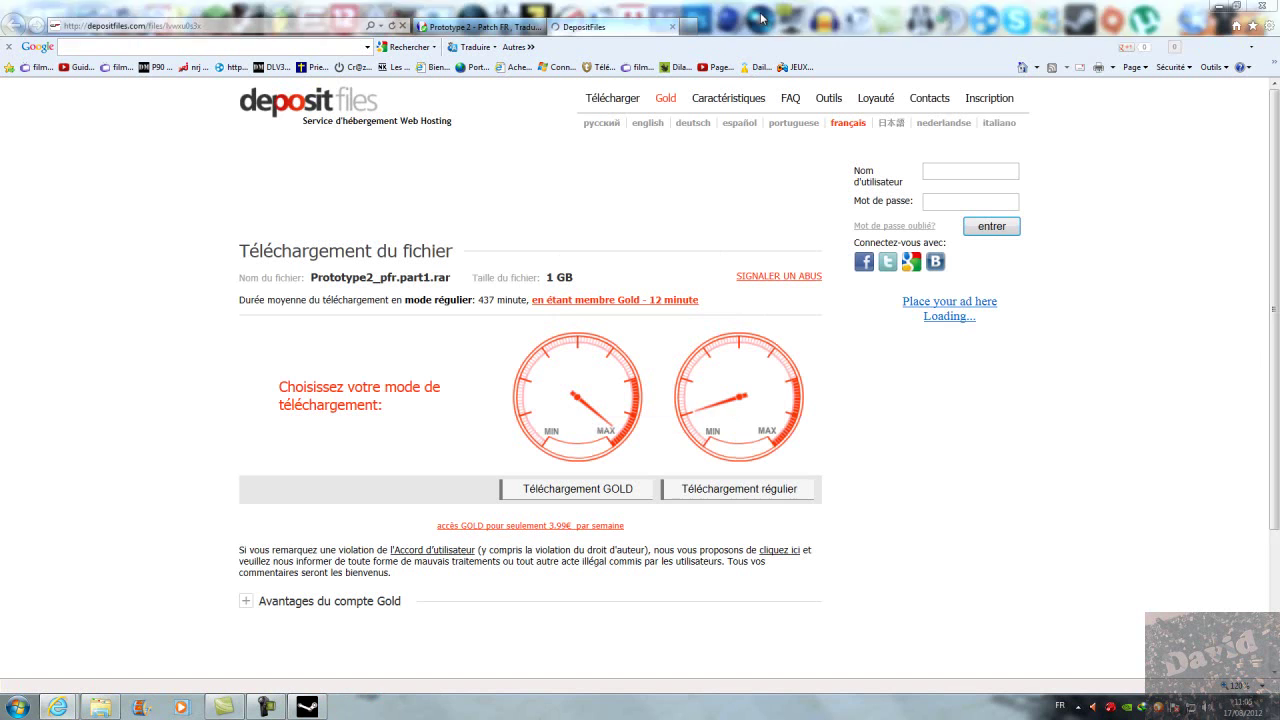
- Choose the regular DepositFiles download for Prototype2_pfr.part1.rar, cancel the mobile payment offer and close the page
click(754, 496)
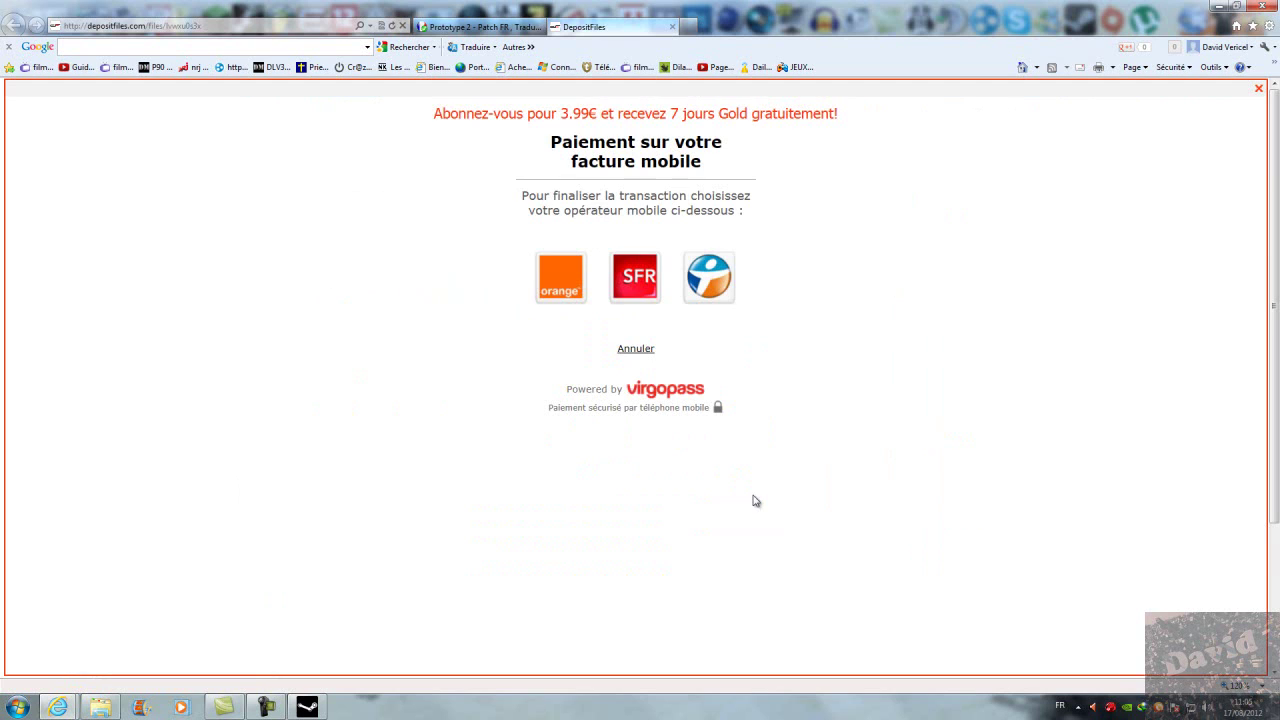
click(640, 350)
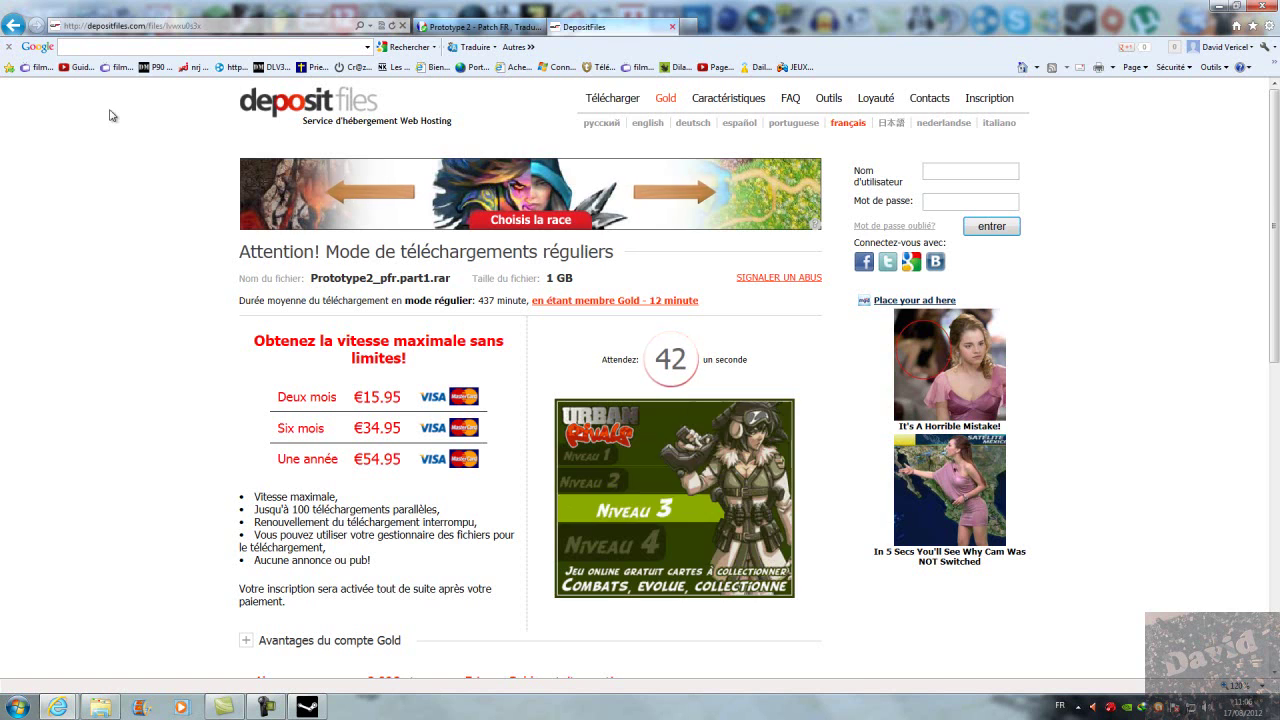
key(ctrl+w)
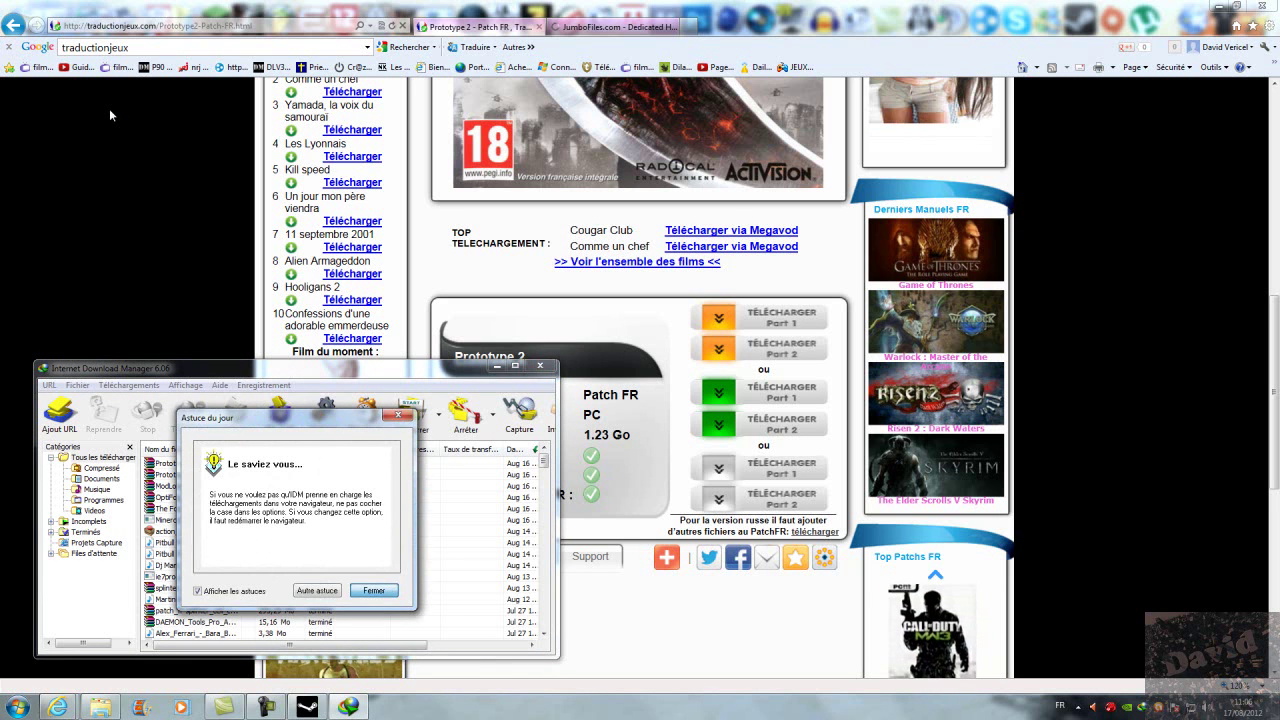
- Dismiss the tip of the day in Internet Download Manager, check its download list and close it
key(Return)
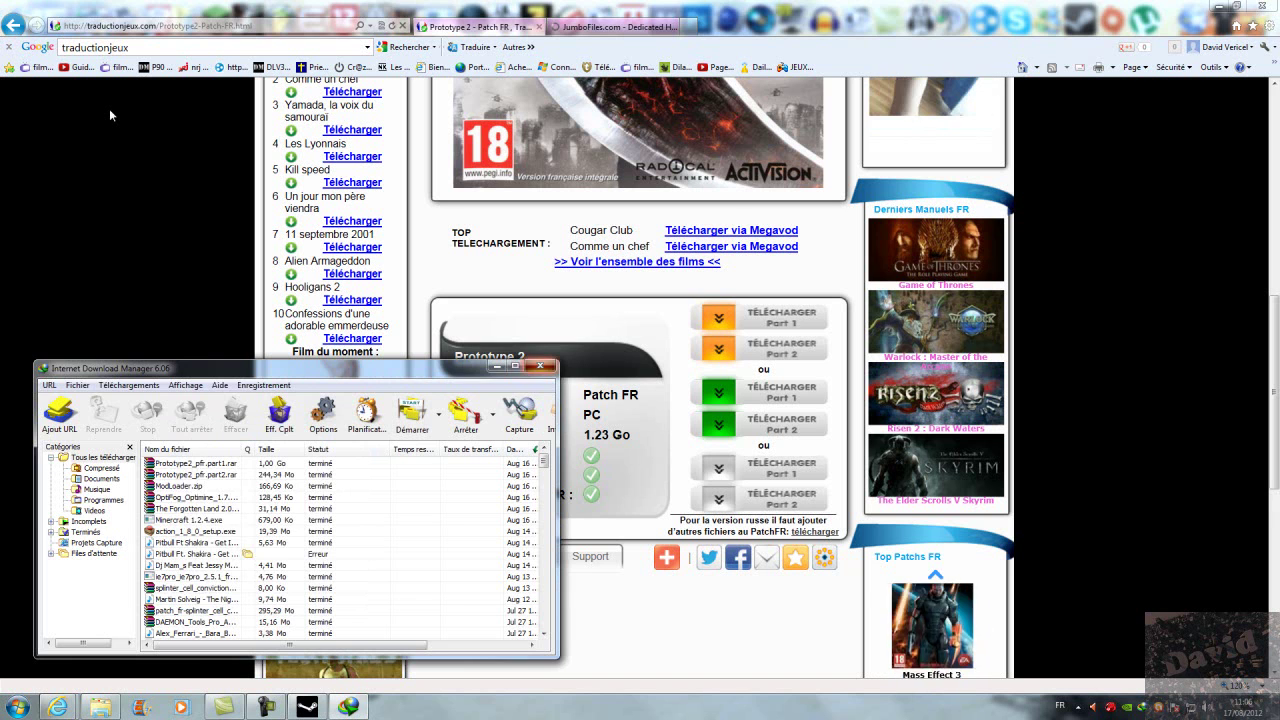
key(alt+F4)
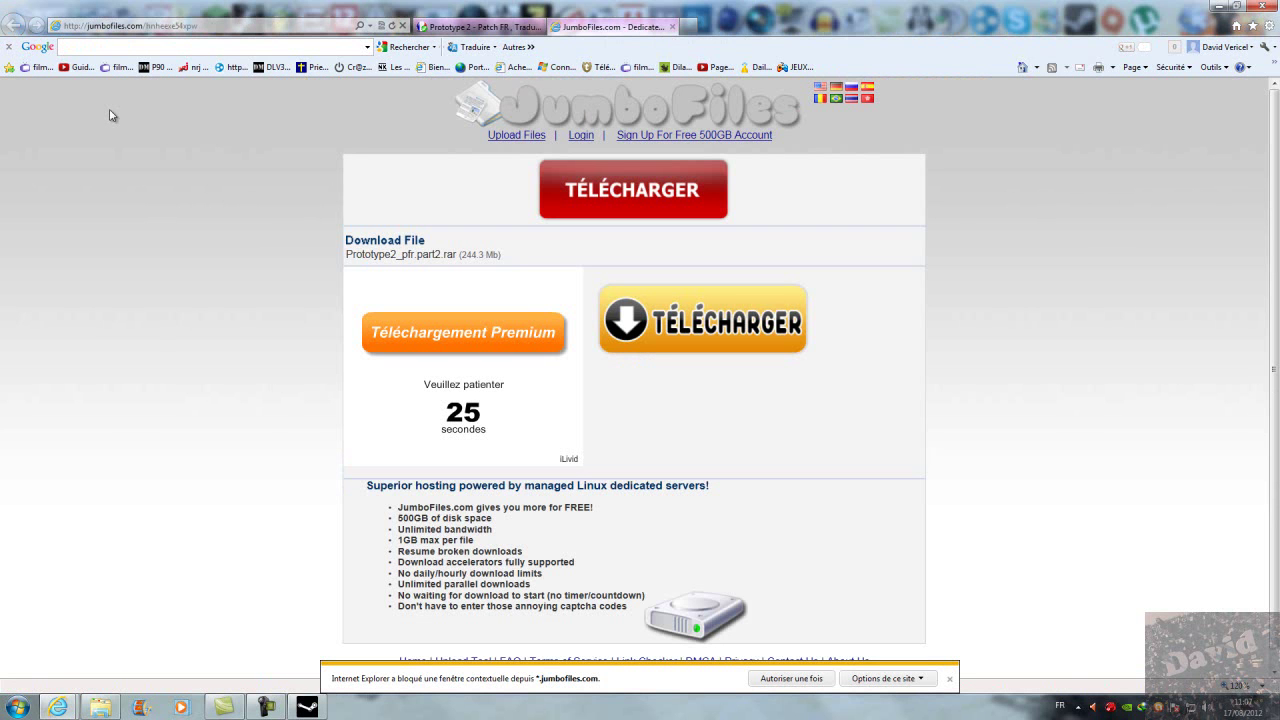
- Request the download of Prototype2_pfr.part2.rar from the JumboFiles page and answer the file download dialog
scroll(109, 114, down, 1)
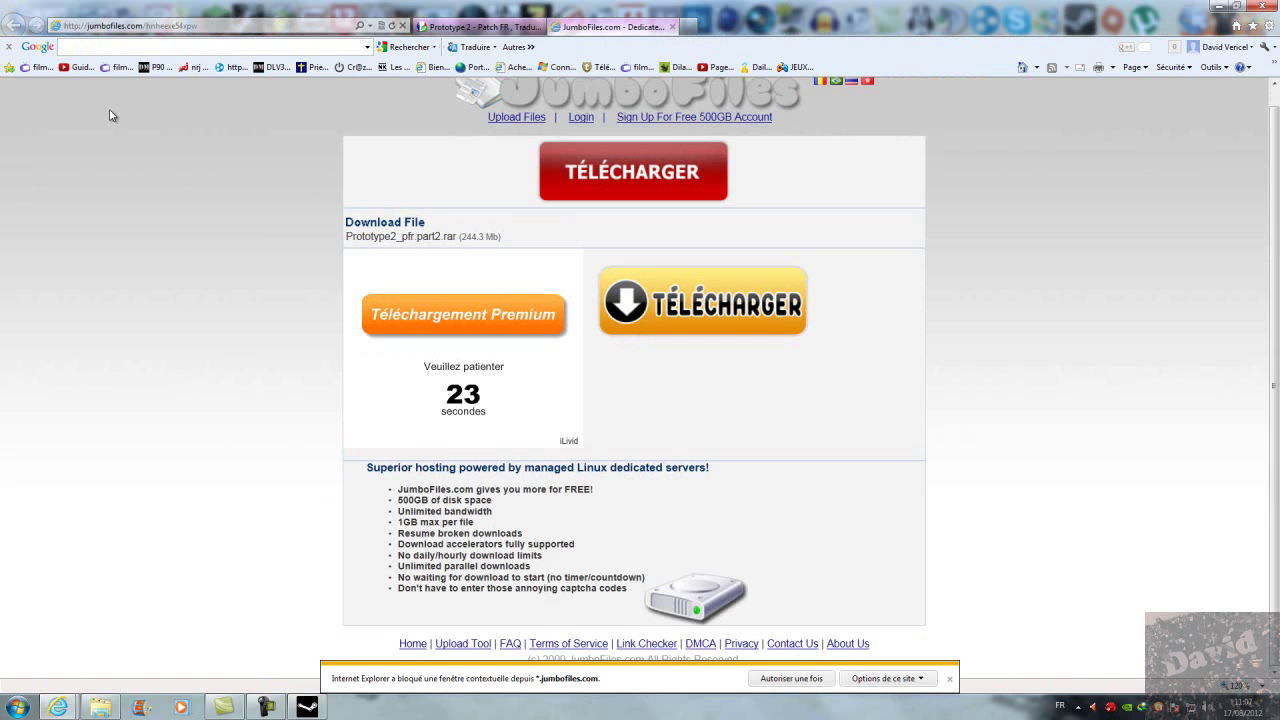
scroll(110, 112, up, 1)
click(113, 117)
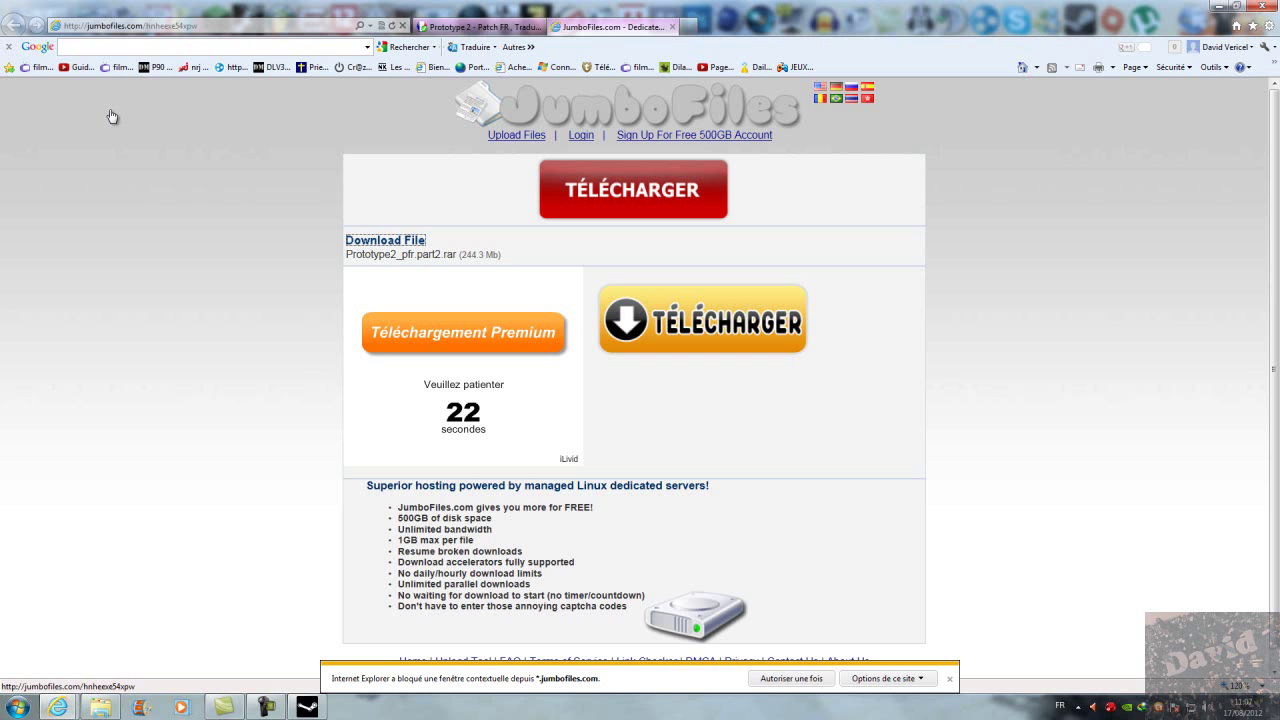
click(112, 116)
click(112, 116)
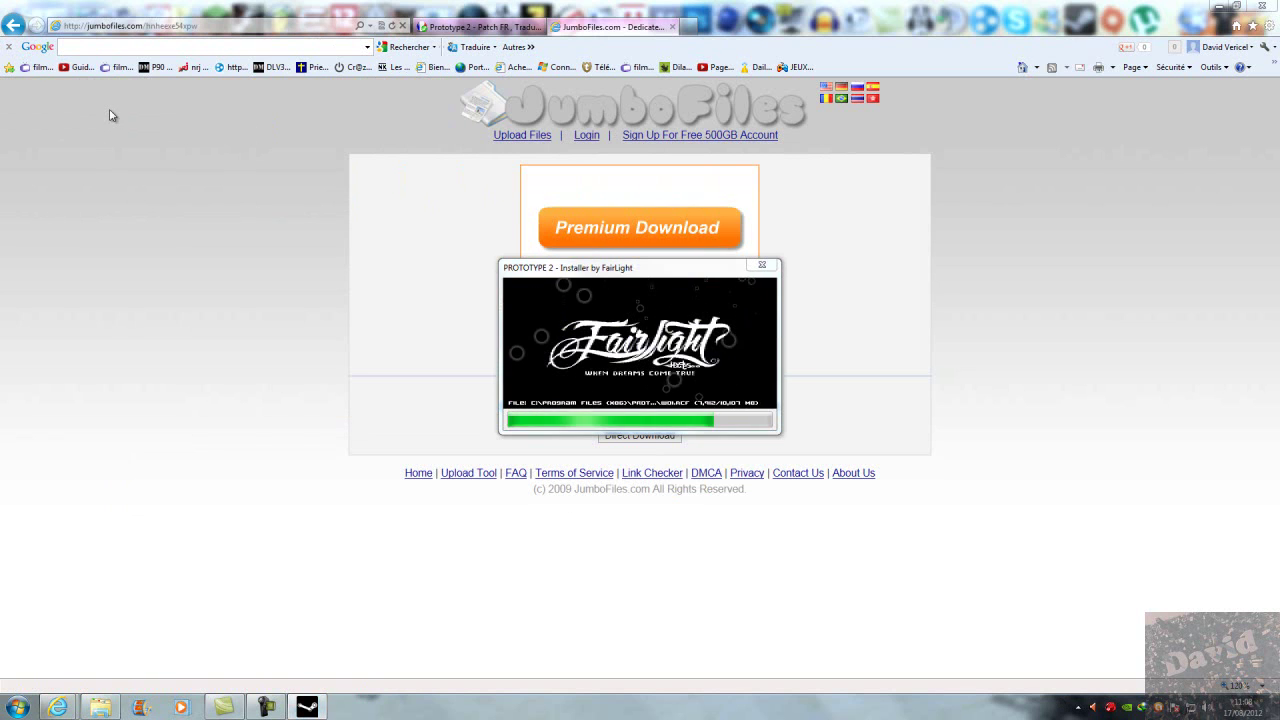
click(112, 116)
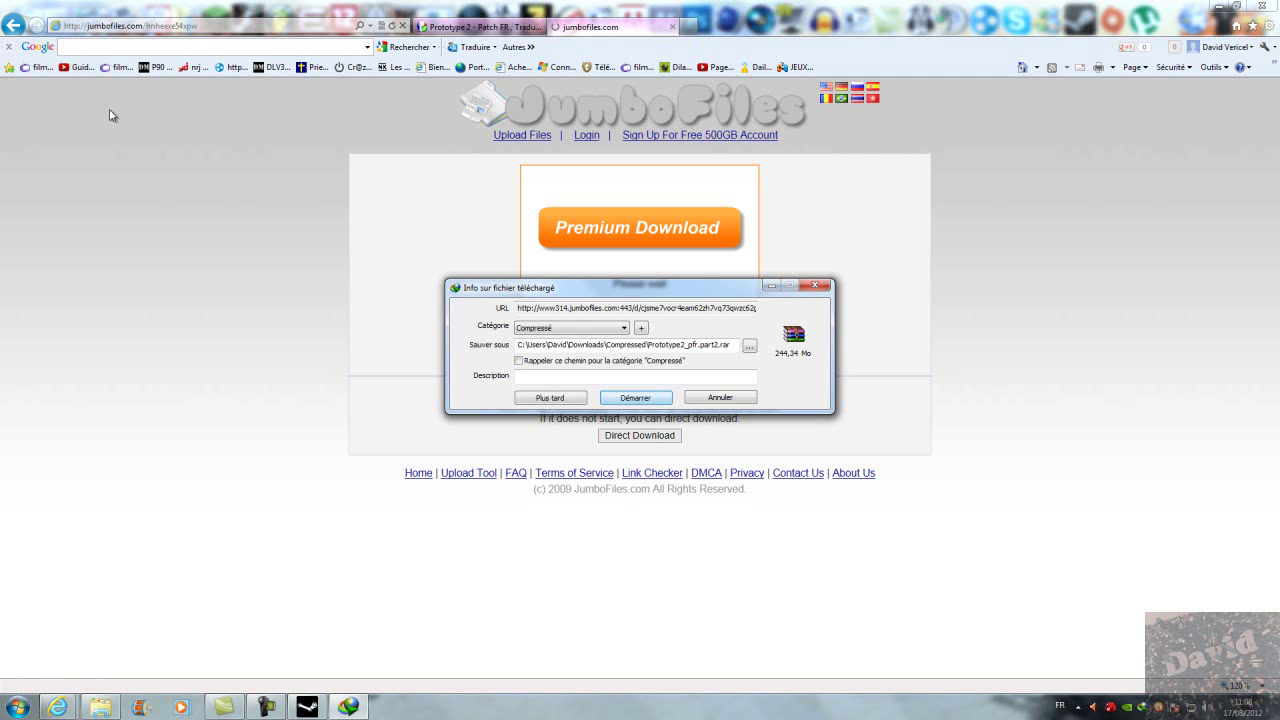
key(Return)
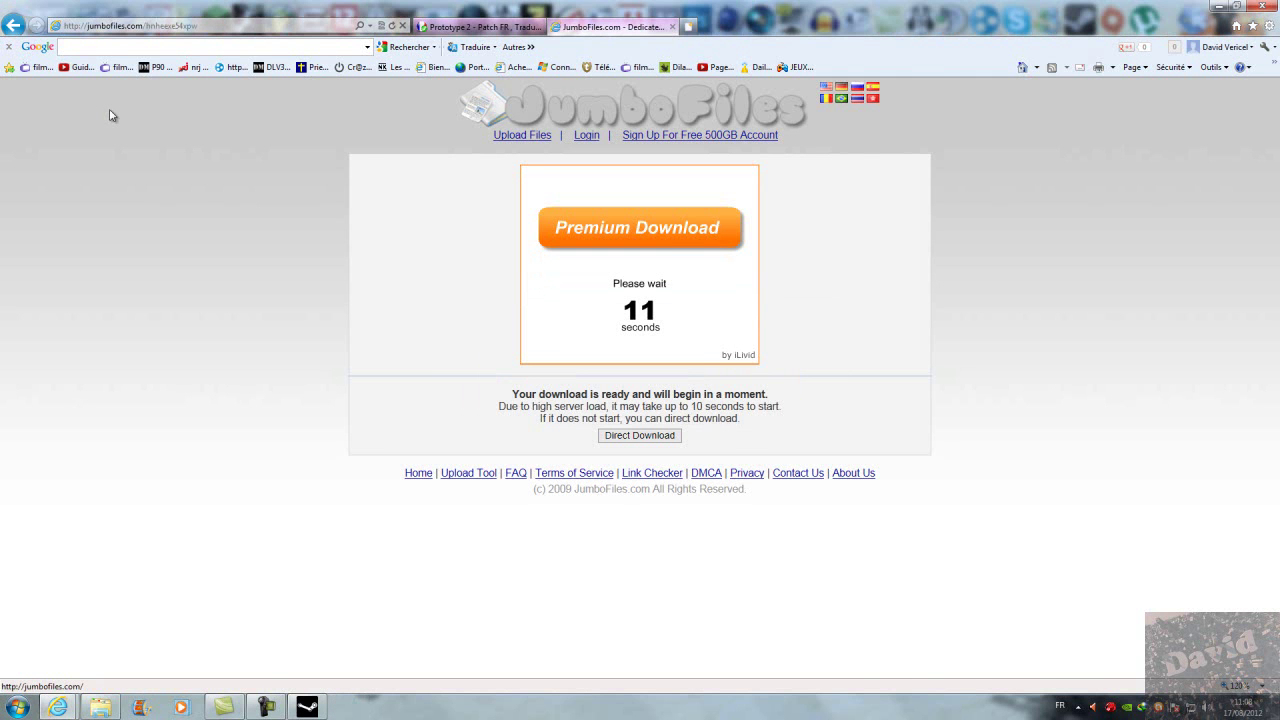
- Close the JumboFiles page and let the PROTOTYPE 2 installer continue with the next DVD
key(ctrl+w)
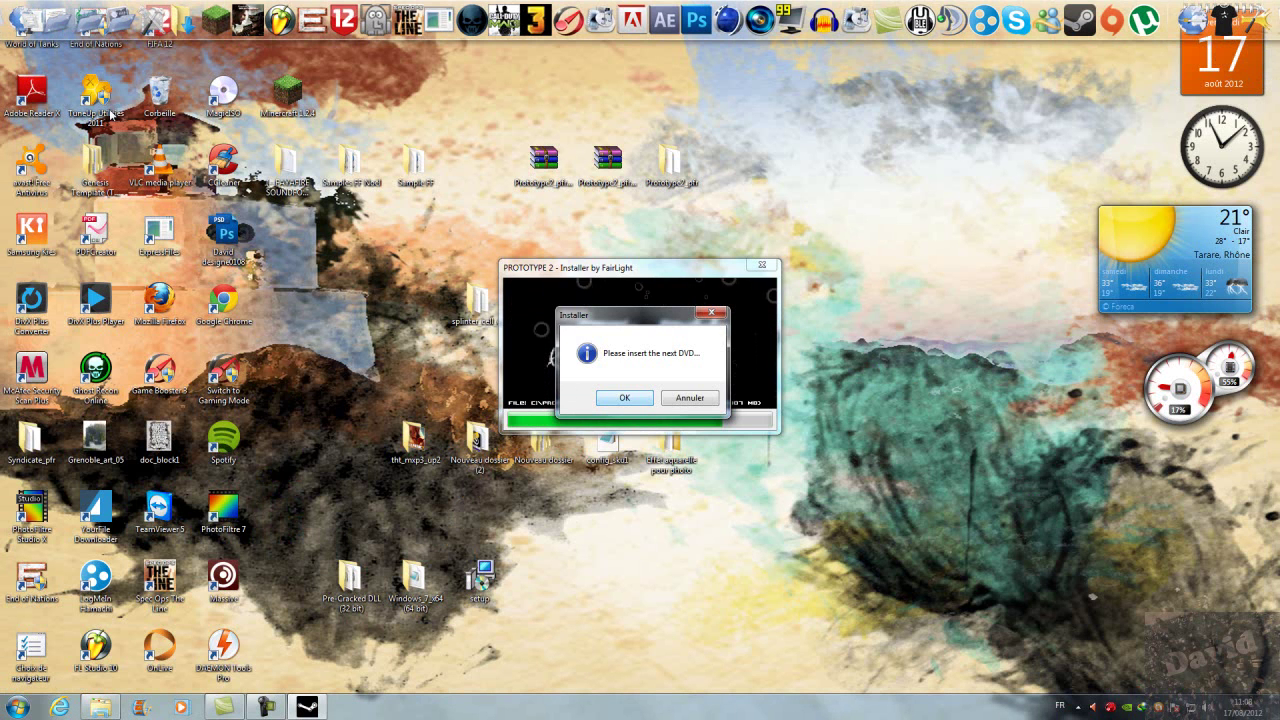
key(Return)
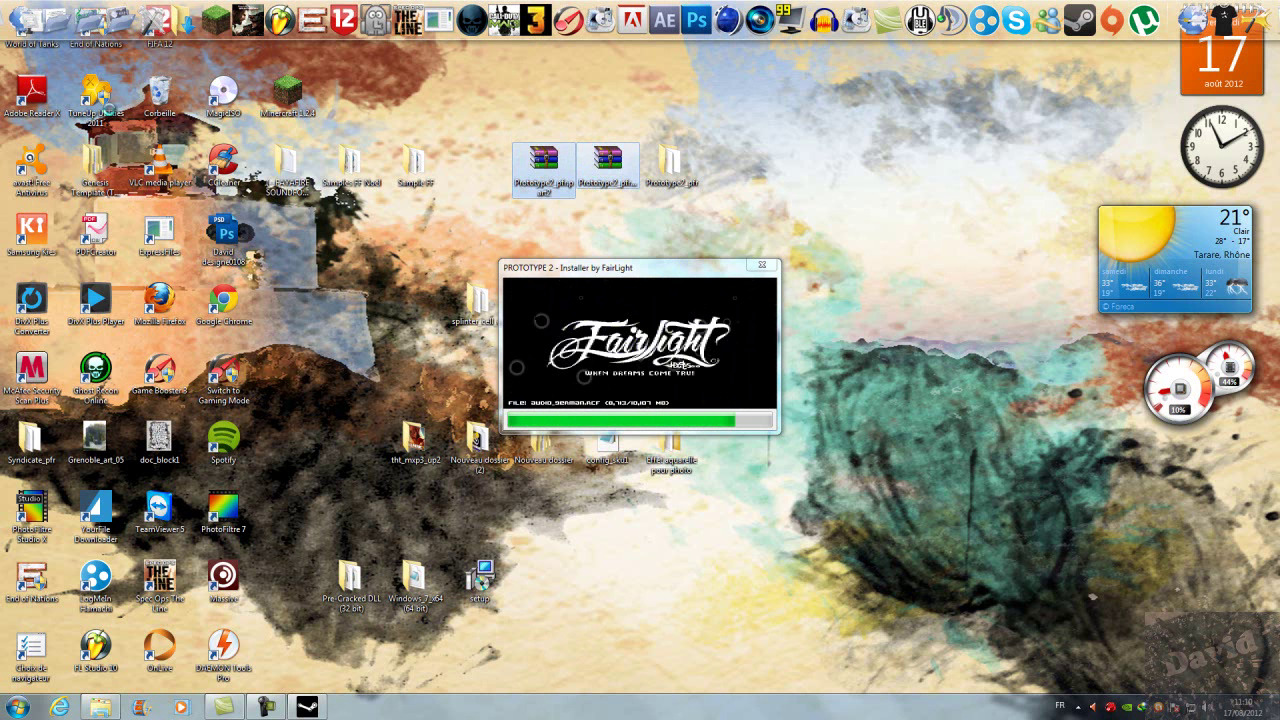
- Extract the two selected Prototype 2 French patch archives on the desktop and answer the file replacement prompt
key(shift+F10)
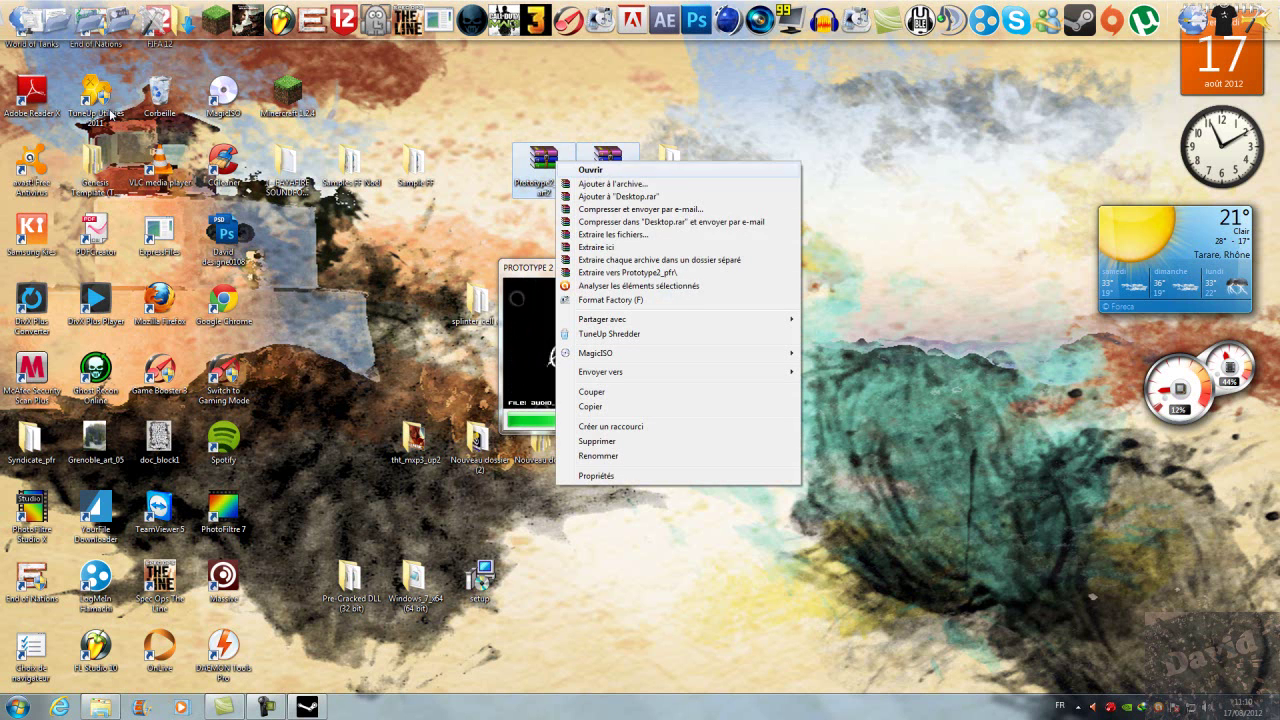
key(Return)
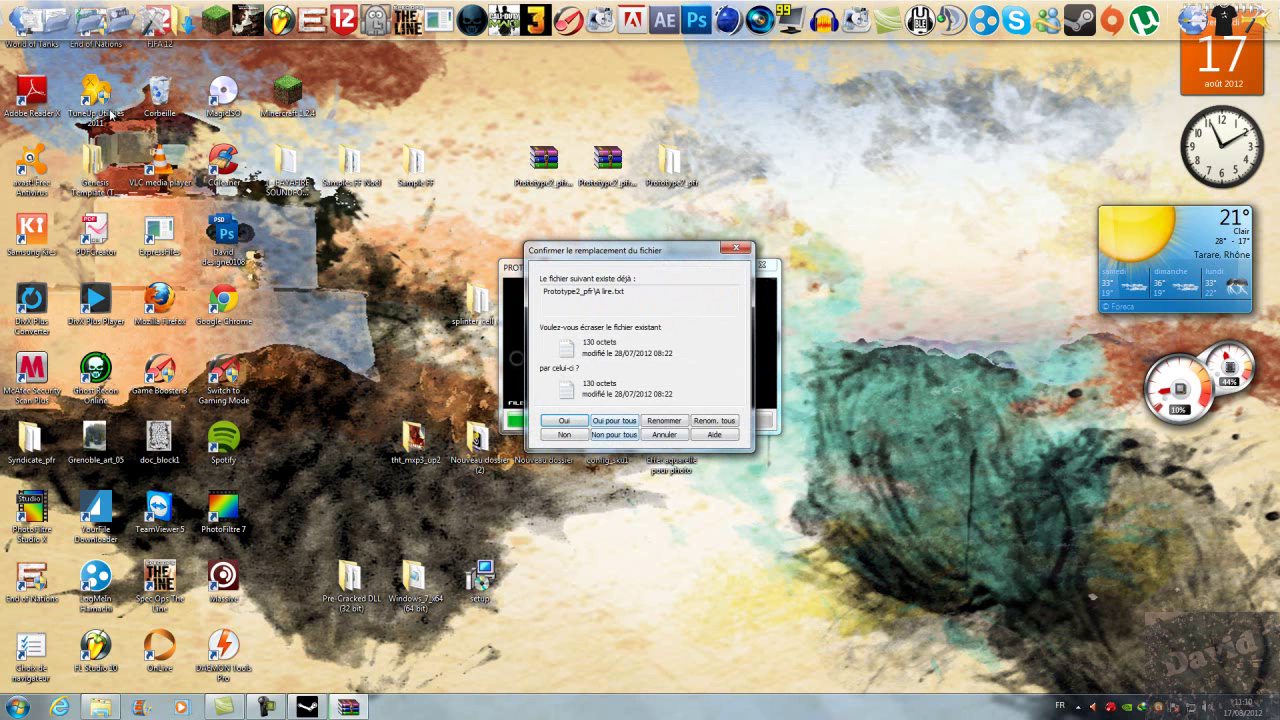
key(Return)
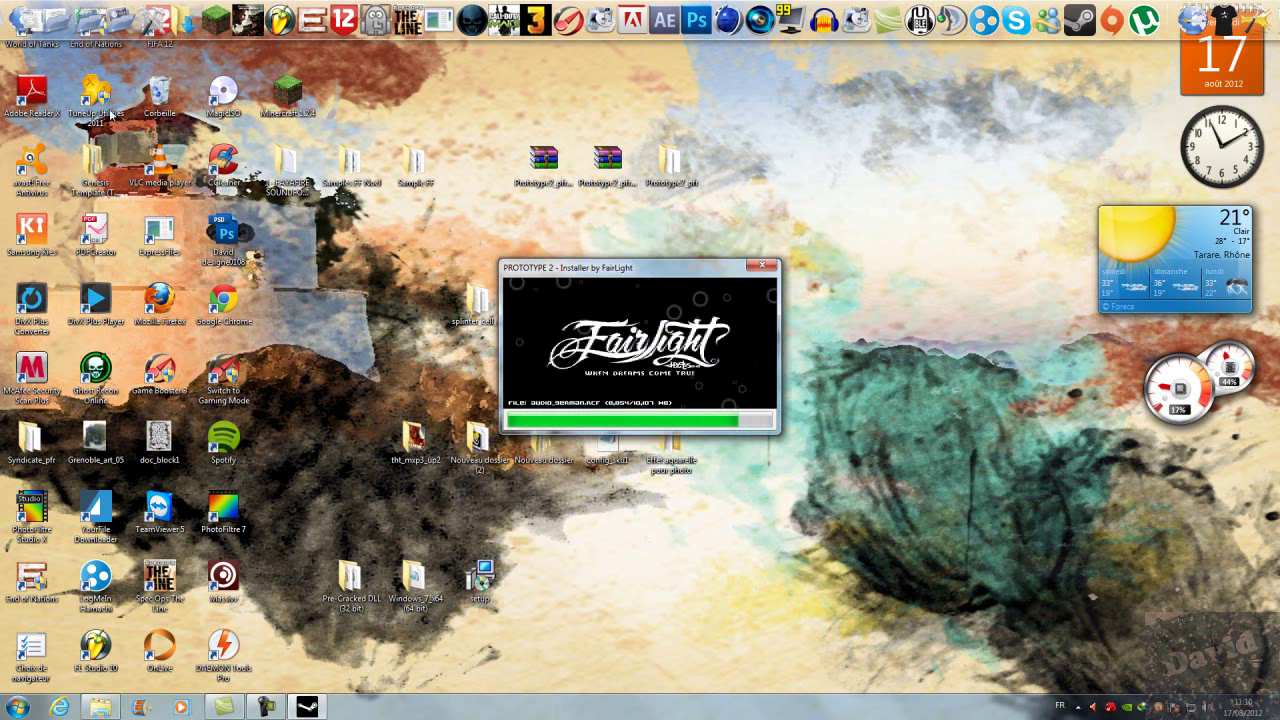
- Delete the two Prototype 2 patch archives from the desktop
drag(508, 140, 636, 196)
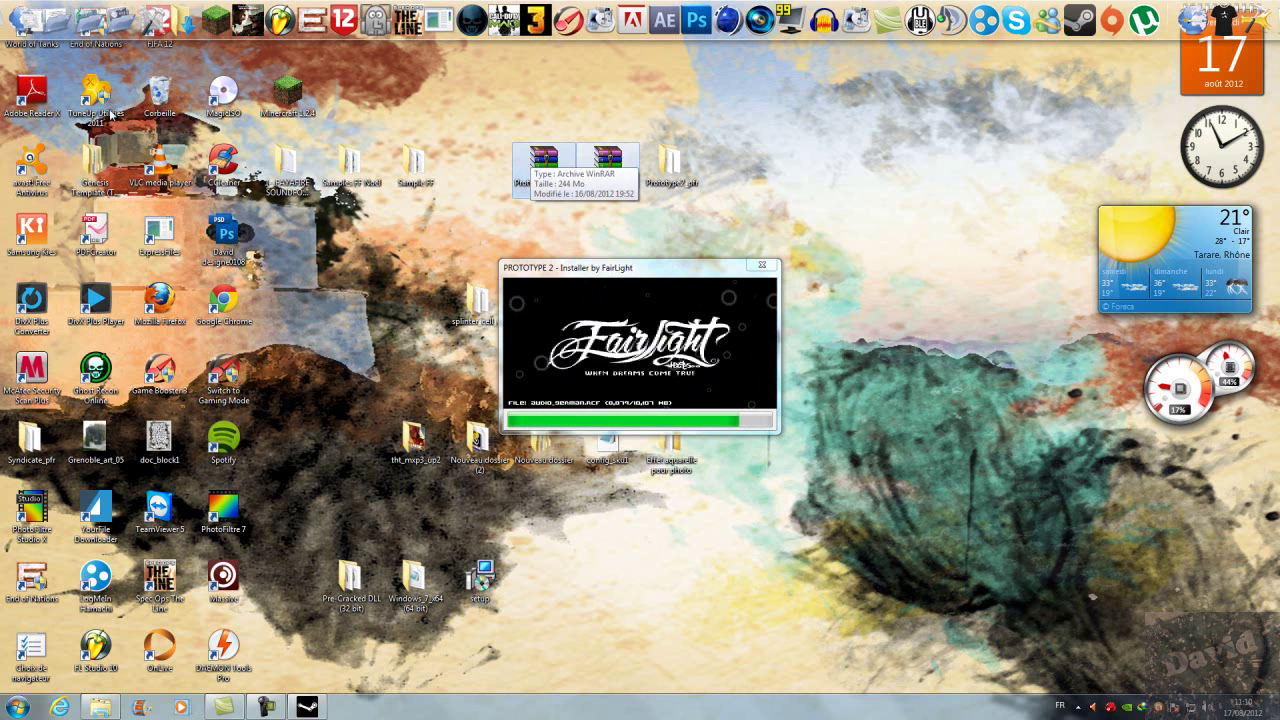
key(Delete)
key(Return)
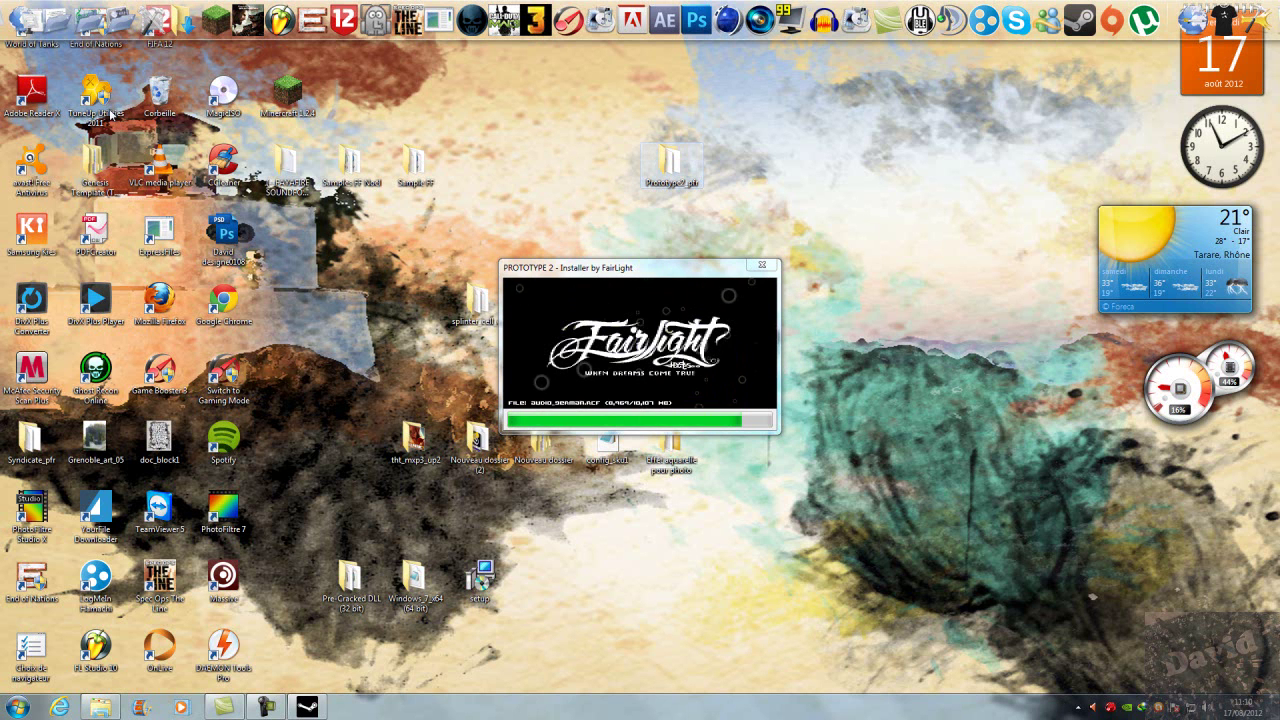
- Open the Prototype2_pfr folder, read the patch instructions in the A lire text file and close it
key(Return)
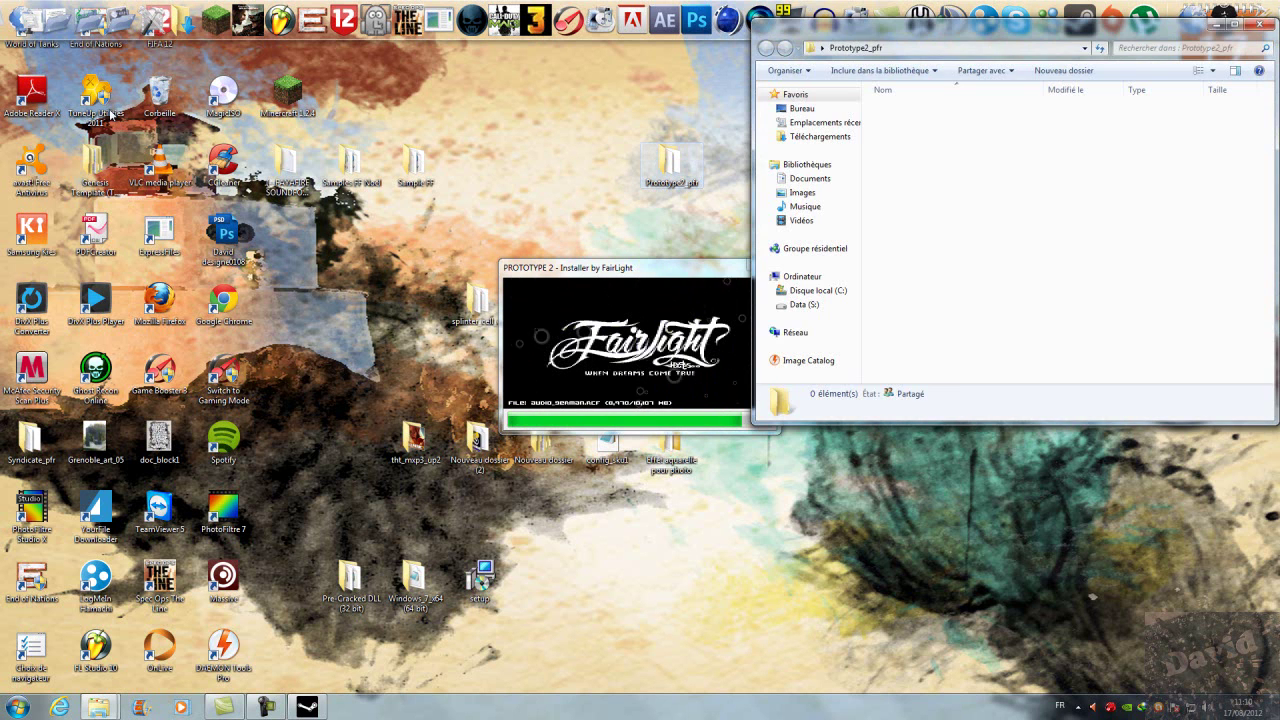
key(Down)
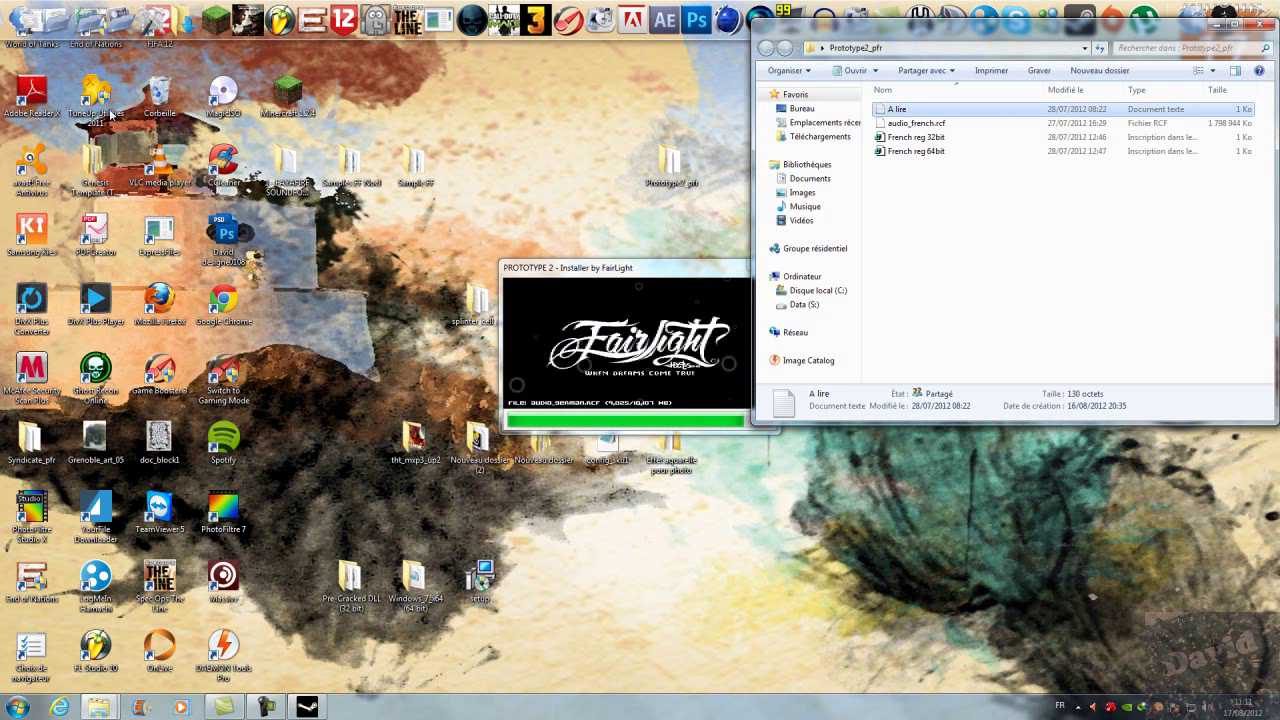
key(Return)
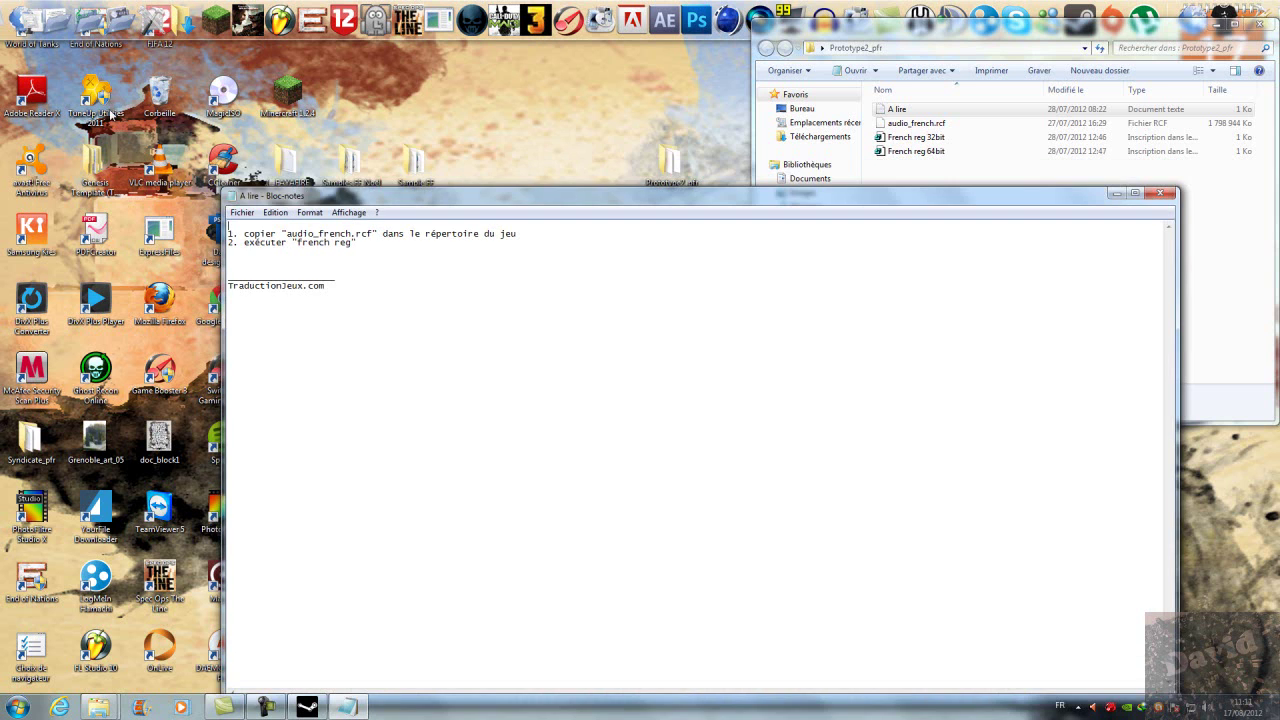
key(alt+F4)
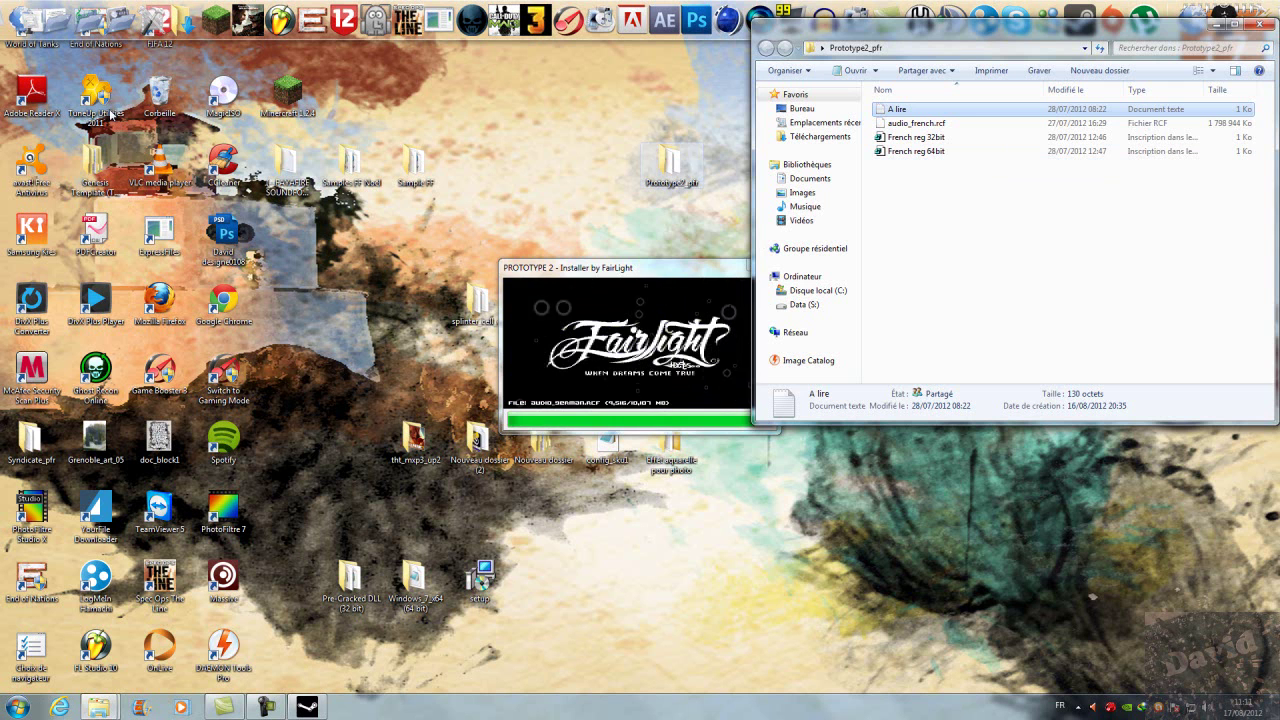
- Switch to the Fairlight Explorer window and browse drive C: to the Users folder, looking into the user's profile folder
click(100, 707)
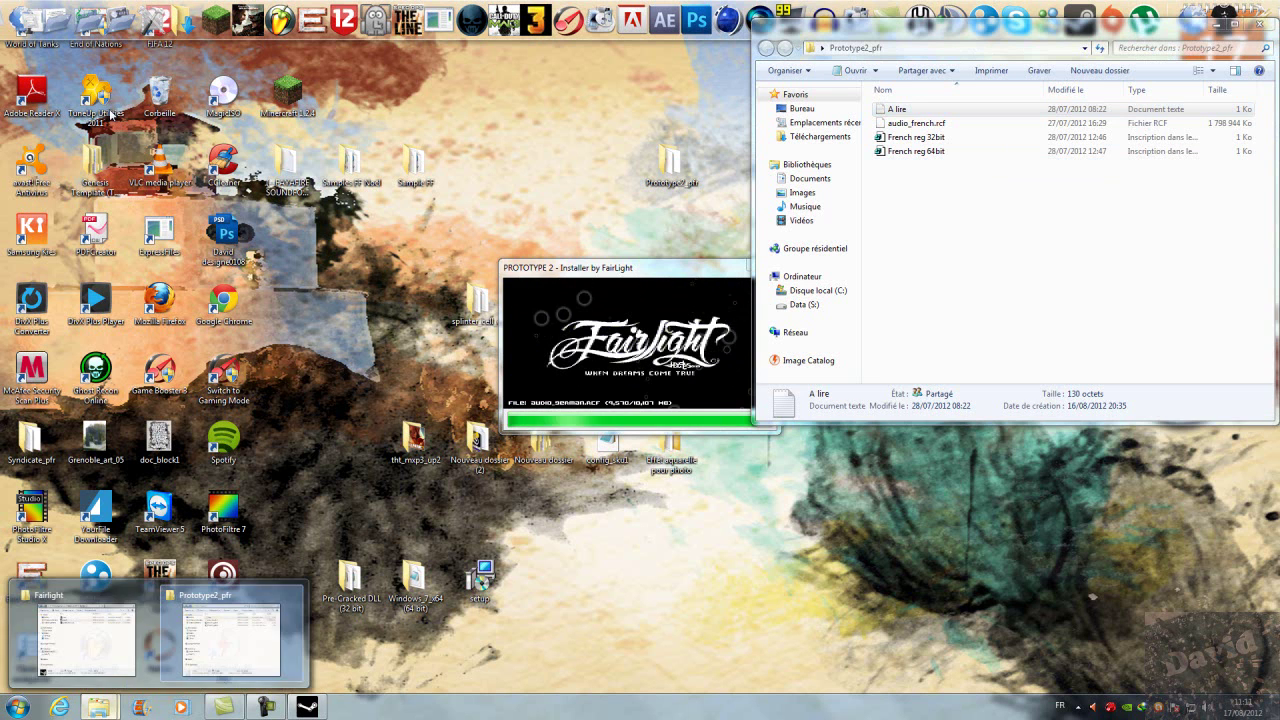
click(72, 635)
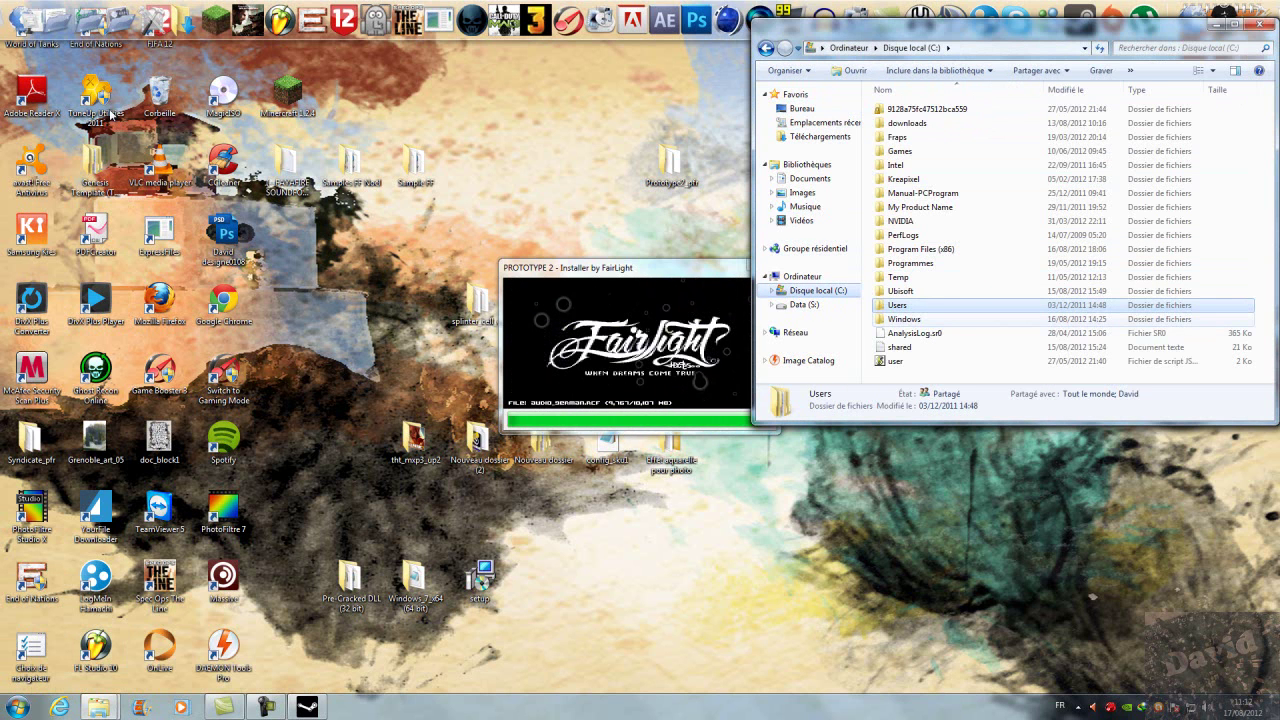
key(Return)
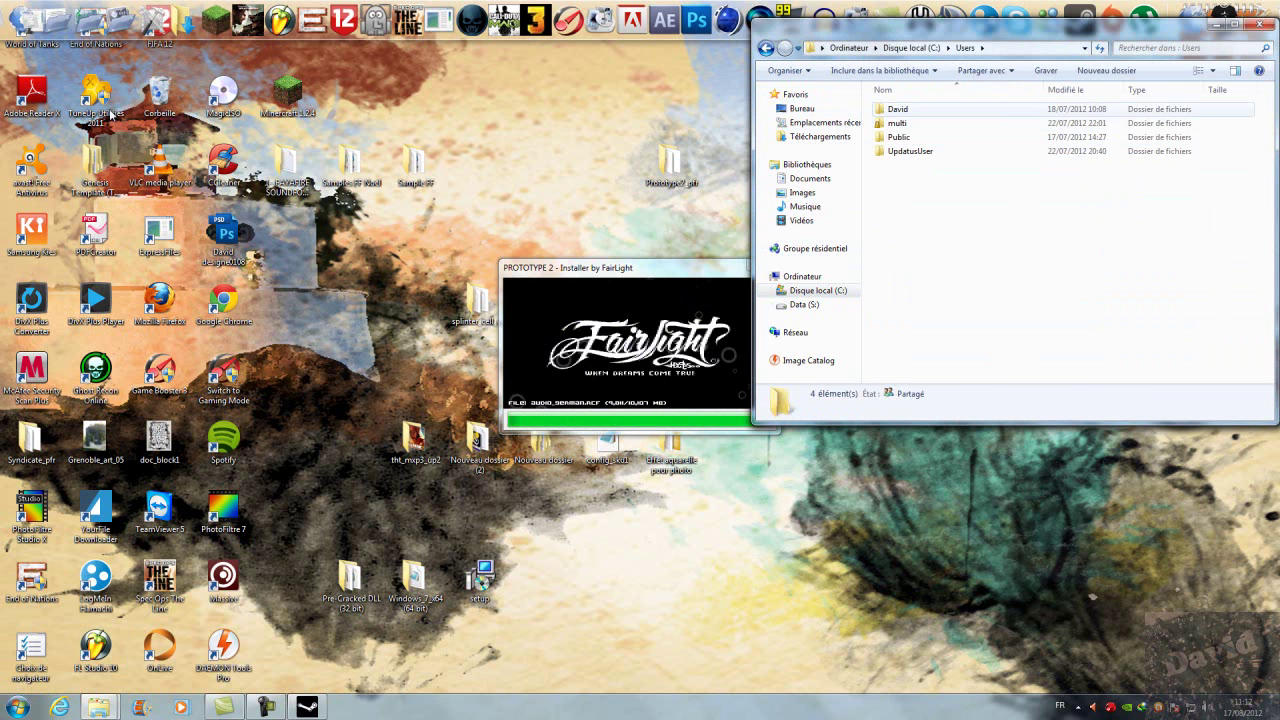
key(Return)
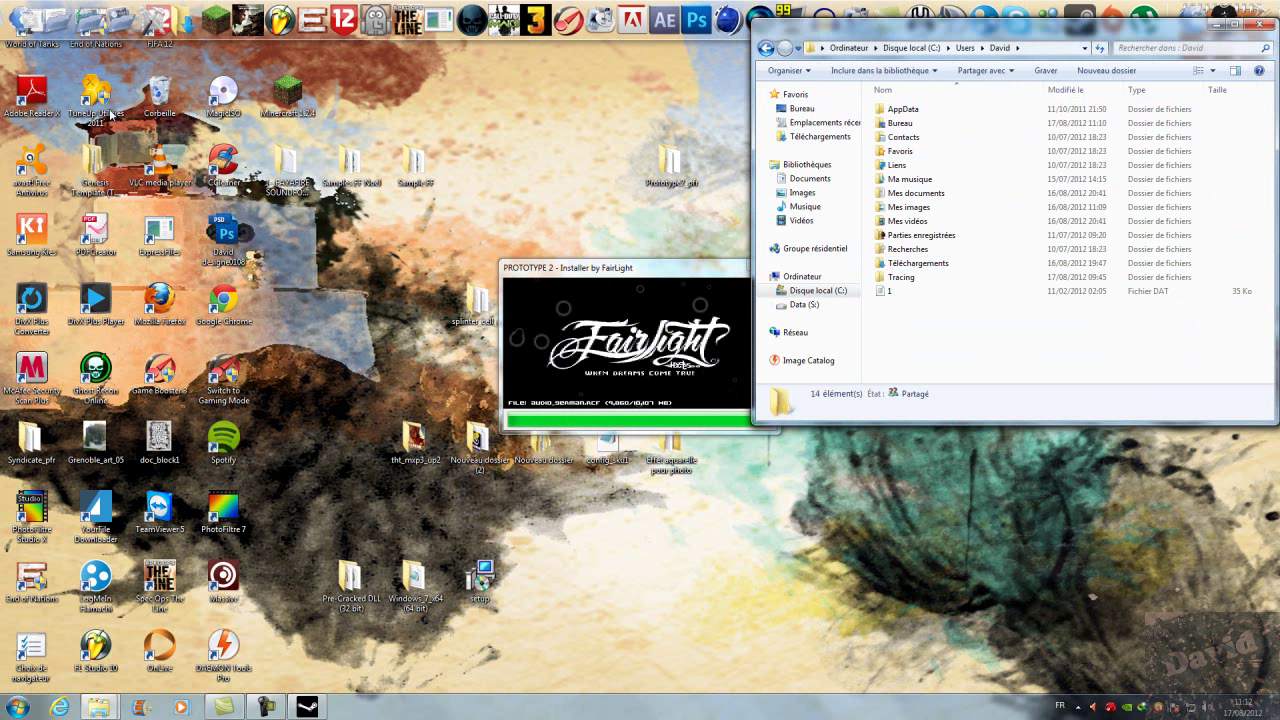
key(BackSpace)
key(Return)
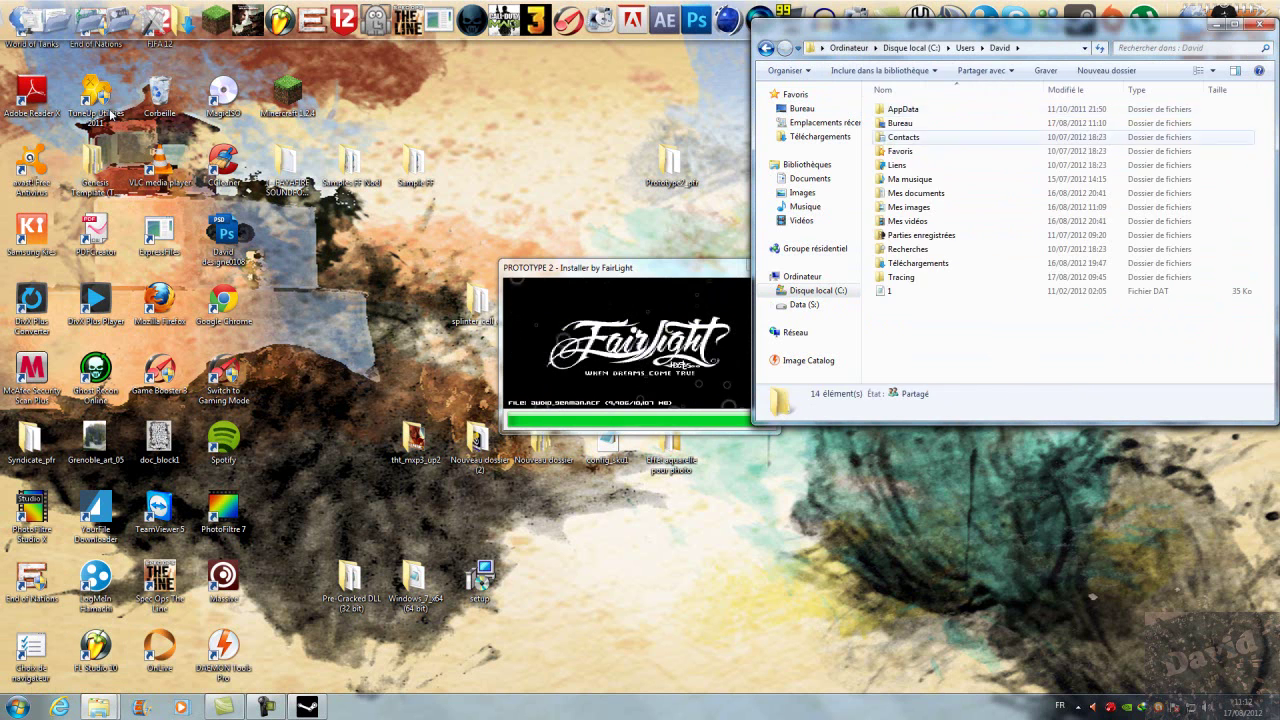
key(BackSpace)
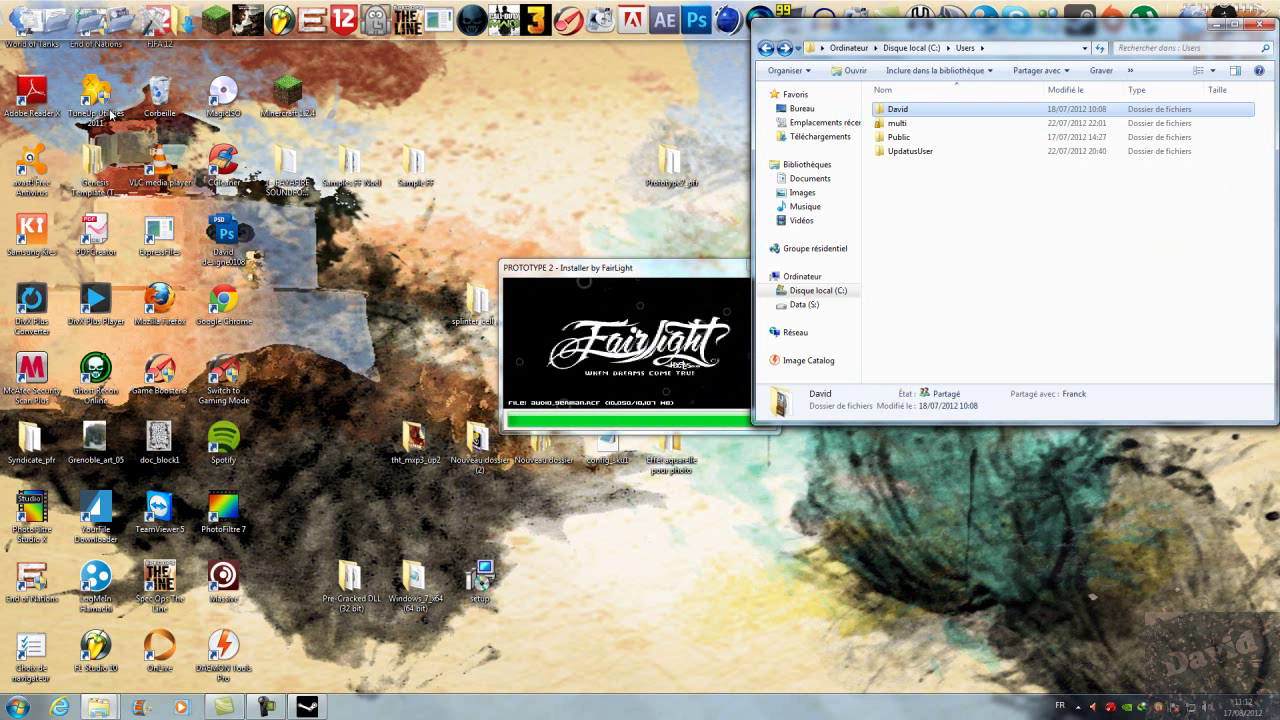
- Open the user's profile folder and go into its Bureau folder
key(Return)
key(t)
key(t)
key(t)
key(c)
key(b)
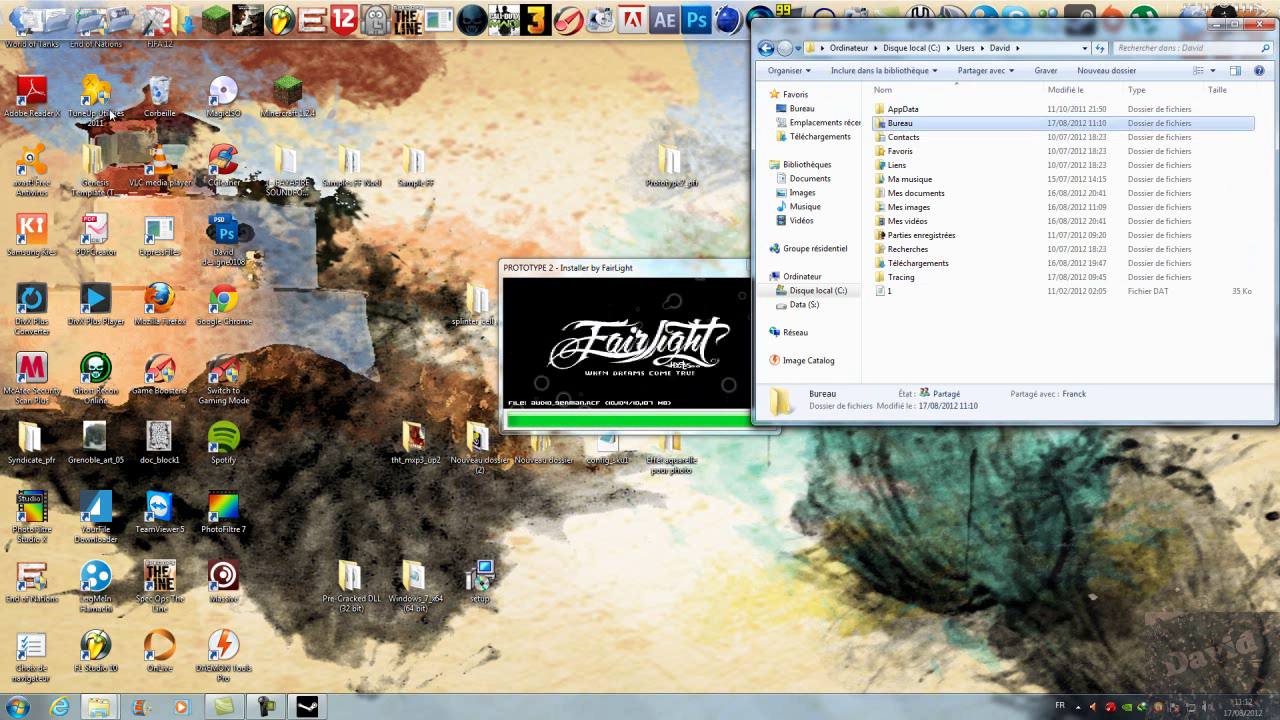
key(Return)
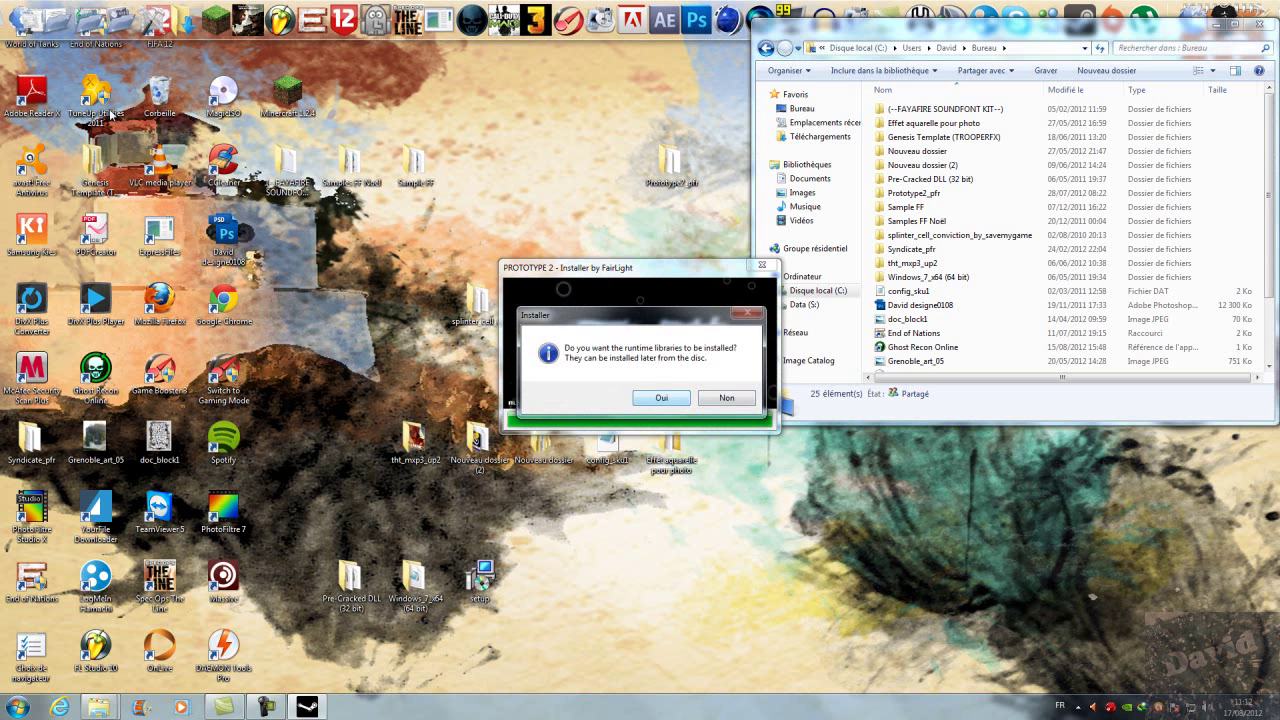
- Accept the installation of the game's runtime libraries and return to the Prototype2_pfr patch folder from Bureau
key(Return)
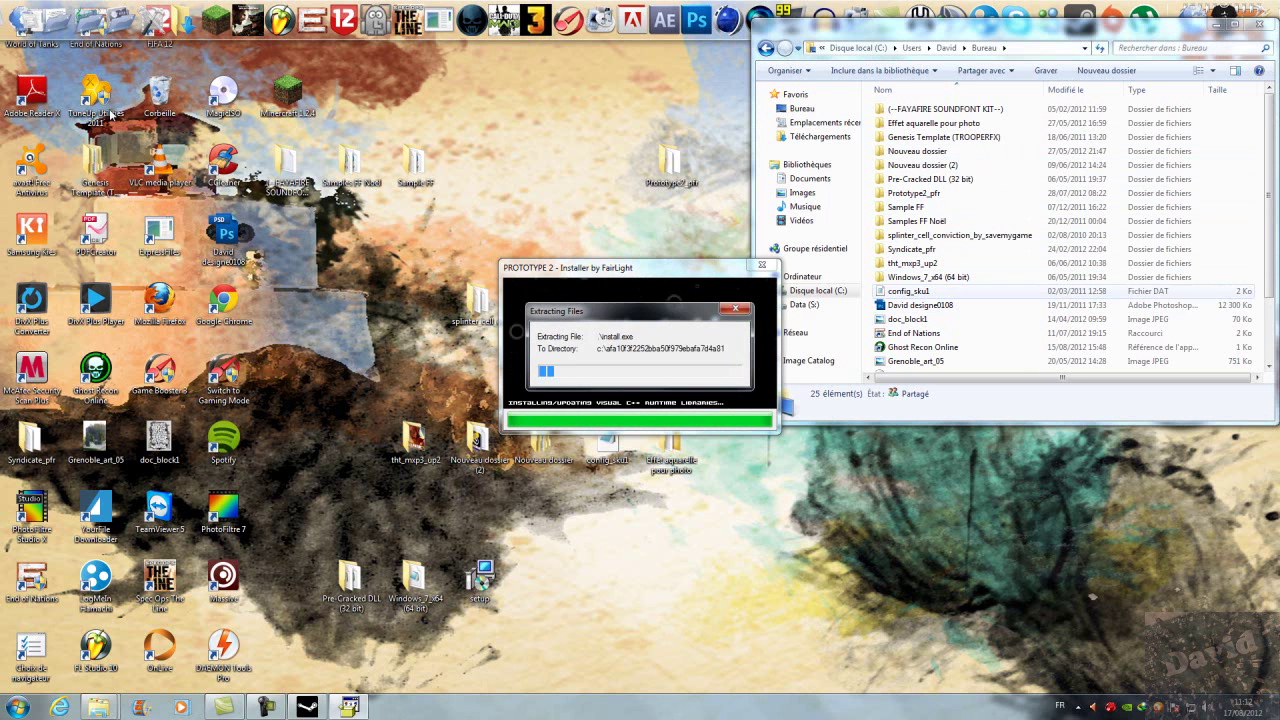
click(922, 347)
scroll(975, 280, down, 2)
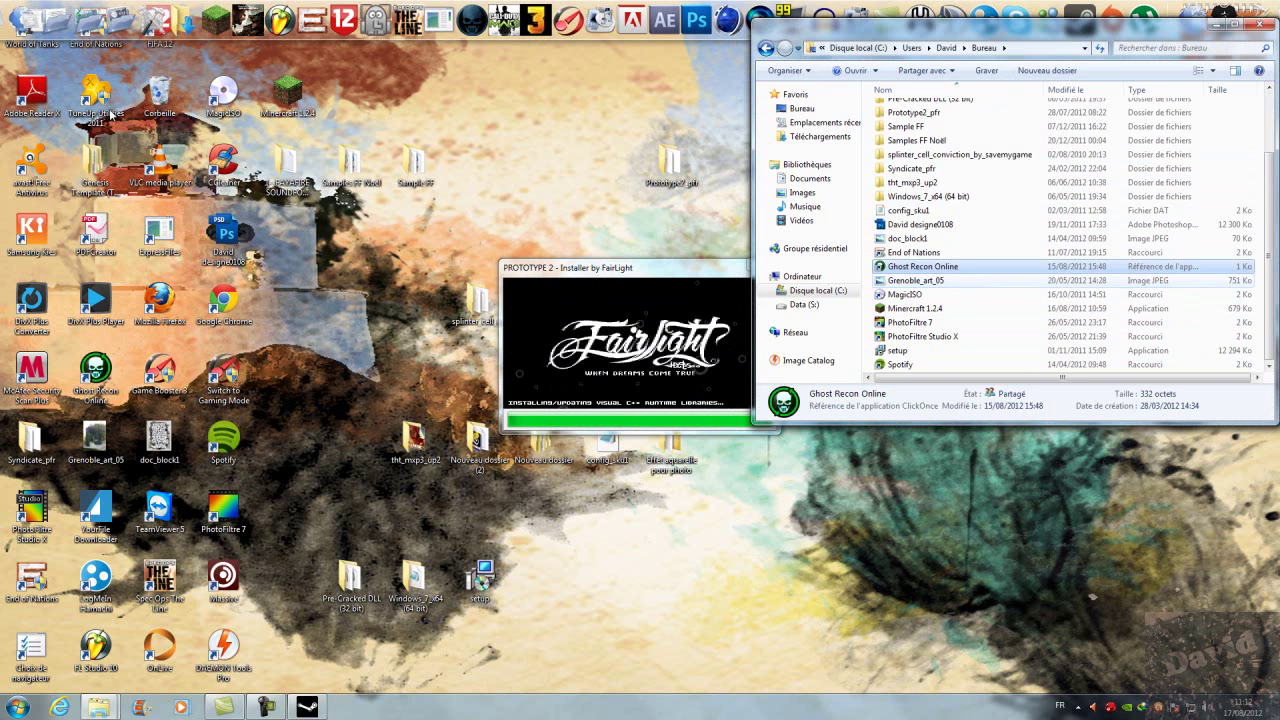
scroll(975, 280, up, 2)
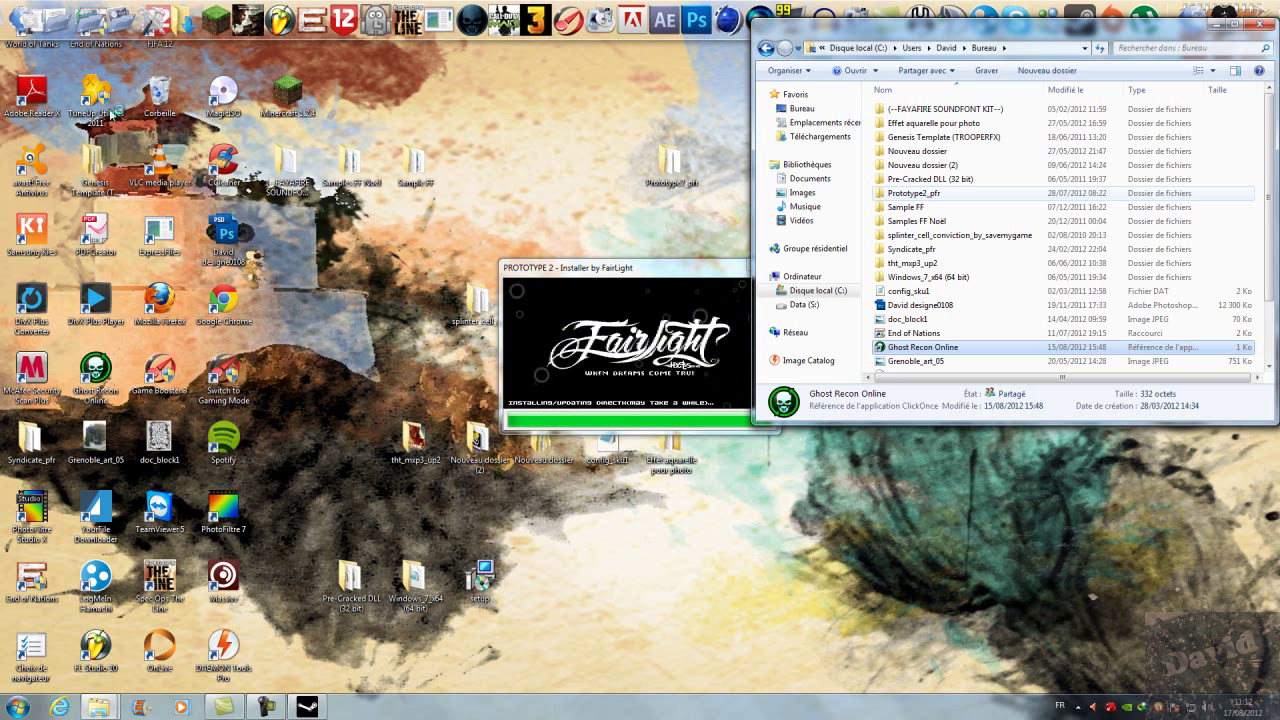
double_click(913, 193)
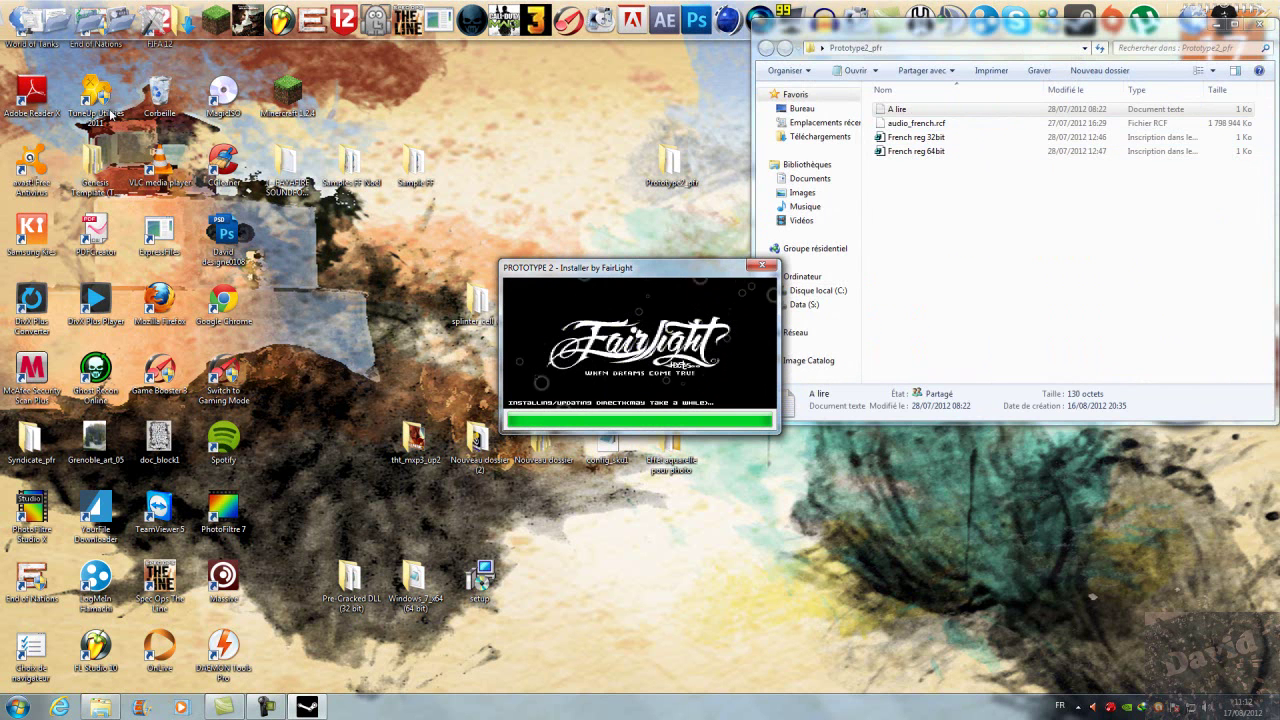
- Clear the open windows from the desktop
key(super+m)
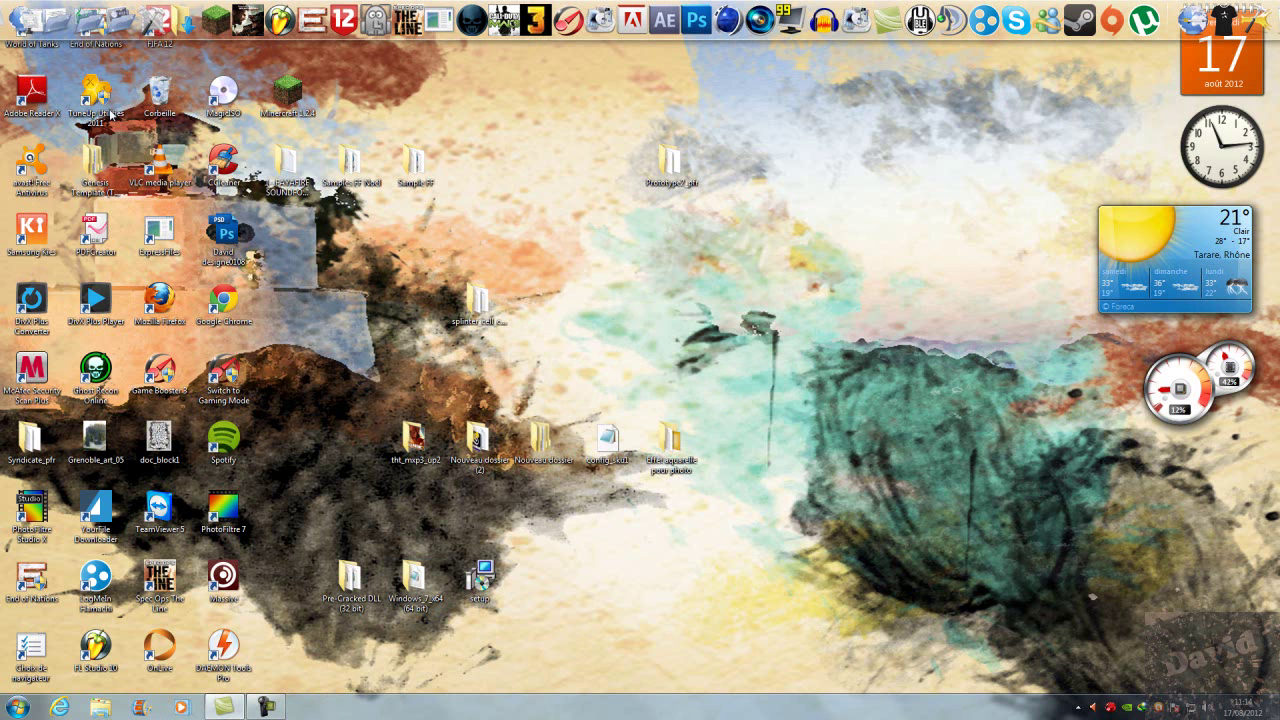
key(F10)
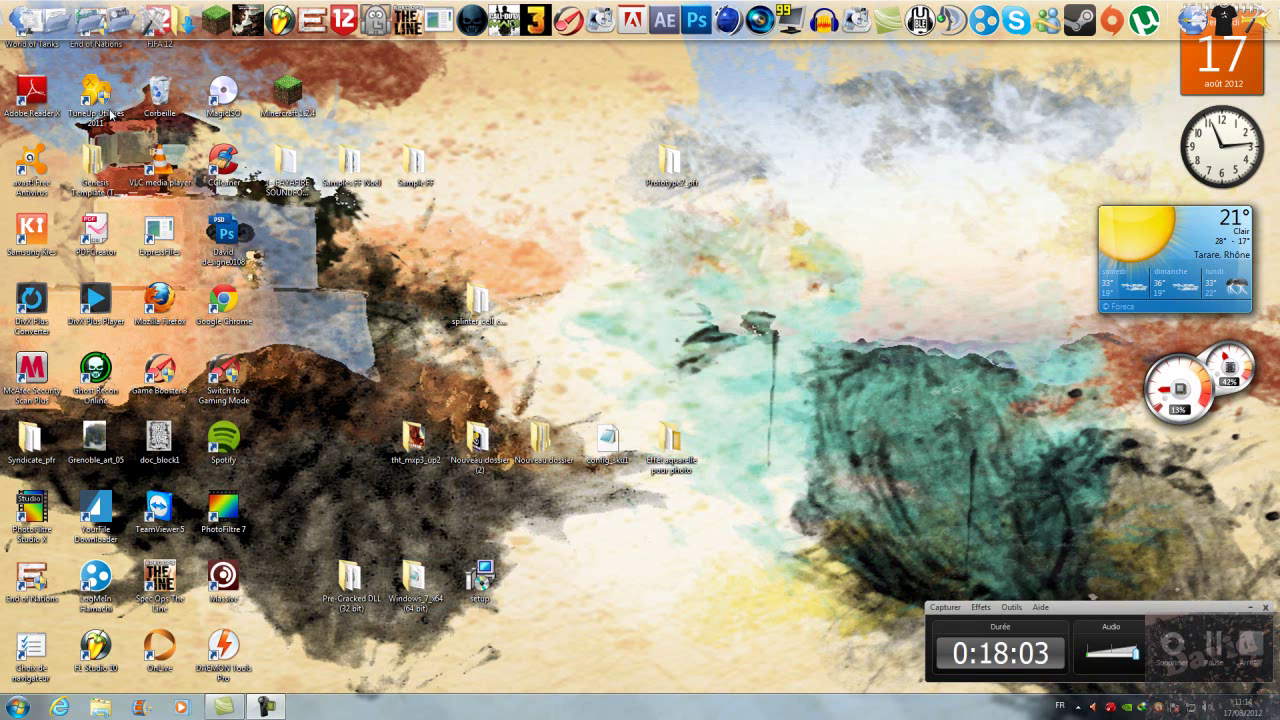